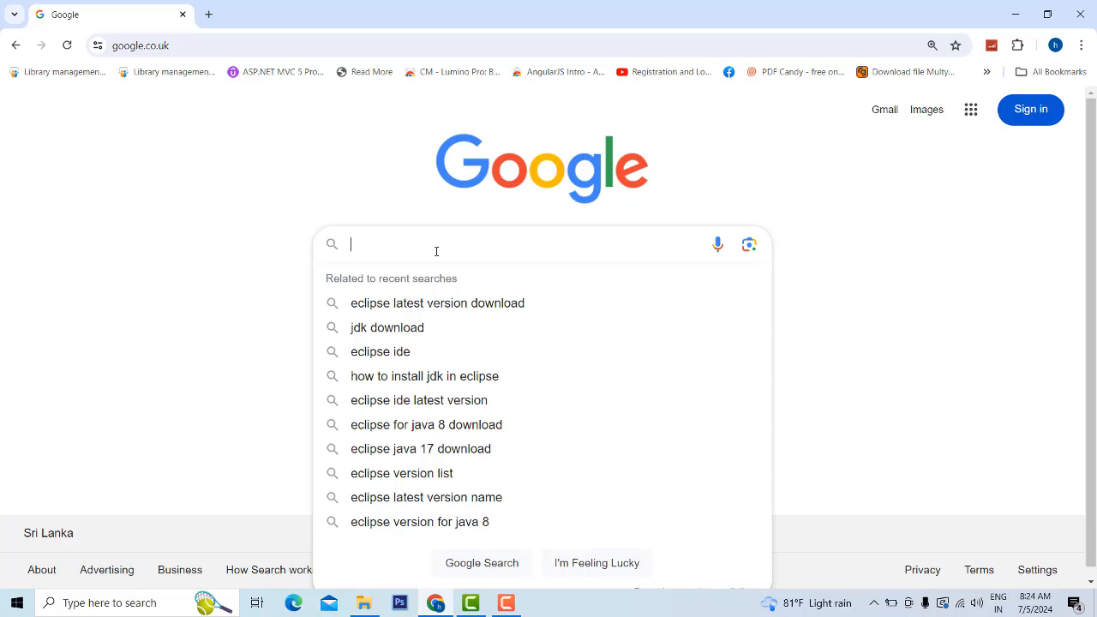
Search Google for "jdk download" and open Oracle's Java Downloads page from the results
{"action": "type", "text": "jd"}
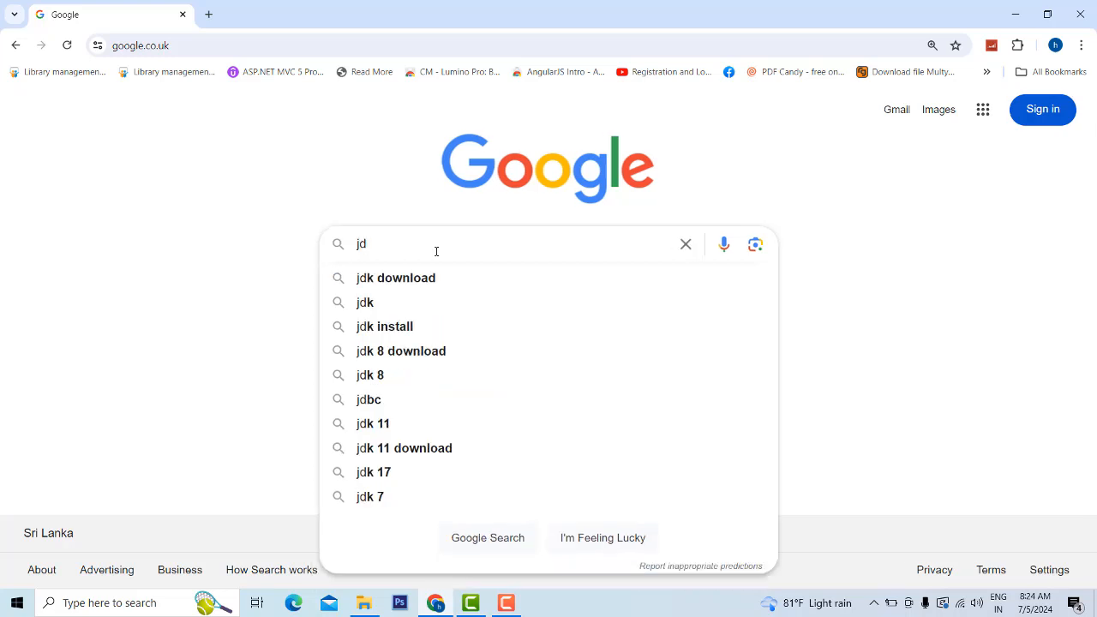
{"action": "key", "text": "Down"}
{"action": "key", "text": "Return"}
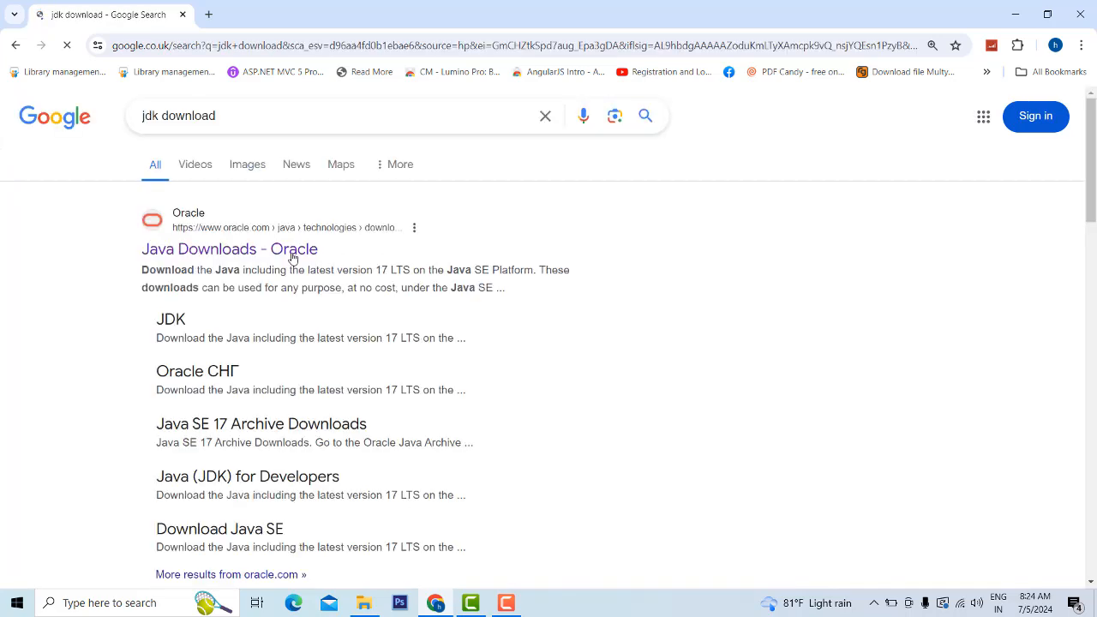
{"action": "left_click_drag", "start_coordinate": [142, 116], "coordinate": [242, 121]}
{"action": "left_click", "coordinate": [53, 224]}
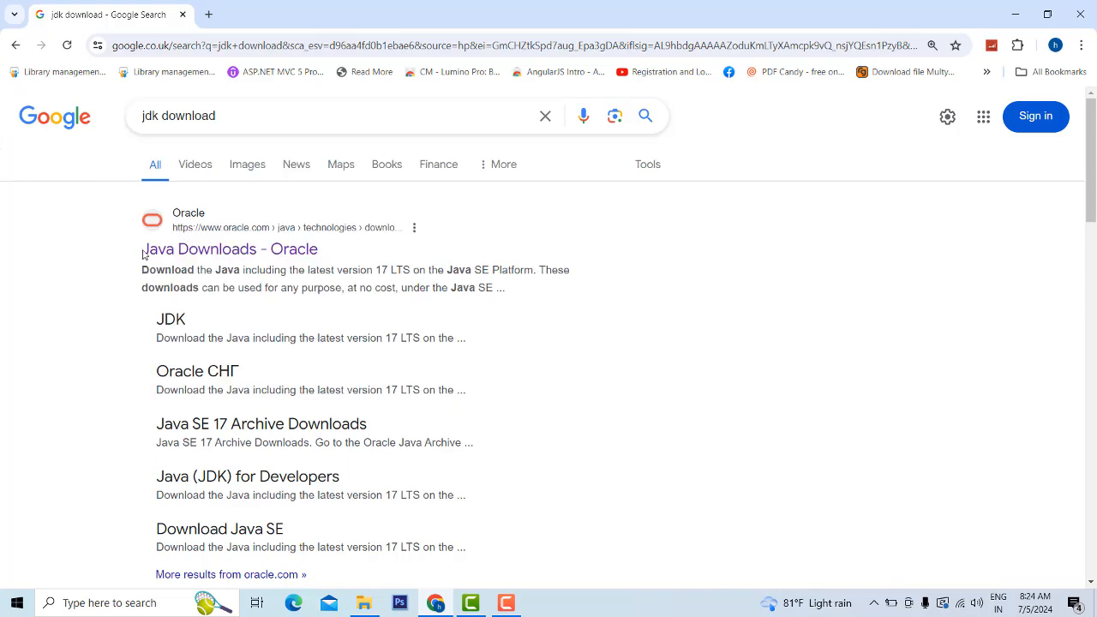
{"action": "left_click", "coordinate": [214, 250]}
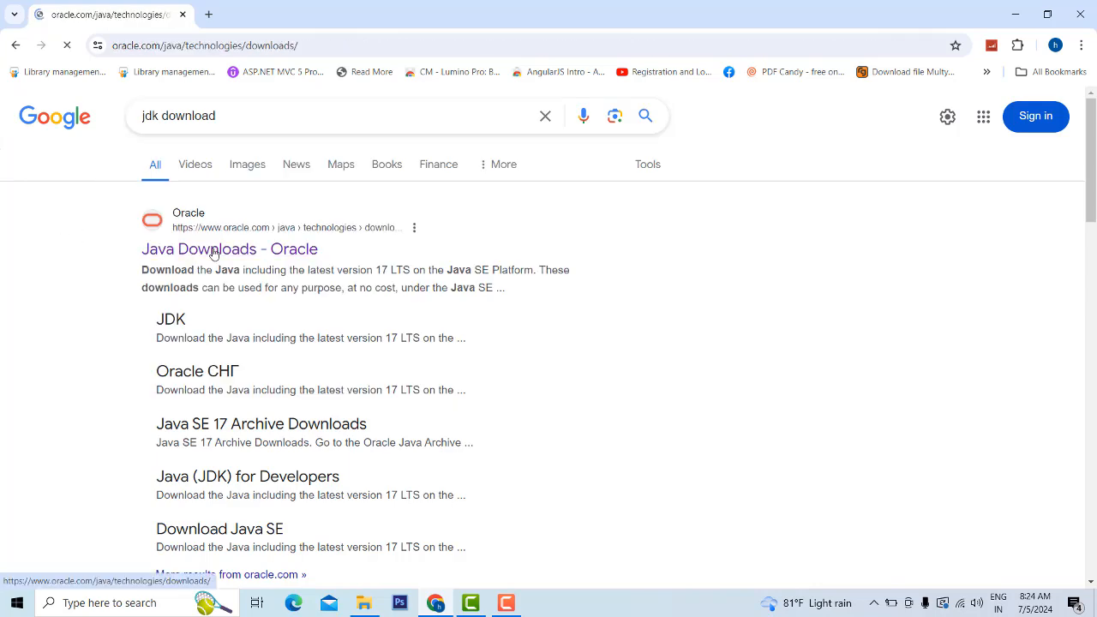
Show the JDK 17 downloads for Windows and dismiss the prompt about visiting a closer Oracle country site
{"action": "scroll", "coordinate": [446, 335], "scroll_direction": "down", "scroll_amount": 2}
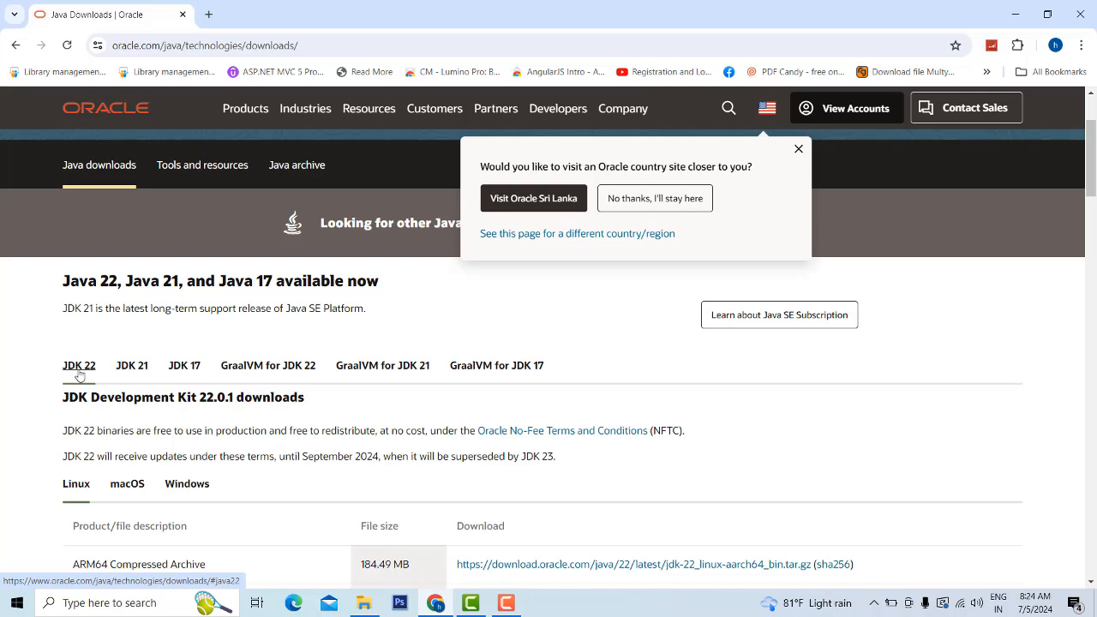
{"action": "scroll", "coordinate": [126, 347], "scroll_direction": "down", "scroll_amount": 2}
{"action": "left_click", "coordinate": [181, 228]}
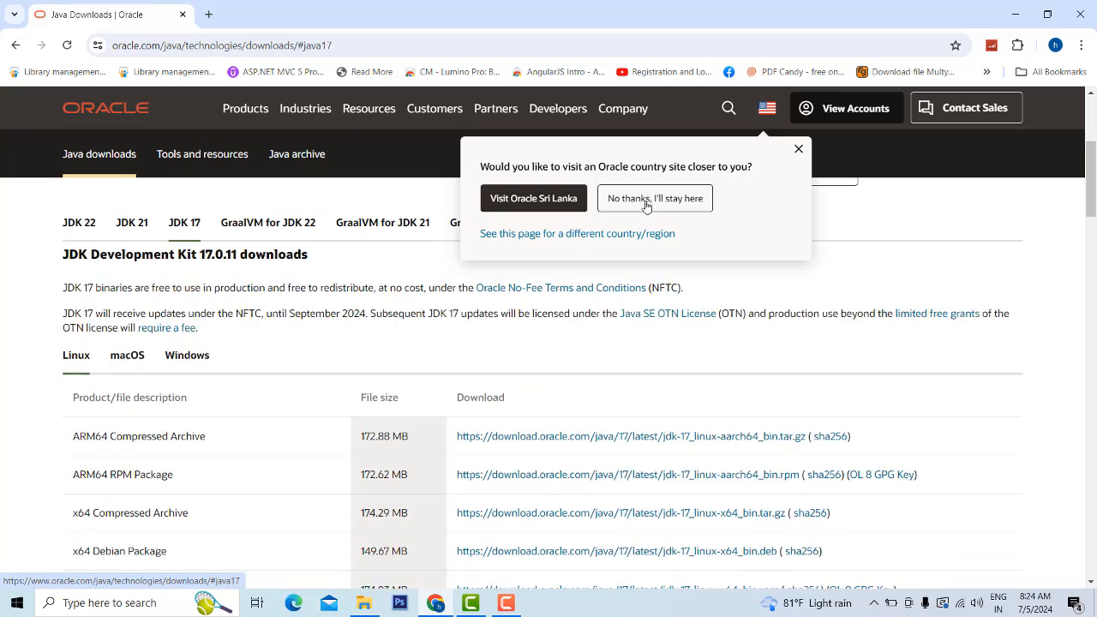
{"action": "left_click", "coordinate": [799, 150]}
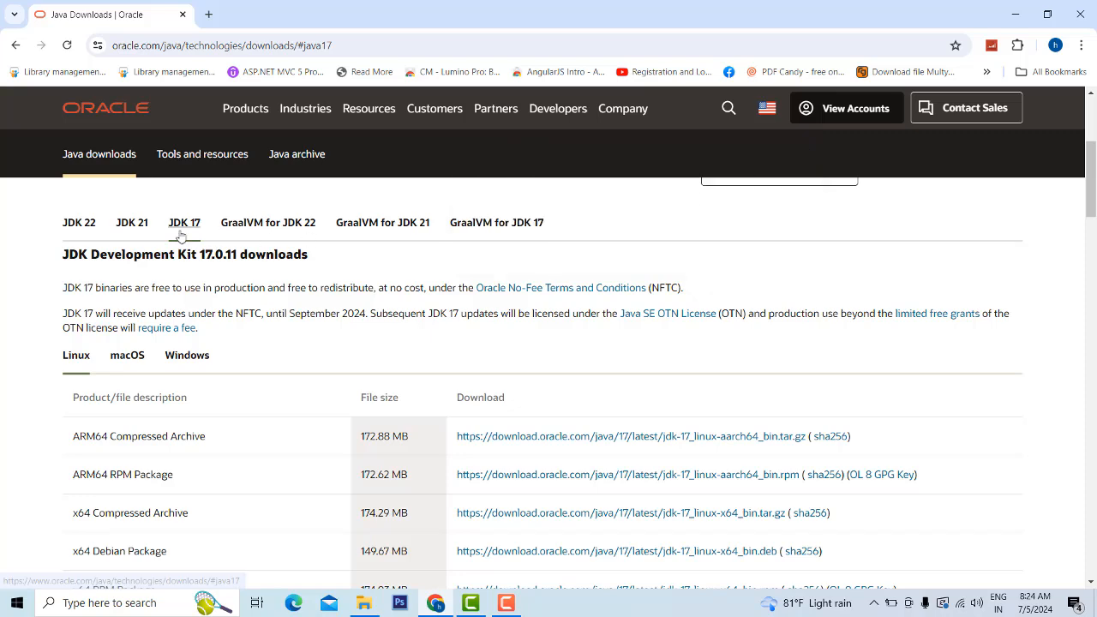
{"action": "scroll", "coordinate": [286, 357], "scroll_direction": "down", "scroll_amount": 1}
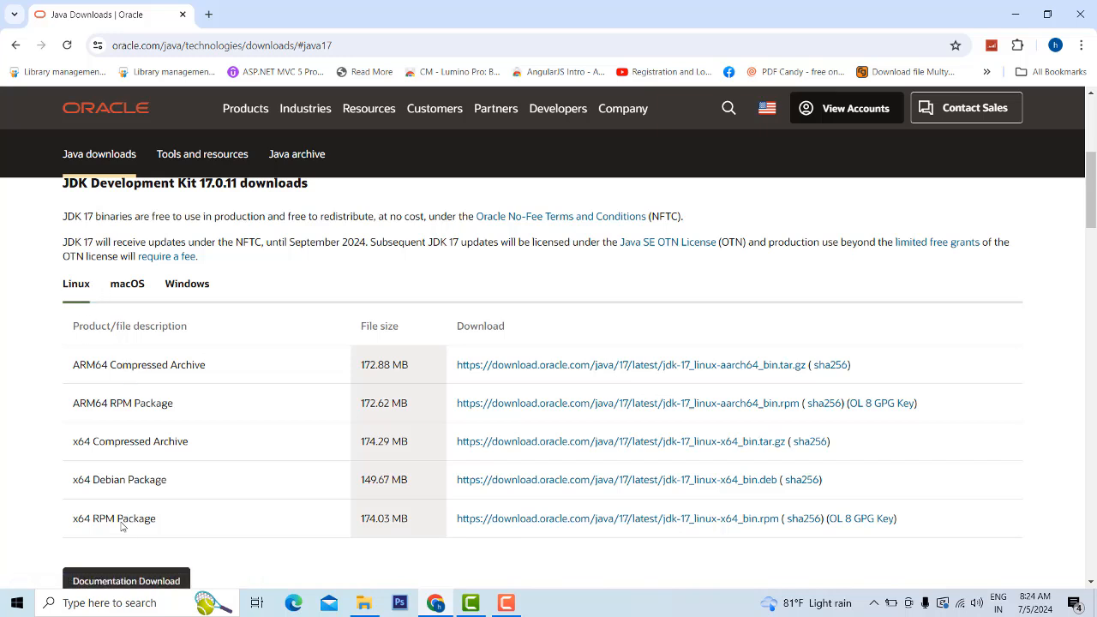
{"action": "left_click", "coordinate": [187, 285]}
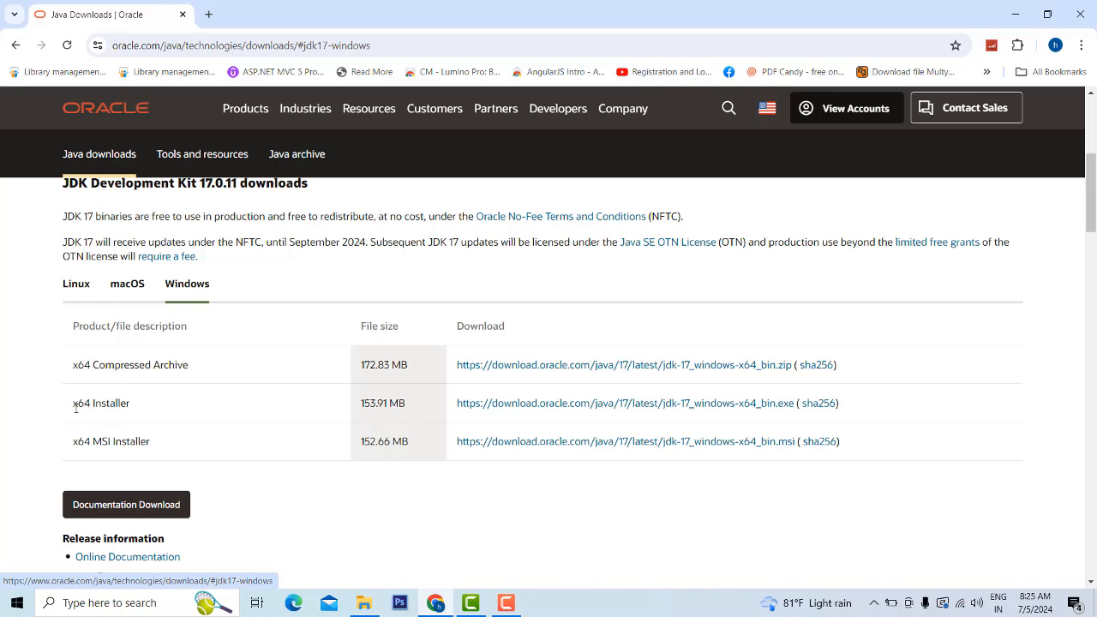
Start downloading the JDK 17 x64 Installer, jdk-17_windows-x64_bin.exe, and cancel the download
{"action": "left_click_drag", "start_coordinate": [72, 408], "coordinate": [150, 416]}
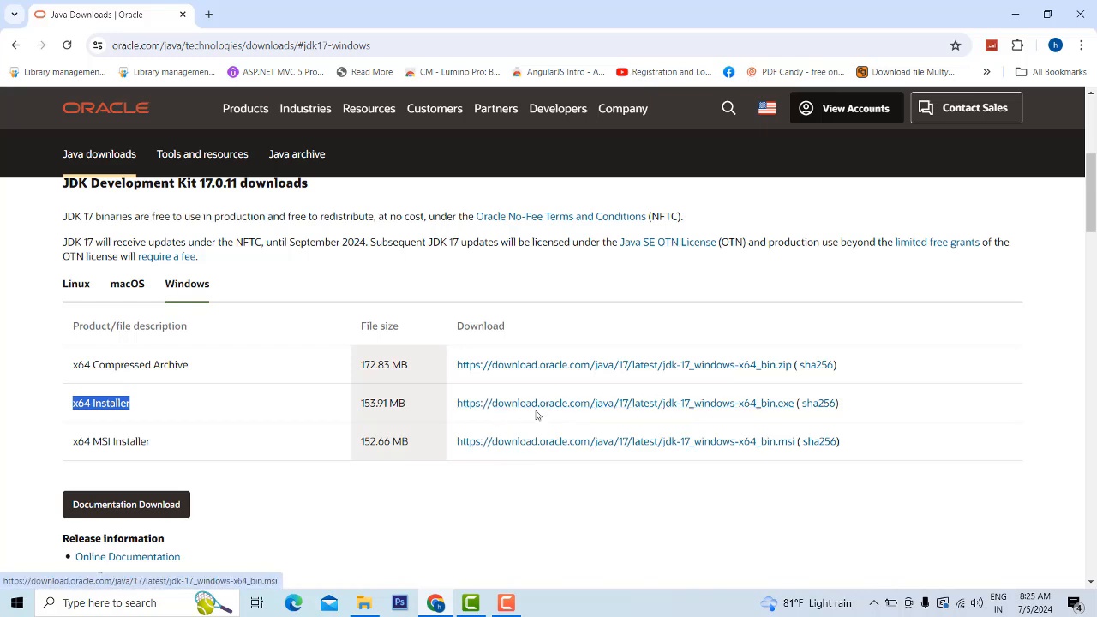
{"action": "left_click", "coordinate": [513, 445]}
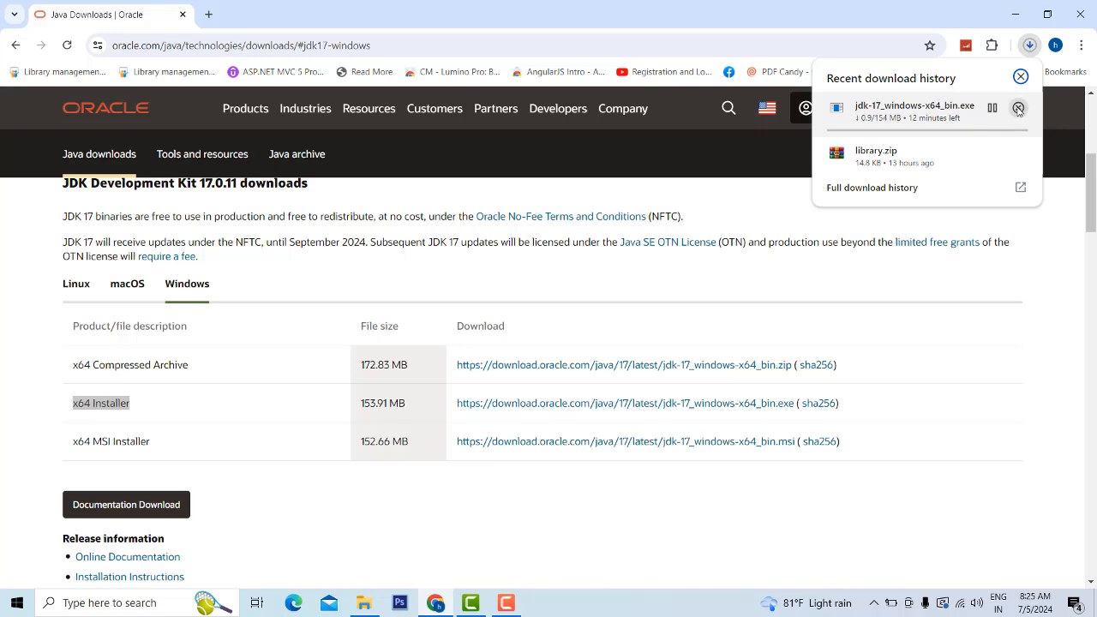
{"action": "left_click", "coordinate": [1017, 108]}
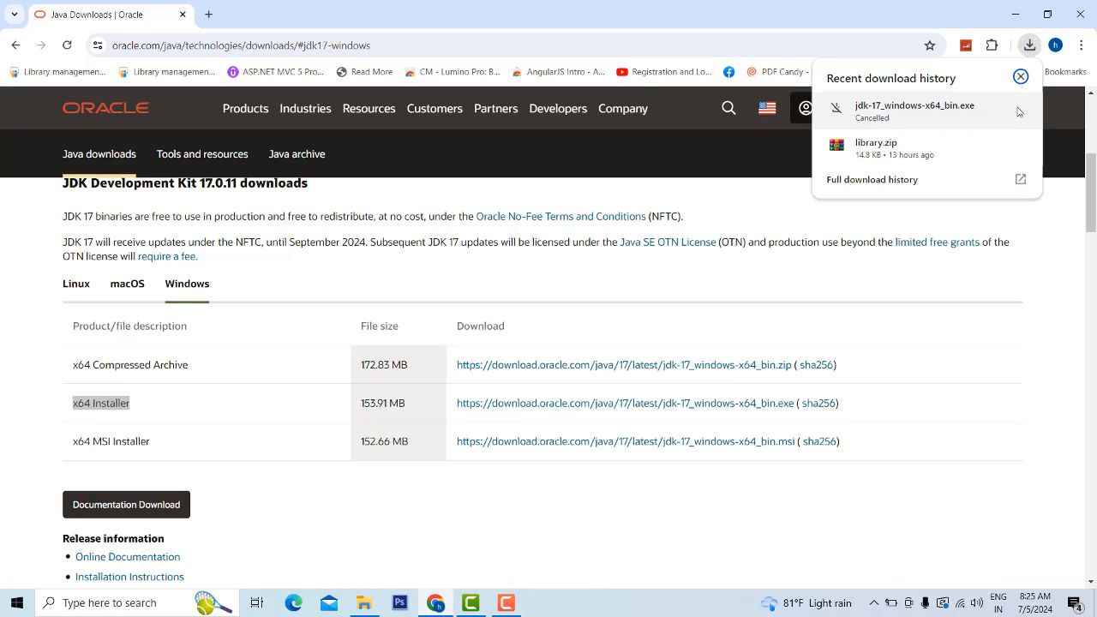
{"action": "left_click", "coordinate": [949, 326]}
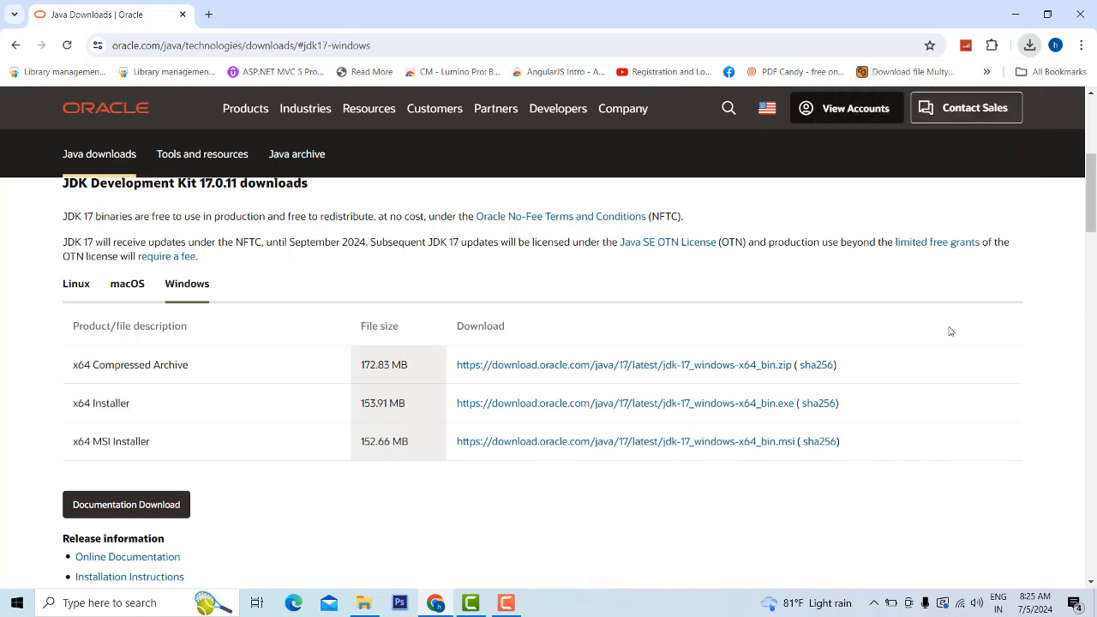
Open Command Prompt through Run with cmd and execute javac to check whether the Java compiler is available
{"action": "right_click", "coordinate": [13, 604]}
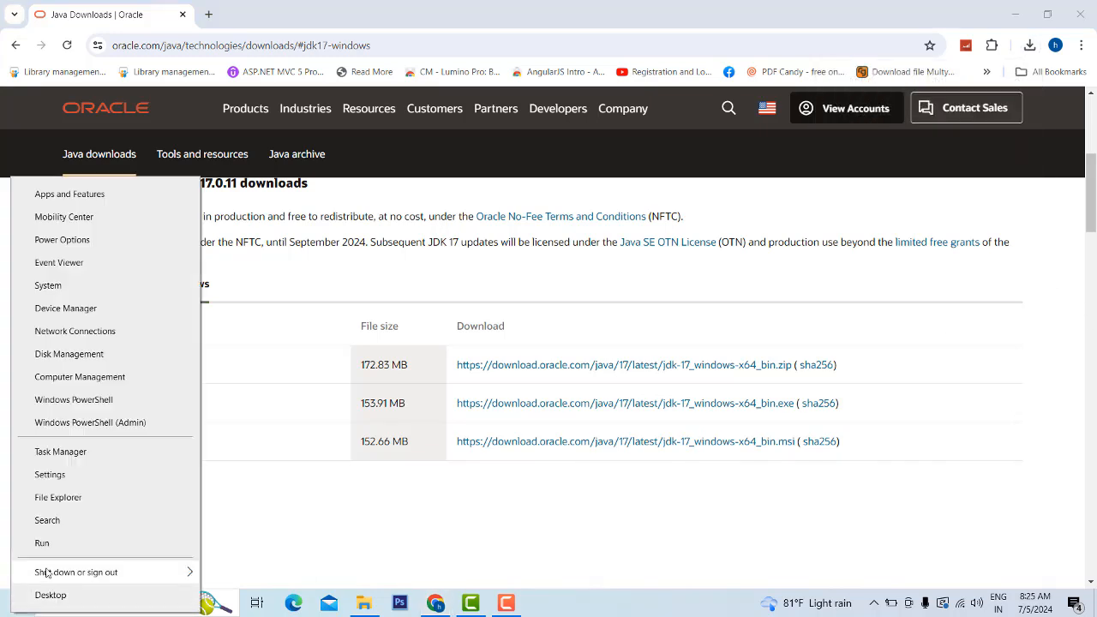
{"action": "left_click", "coordinate": [61, 544]}
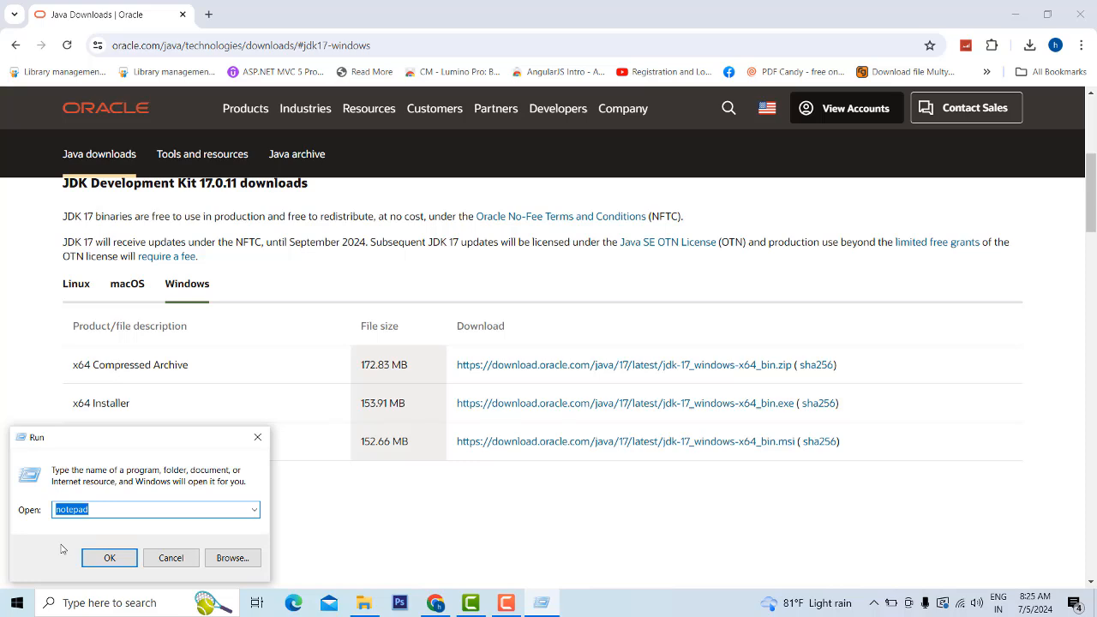
{"action": "type", "text": "cmd"}
{"action": "key", "text": "Return"}
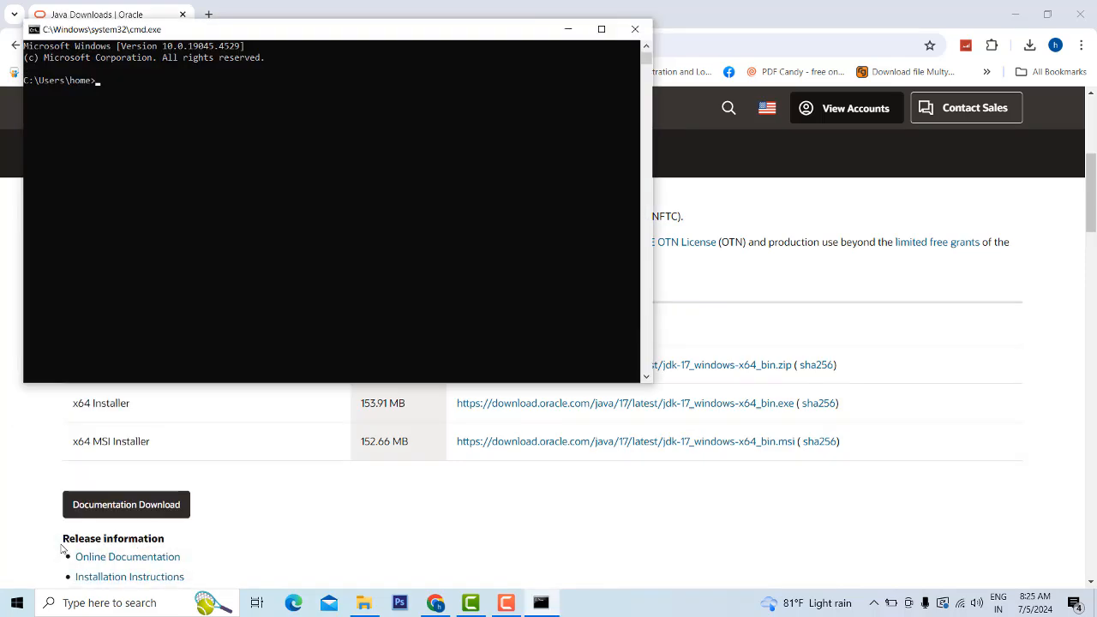
{"action": "type", "text": "javac"}
{"action": "key", "text": "Return"}
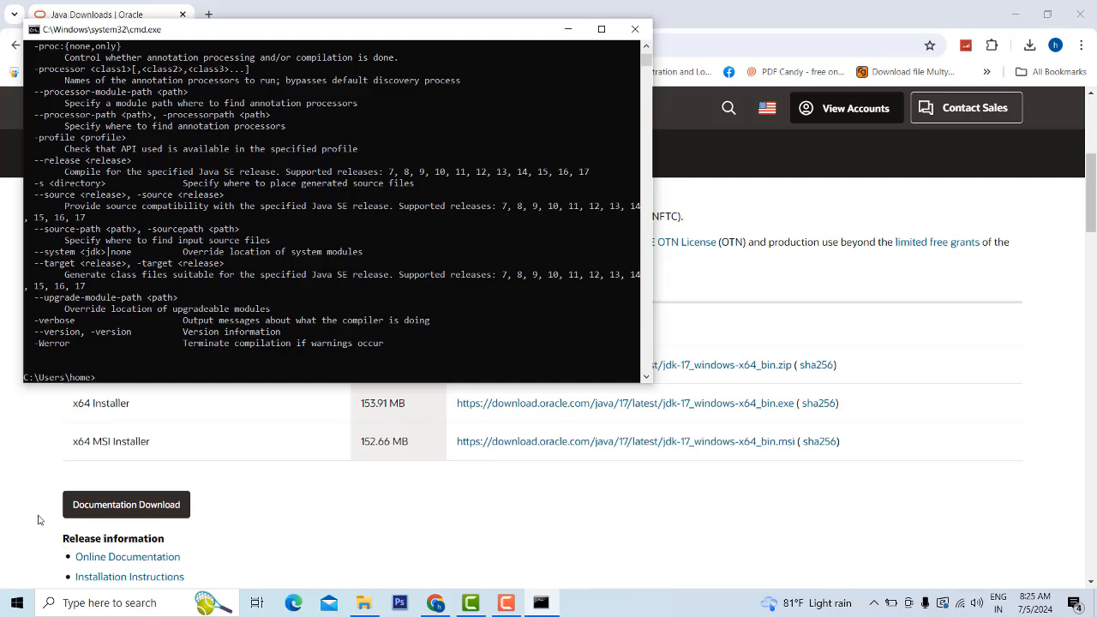
{"action": "scroll", "coordinate": [296, 204], "scroll_direction": "up", "scroll_amount": 20}
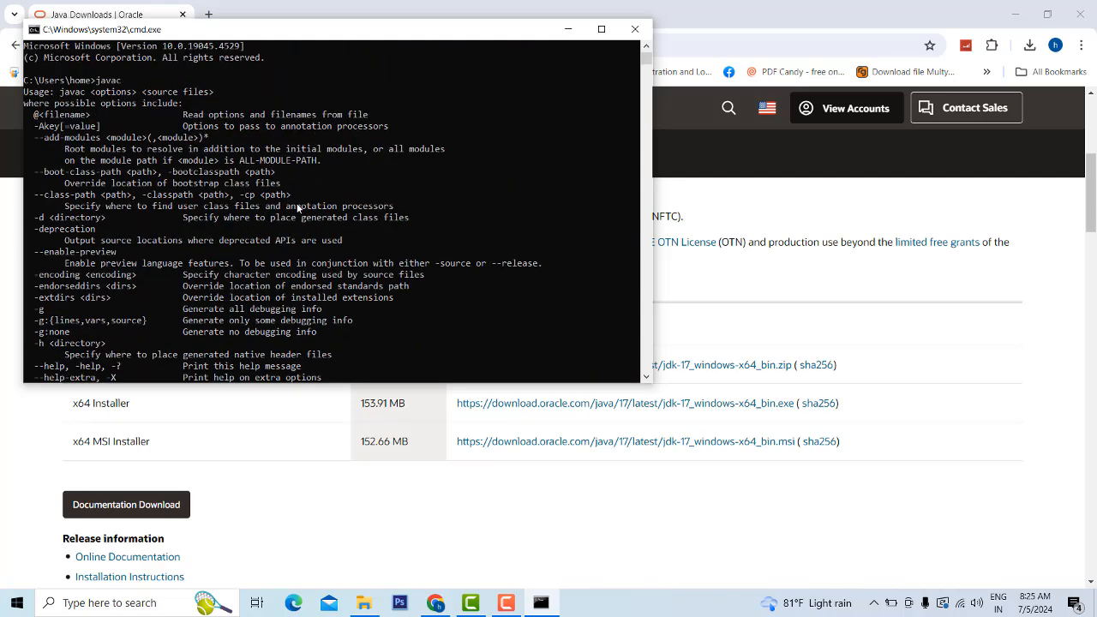
Switch to File Explorer and open the jdk-17 folder under C:\Program Files\Java
{"action": "left_click", "coordinate": [370, 605]}
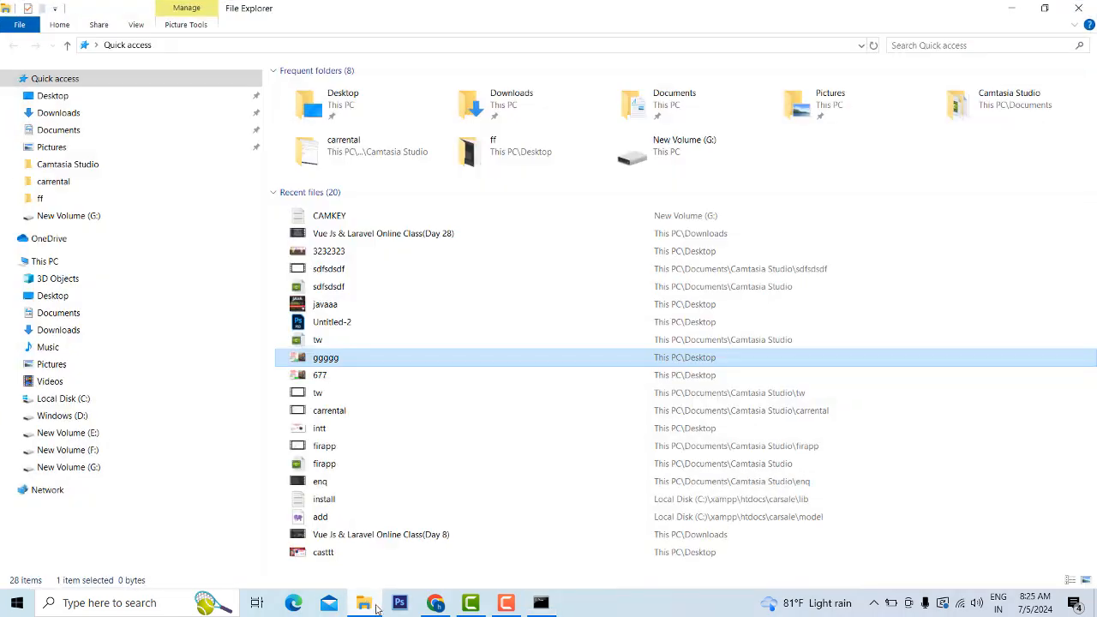
{"action": "left_click", "coordinate": [53, 313]}
{"action": "left_click", "coordinate": [67, 399]}
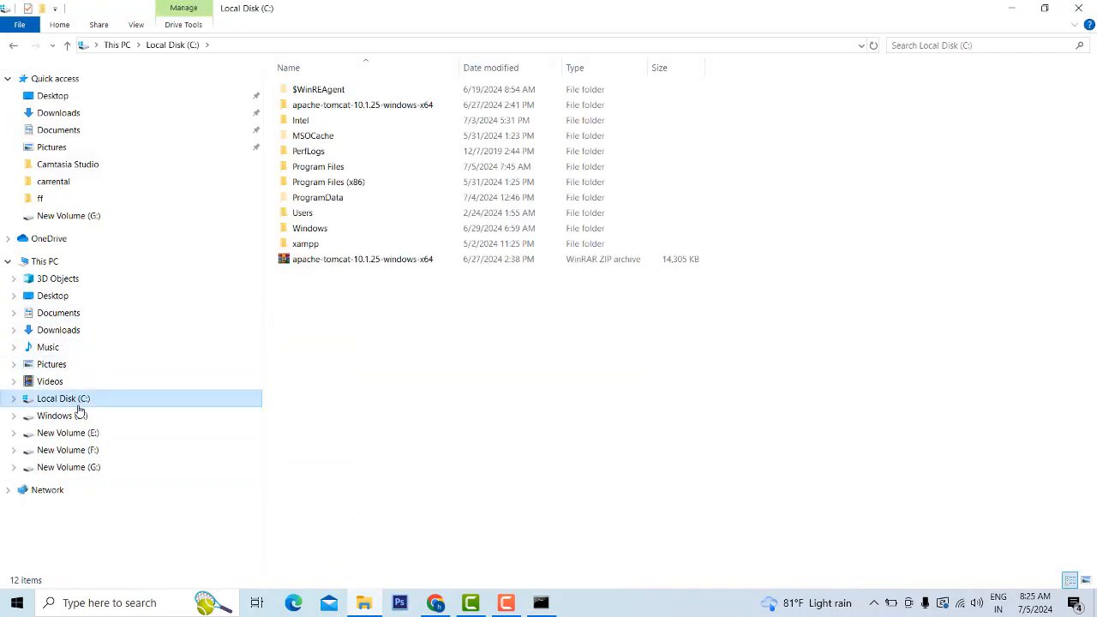
{"action": "double_click", "coordinate": [318, 167]}
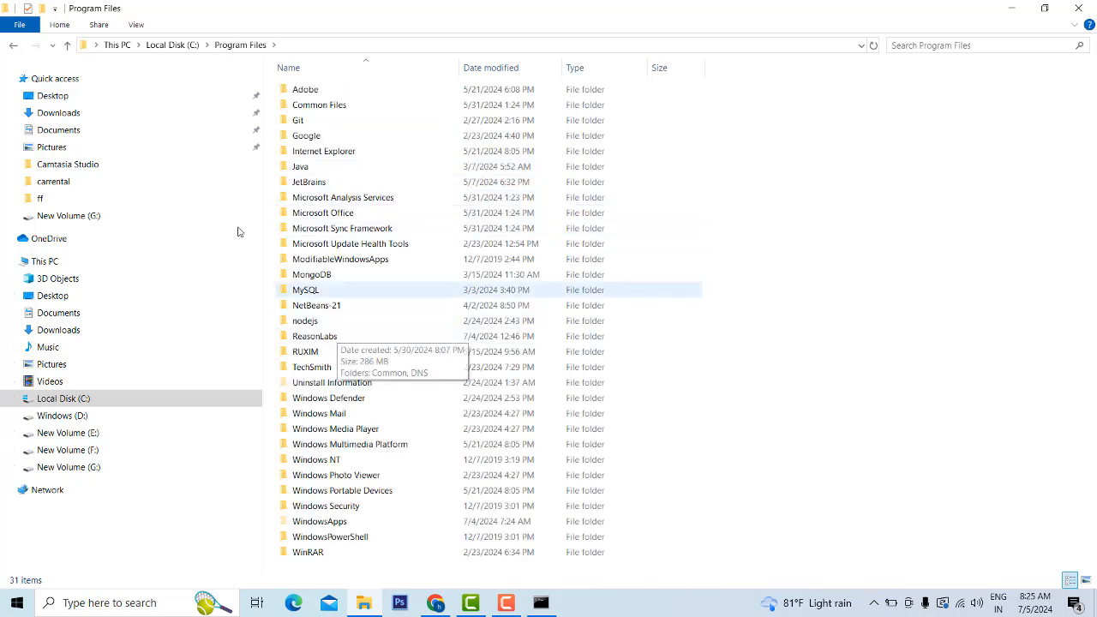
{"action": "left_click", "coordinate": [13, 45]}
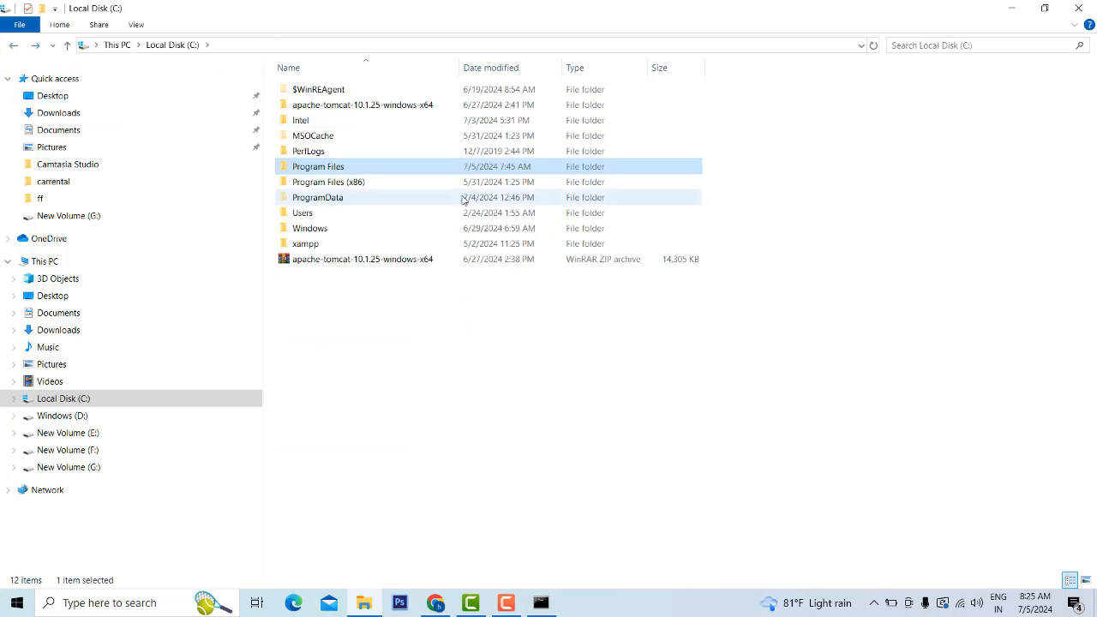
{"action": "double_click", "coordinate": [365, 169]}
{"action": "left_click", "coordinate": [366, 170]}
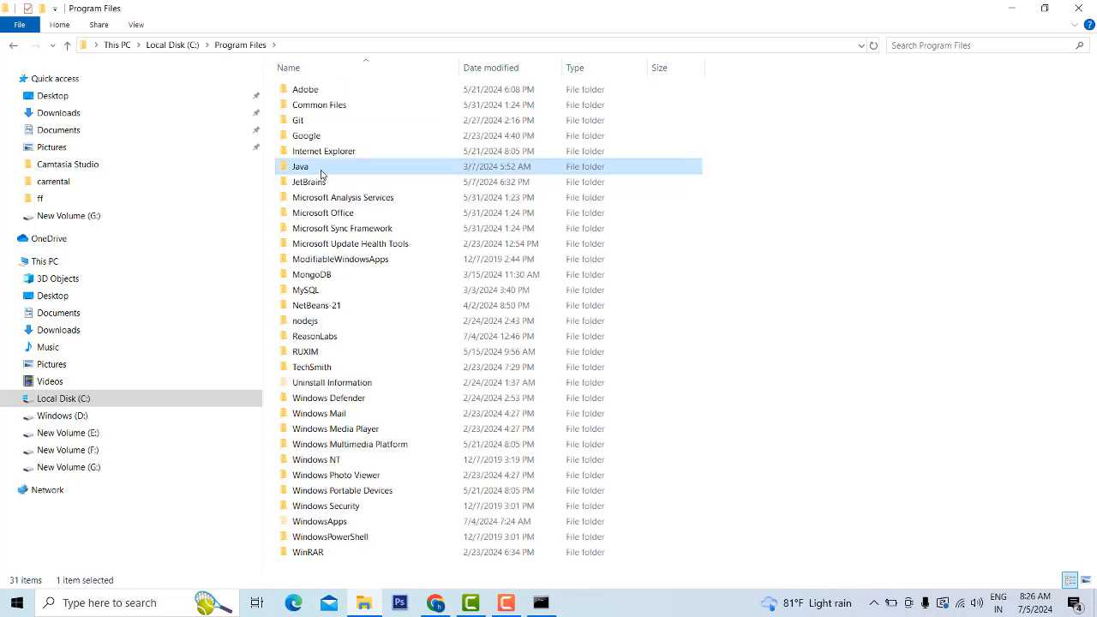
{"action": "double_click", "coordinate": [321, 170]}
{"action": "double_click", "coordinate": [310, 105]}
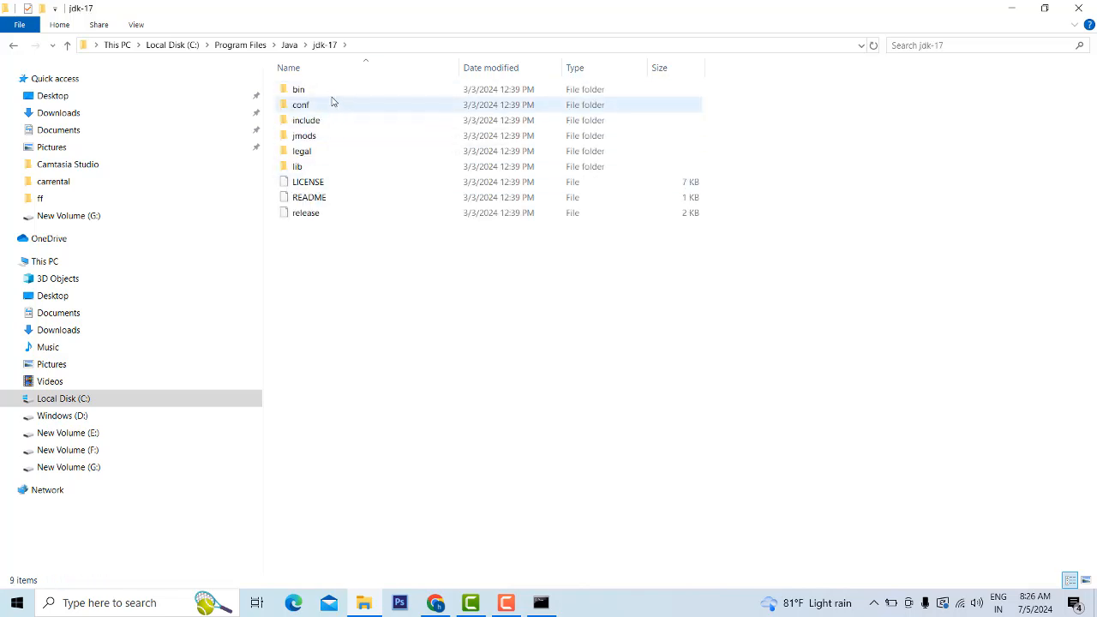
Go back to Program Files and open the bin folder inside Java\jdk-17
{"action": "left_click", "coordinate": [13, 48]}
{"action": "left_click", "coordinate": [13, 48]}
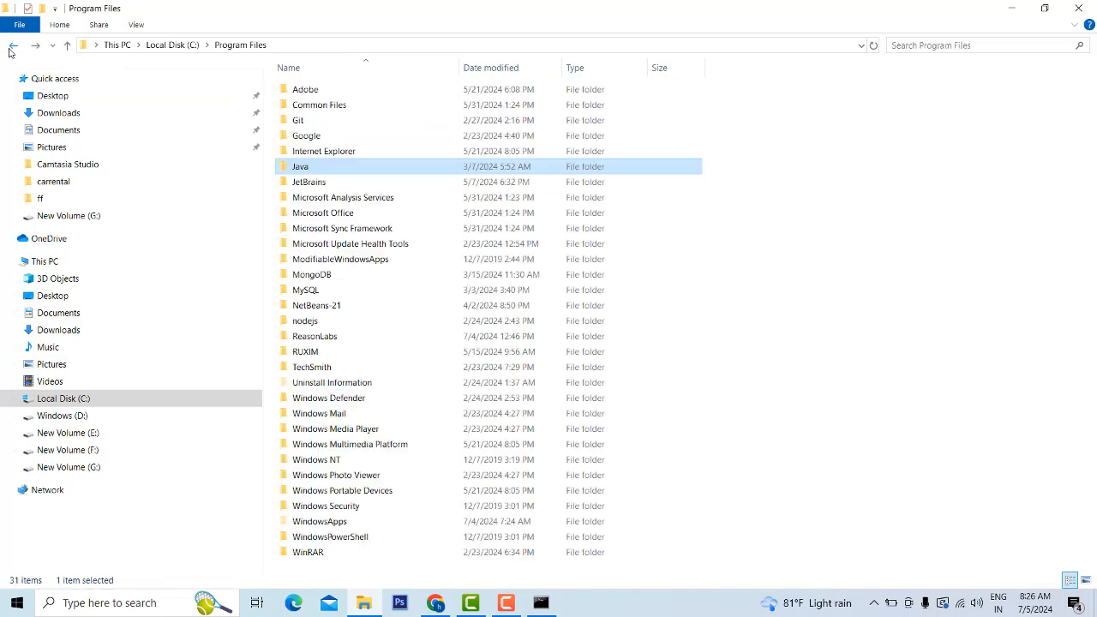
{"action": "double_click", "coordinate": [317, 166]}
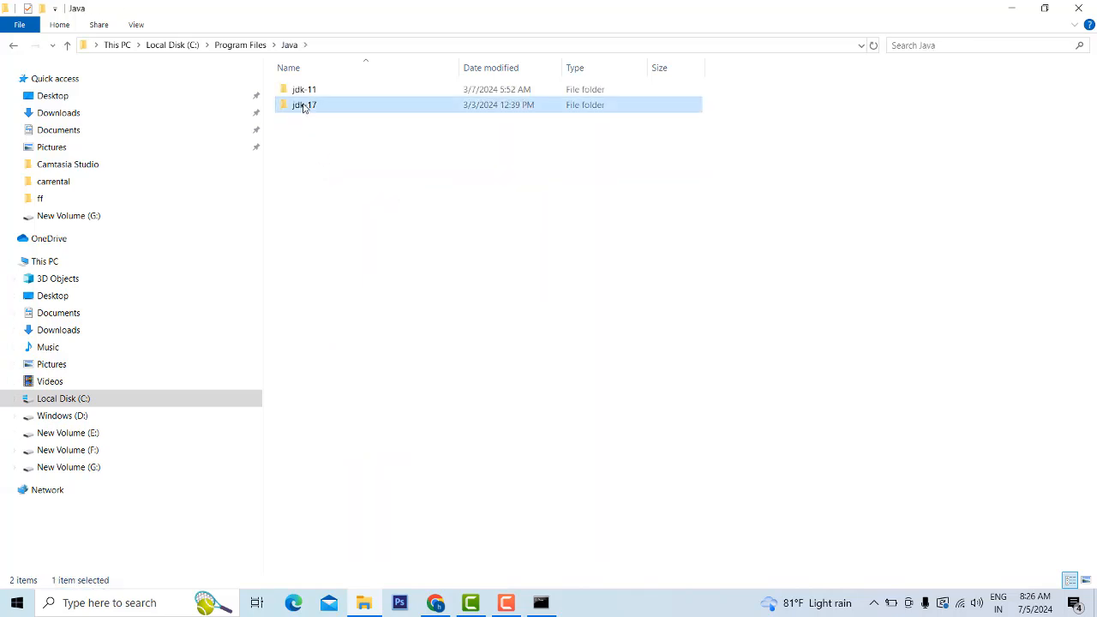
{"action": "double_click", "coordinate": [301, 104]}
{"action": "double_click", "coordinate": [300, 91]}
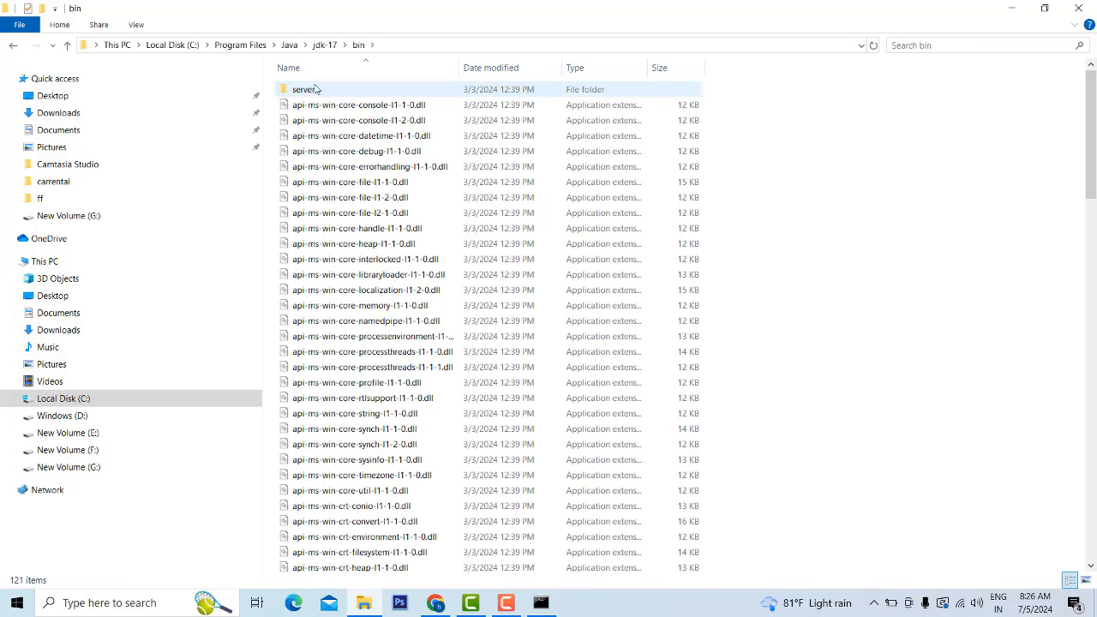
Select the bin folder's full path, C:\Program Files\Java\jdk-17\bin, and look through the folder's files
{"action": "left_click", "coordinate": [431, 43]}
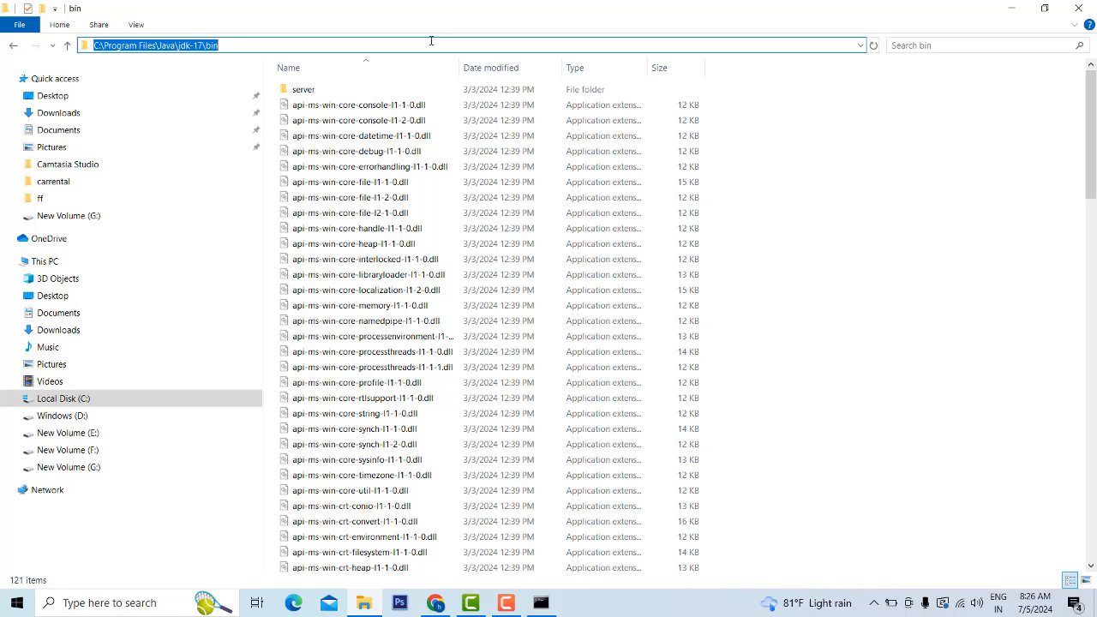
{"action": "scroll", "coordinate": [880, 225], "scroll_direction": "down", "scroll_amount": 20}
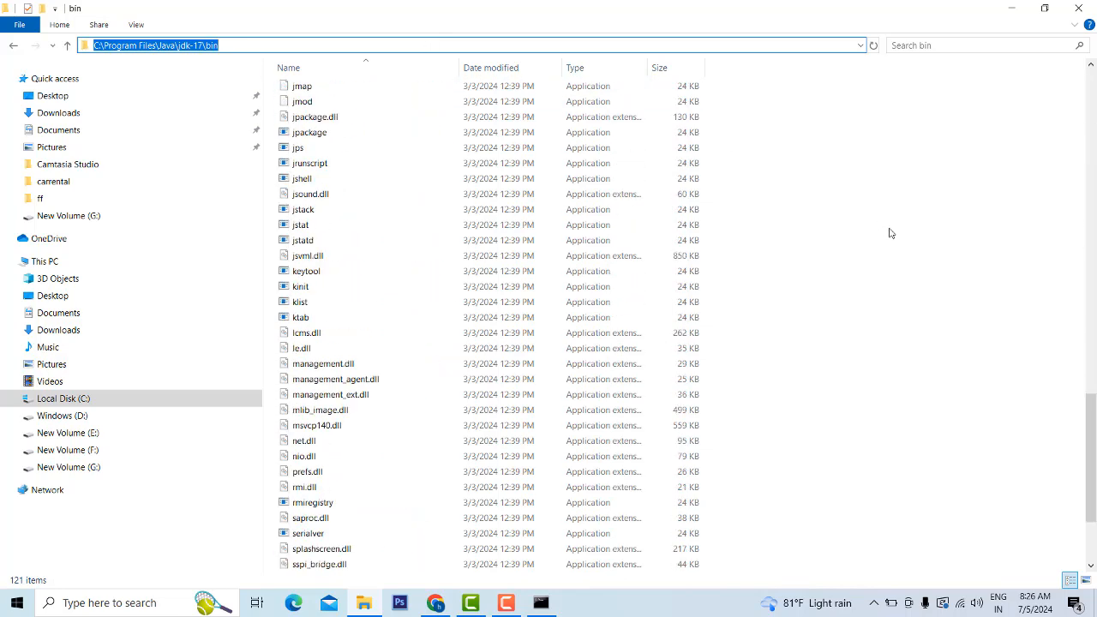
{"action": "scroll", "coordinate": [888, 234], "scroll_direction": "up", "scroll_amount": 20}
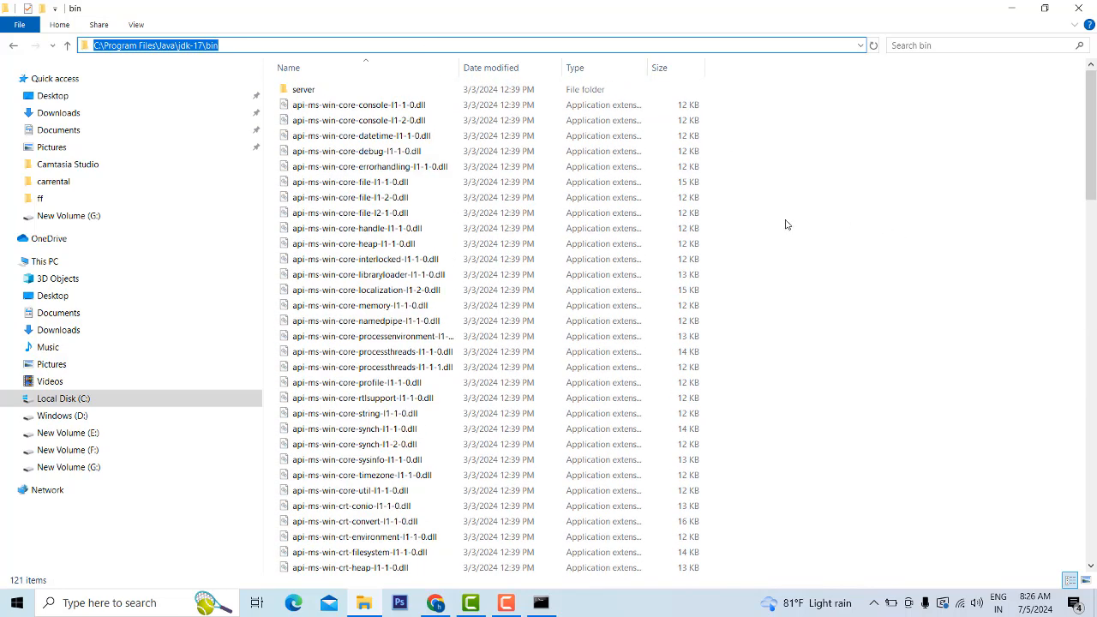
{"action": "scroll", "coordinate": [785, 224], "scroll_direction": "down", "scroll_amount": 20}
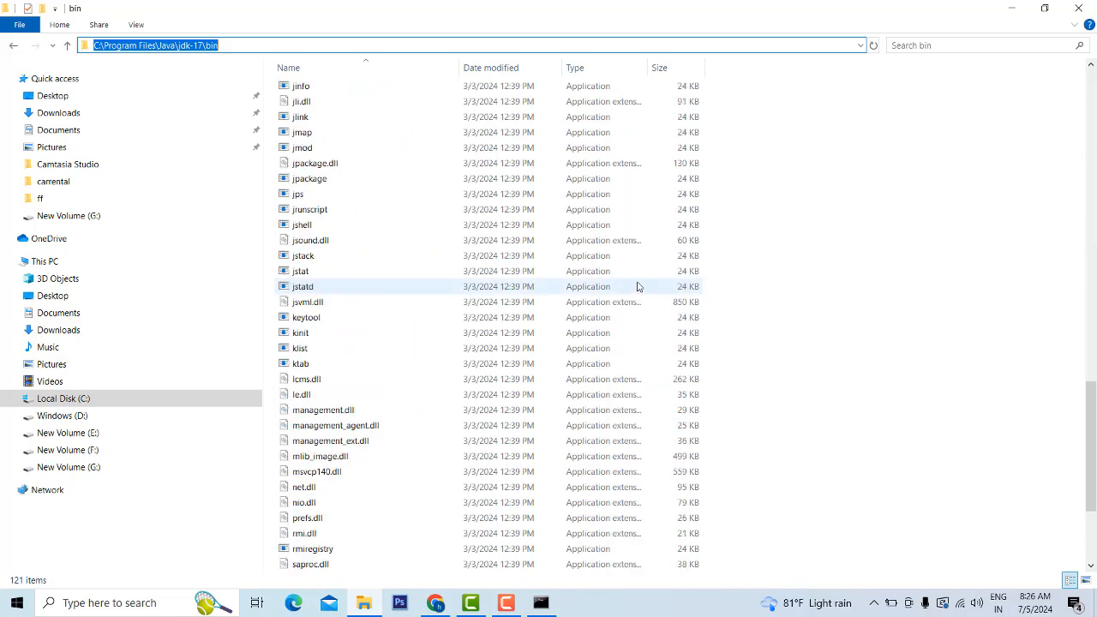
{"action": "scroll", "coordinate": [643, 283], "scroll_direction": "down", "scroll_amount": 4}
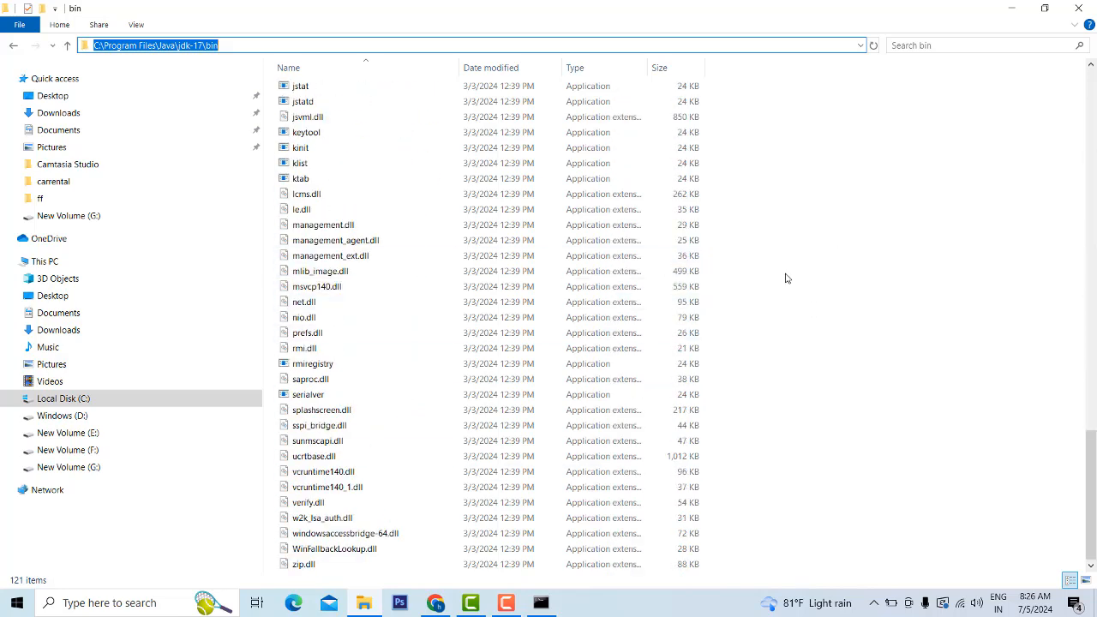
Open the properties of This PC to show the system's About settings
{"action": "left_click", "coordinate": [363, 602]}
{"action": "left_click", "coordinate": [363, 603]}
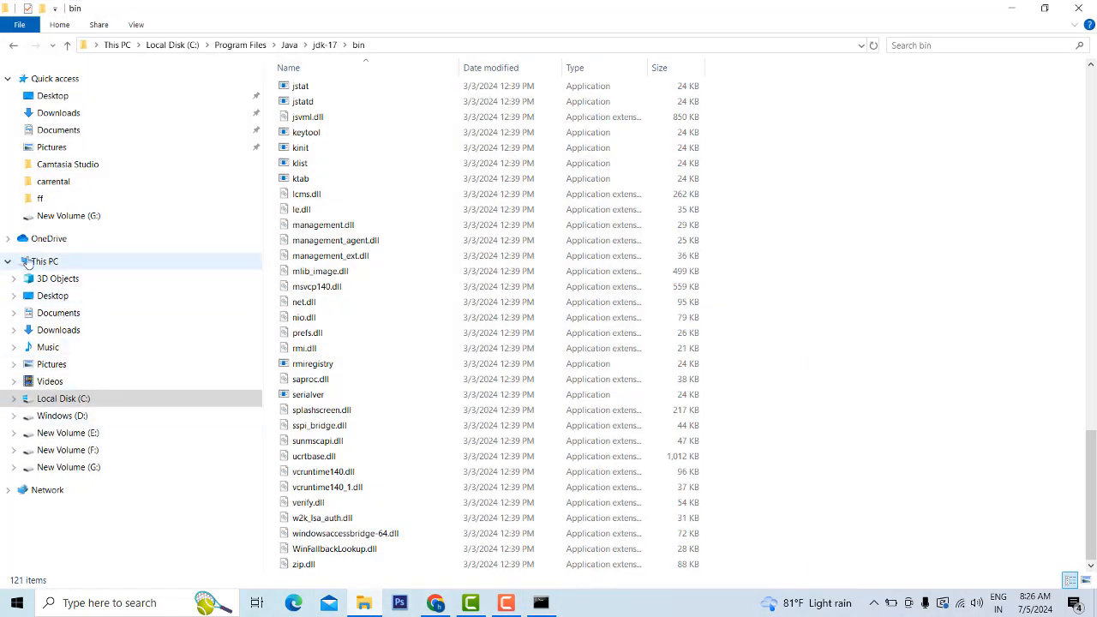
{"action": "left_click", "coordinate": [35, 262]}
{"action": "right_click", "coordinate": [43, 262]}
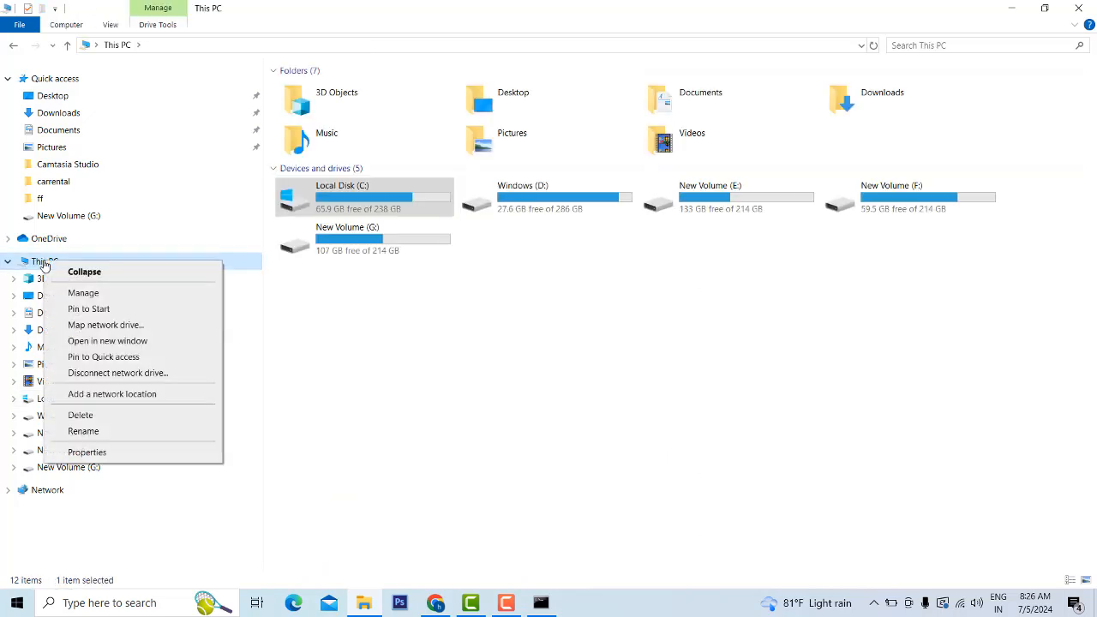
{"action": "left_click", "coordinate": [88, 451]}
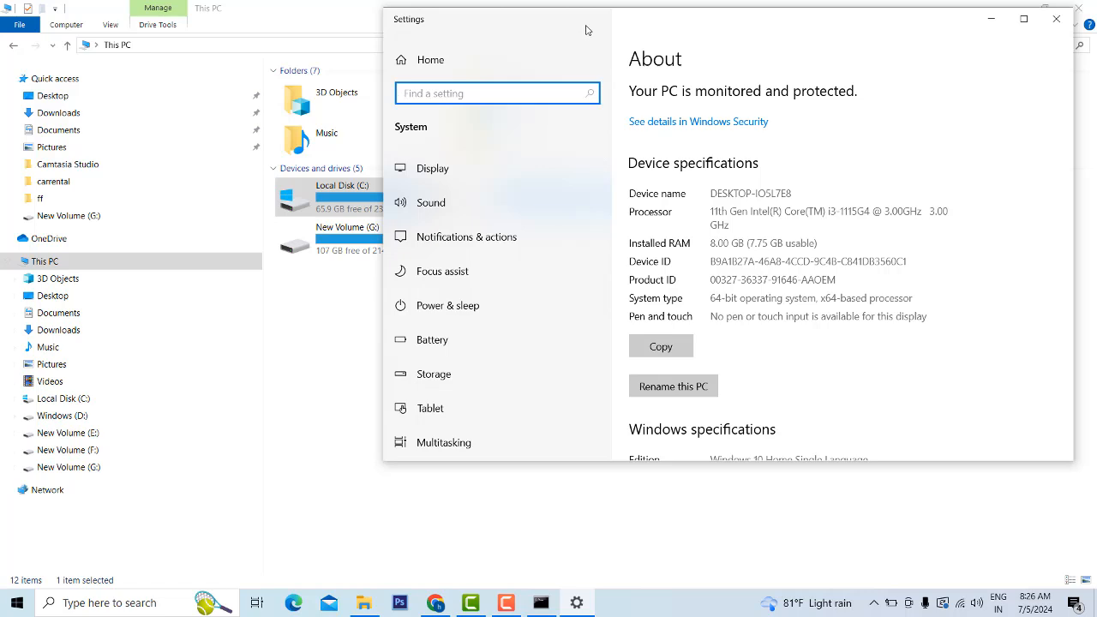
Open the advanced system settings from the About page and show the environment variables
{"action": "left_click", "coordinate": [628, 36]}
{"action": "scroll", "coordinate": [891, 176], "scroll_direction": "down", "scroll_amount": 5}
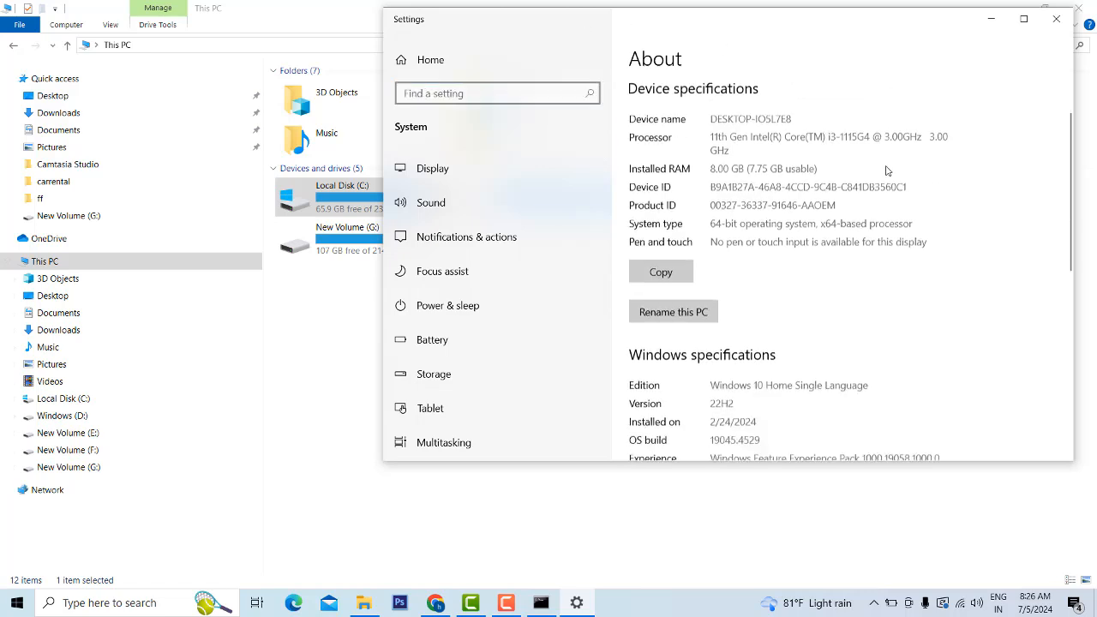
{"action": "scroll", "coordinate": [888, 184], "scroll_direction": "down", "scroll_amount": 3}
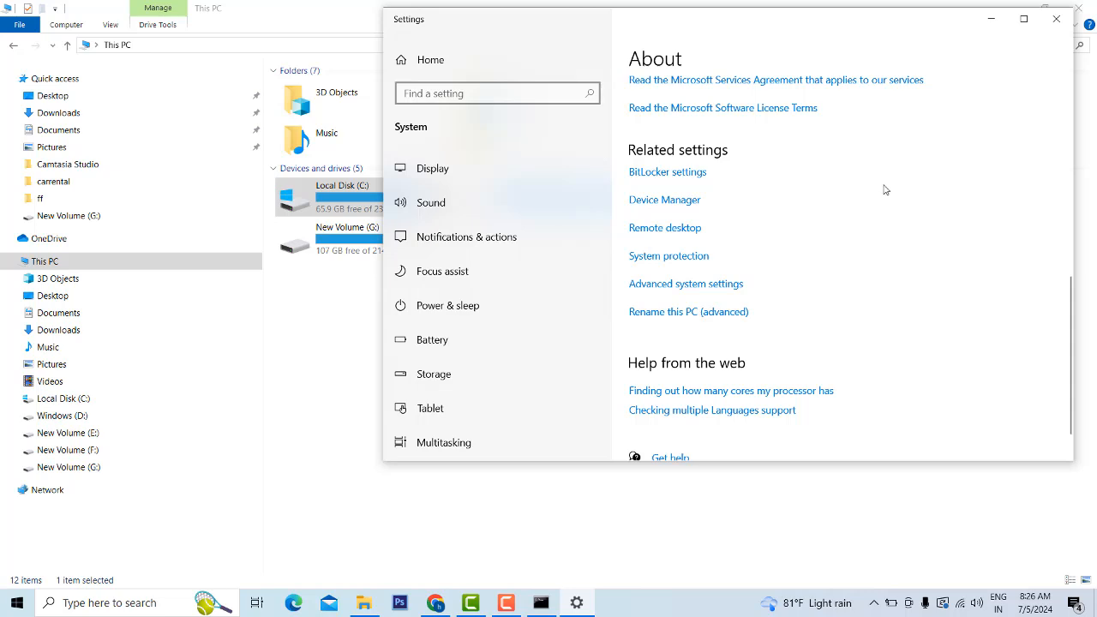
{"action": "left_click", "coordinate": [694, 287]}
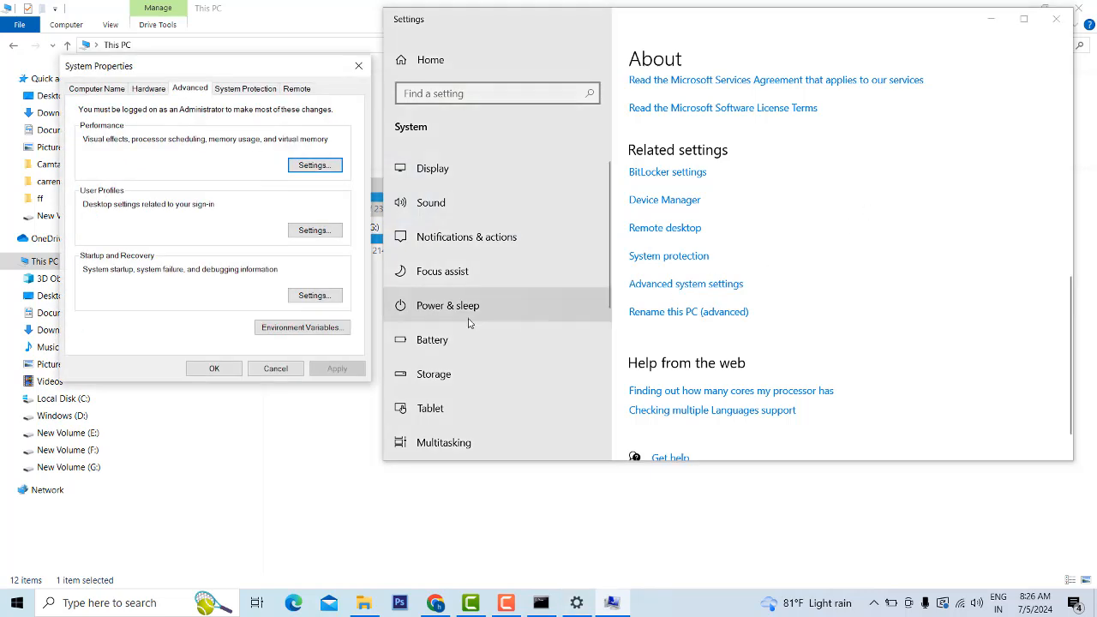
{"action": "left_click", "coordinate": [331, 331]}
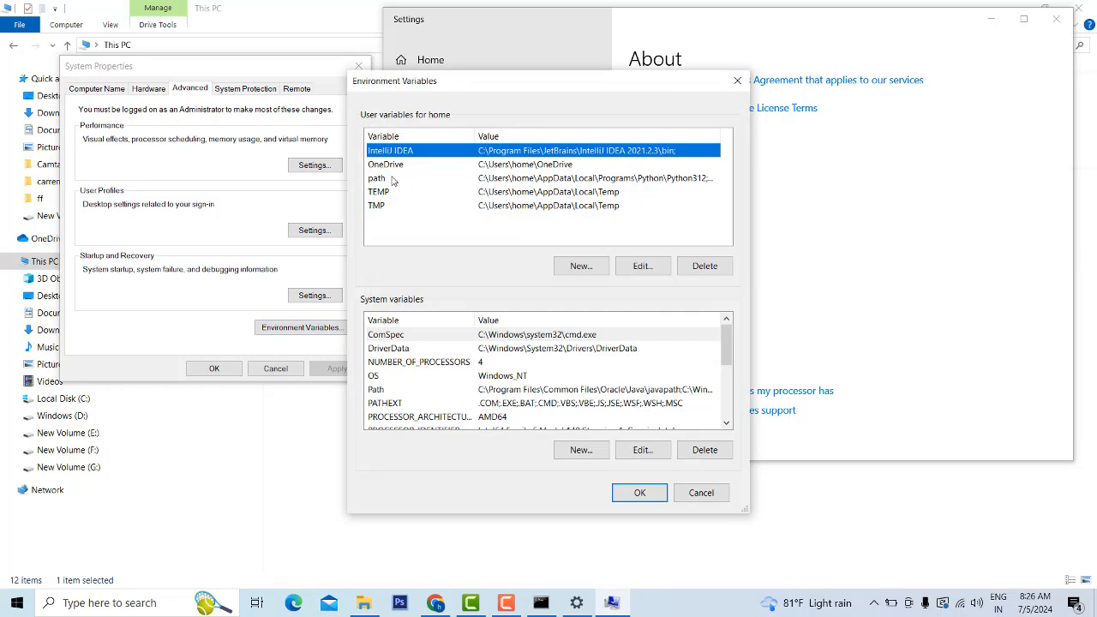
Try to add C:\Program Files\Java\jdk-17\bin as a new entry in the user variable path
{"action": "left_click", "coordinate": [506, 180]}
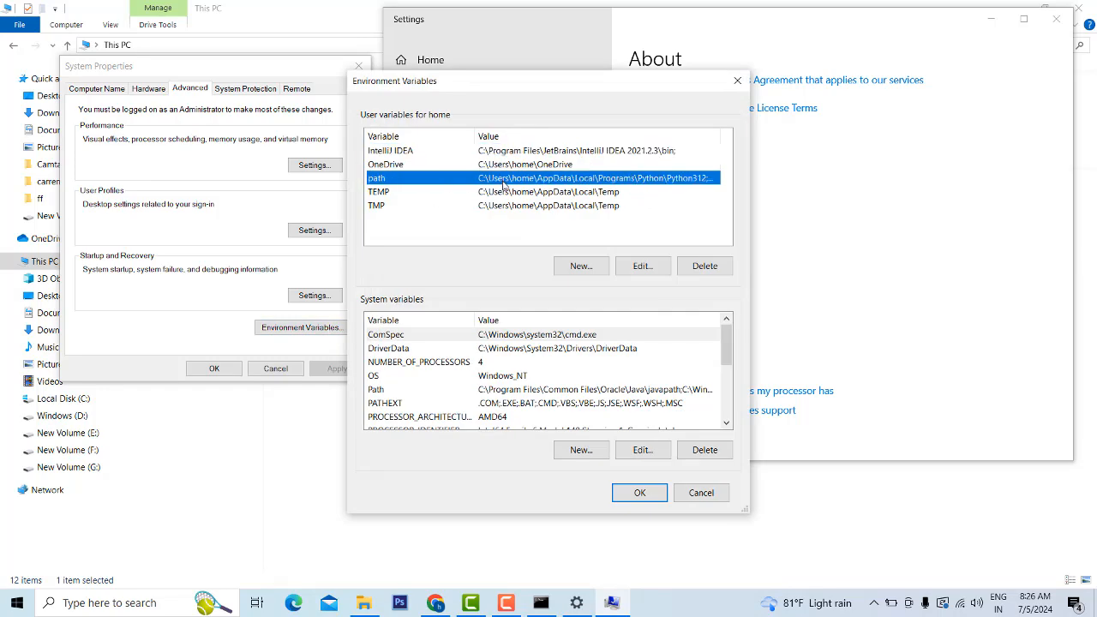
{"action": "left_click", "coordinate": [628, 268]}
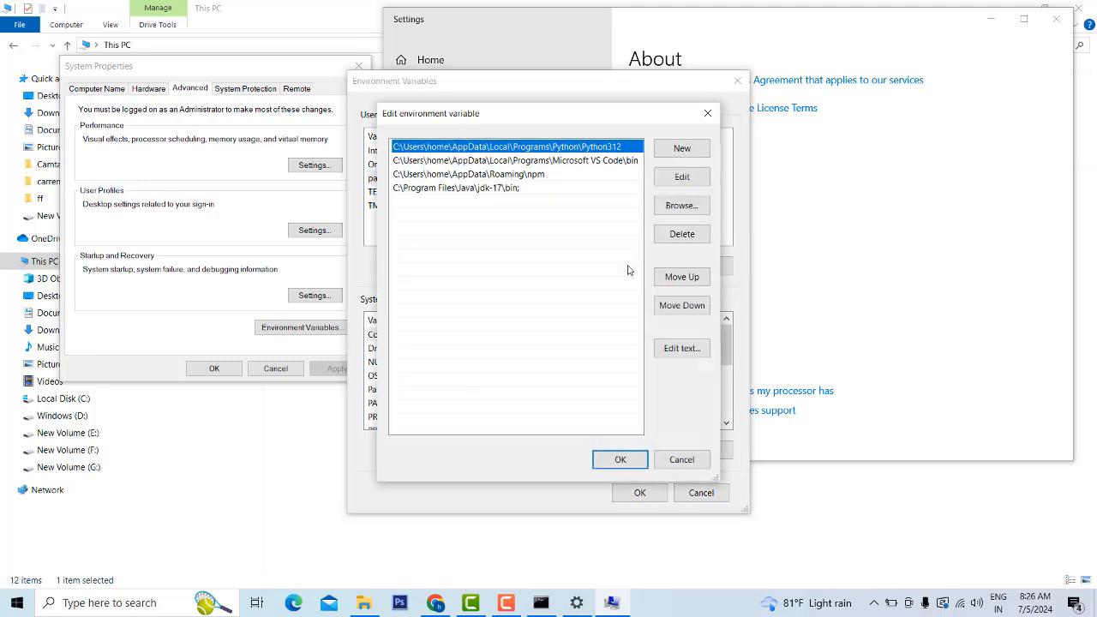
{"action": "left_click", "coordinate": [397, 189]}
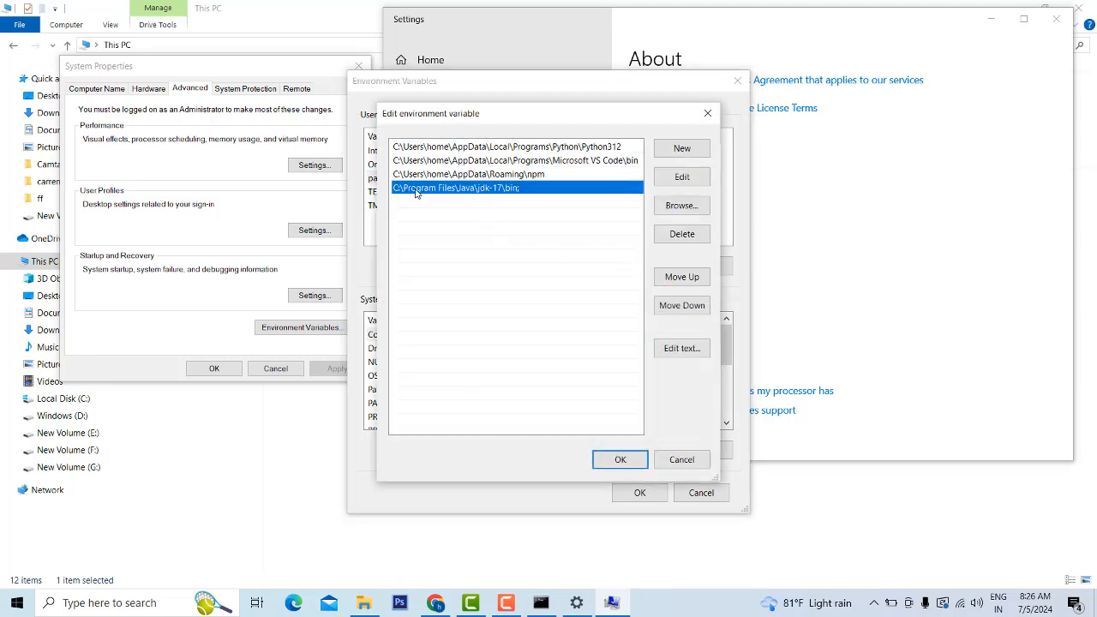
{"action": "left_click", "coordinate": [681, 149]}
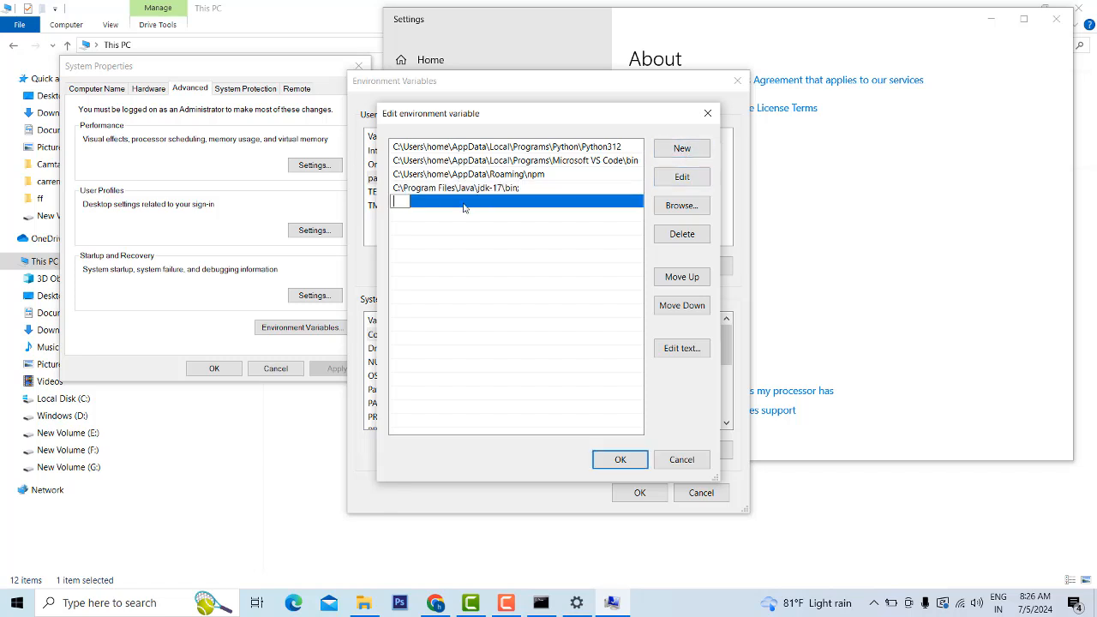
{"action": "type", "text": "C:\\Program Files\\Java\\jdk-17\\bin"}
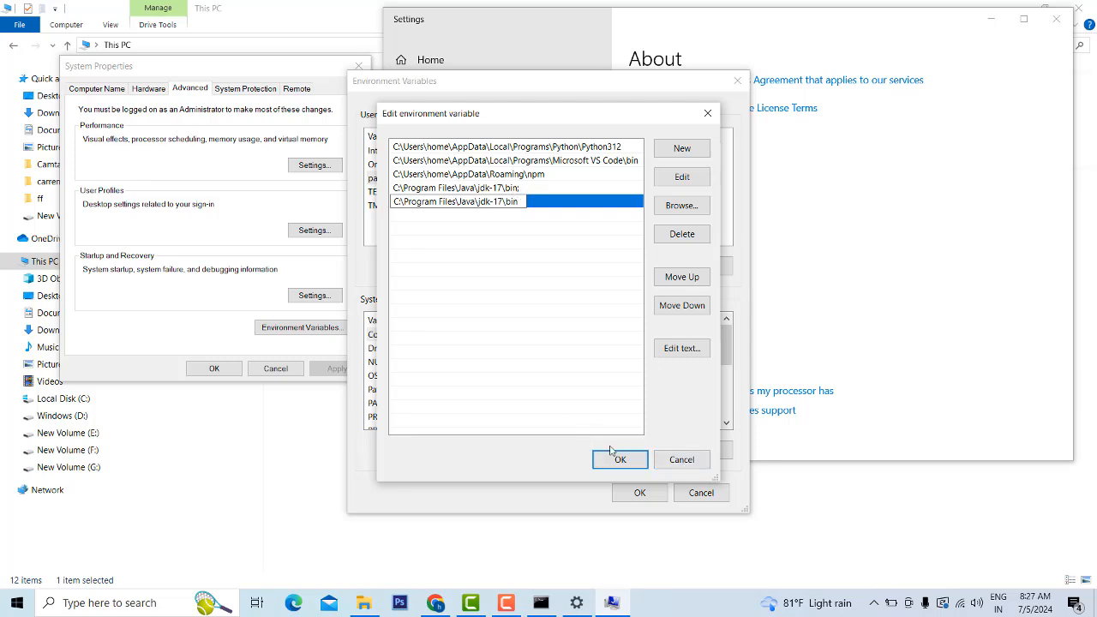
{"action": "left_click", "coordinate": [660, 462]}
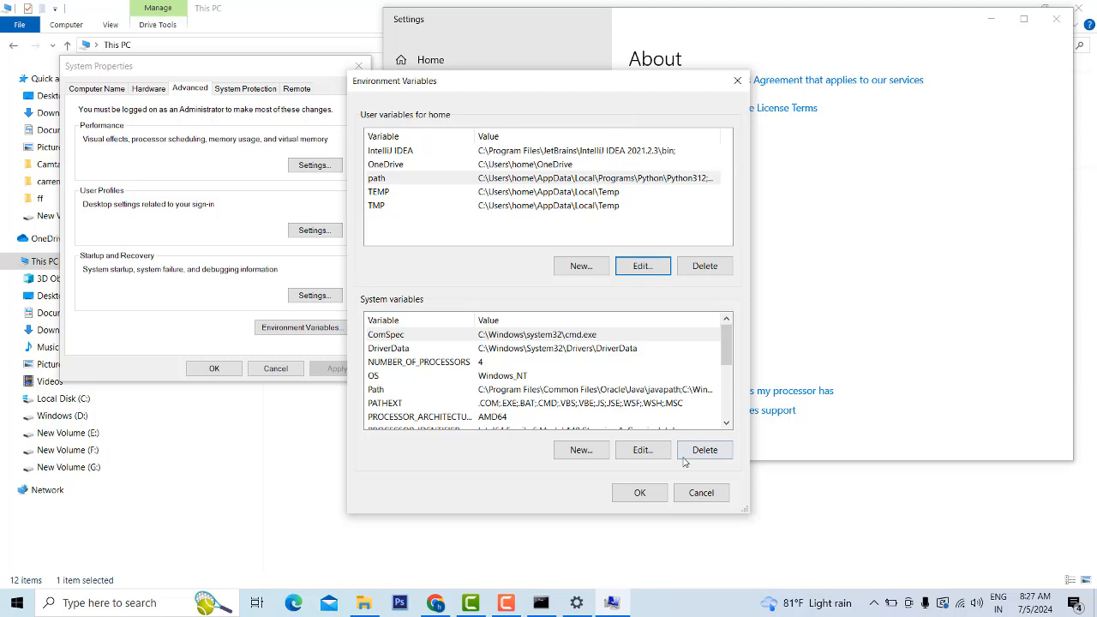
{"action": "left_click", "coordinate": [698, 493]}
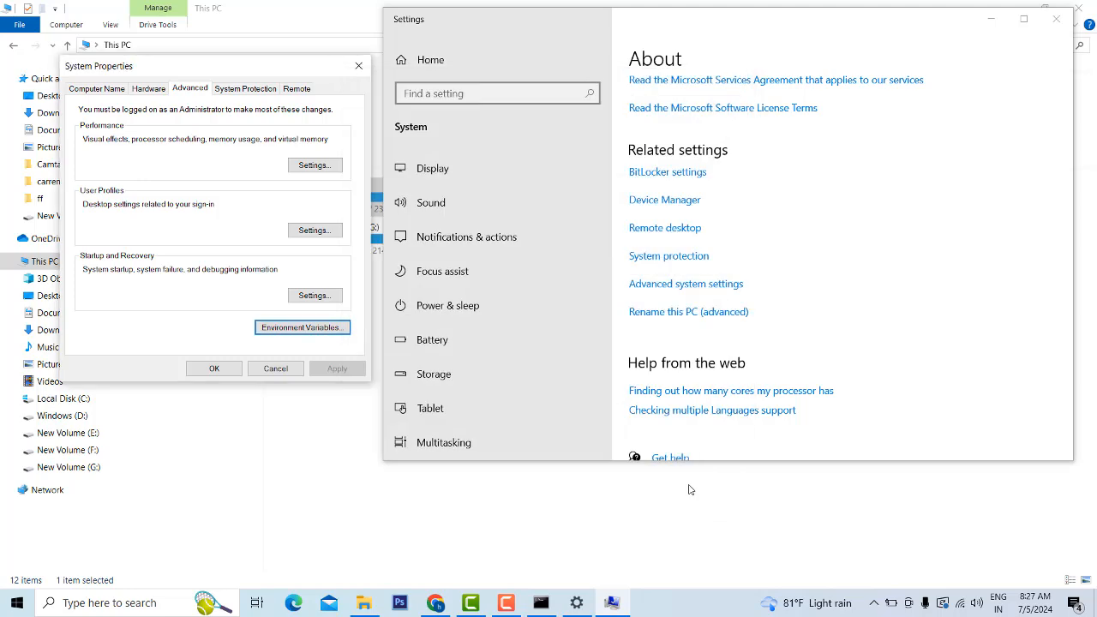
Close the Settings and System Properties windows as well as the old command prompt
{"action": "left_click", "coordinate": [1055, 19]}
{"action": "left_click", "coordinate": [358, 67]}
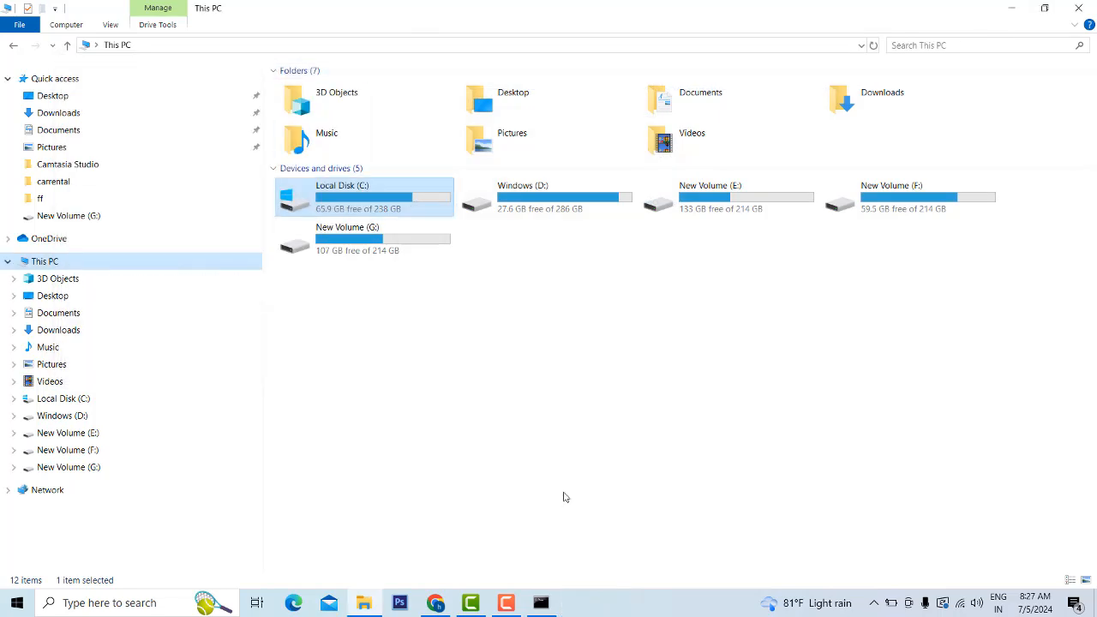
{"action": "key", "text": "alt+Tab"}
{"action": "scroll", "coordinate": [300, 321], "scroll_direction": "down", "scroll_amount": 20}
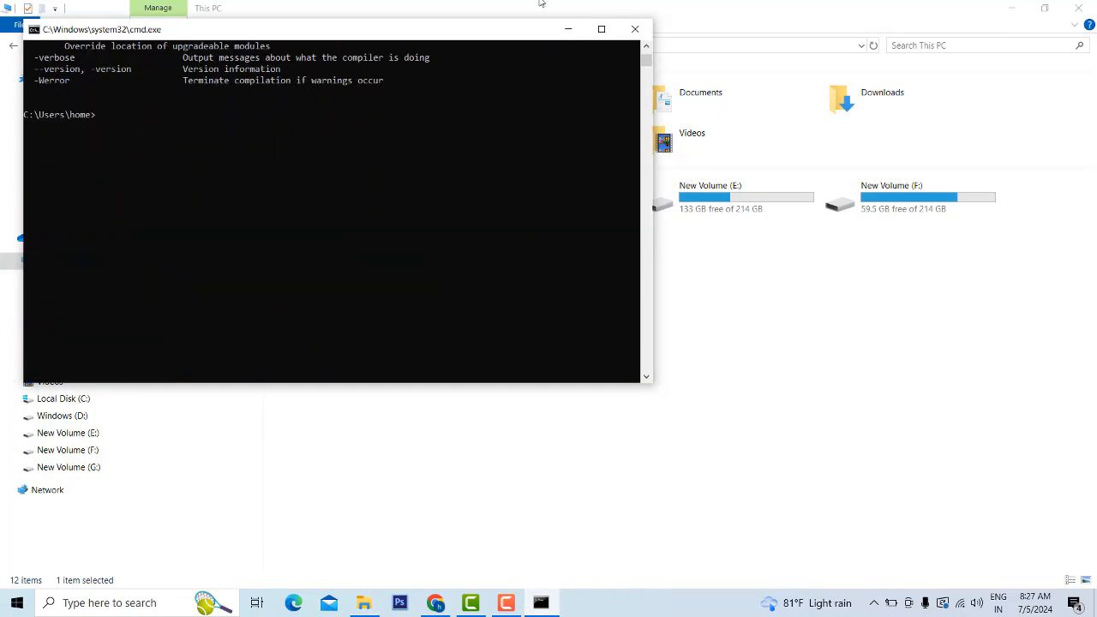
{"action": "left_click", "coordinate": [637, 35]}
Run javac in a new command prompt, review its output from the beginning, and close the prompt
{"action": "right_click", "coordinate": [21, 607]}
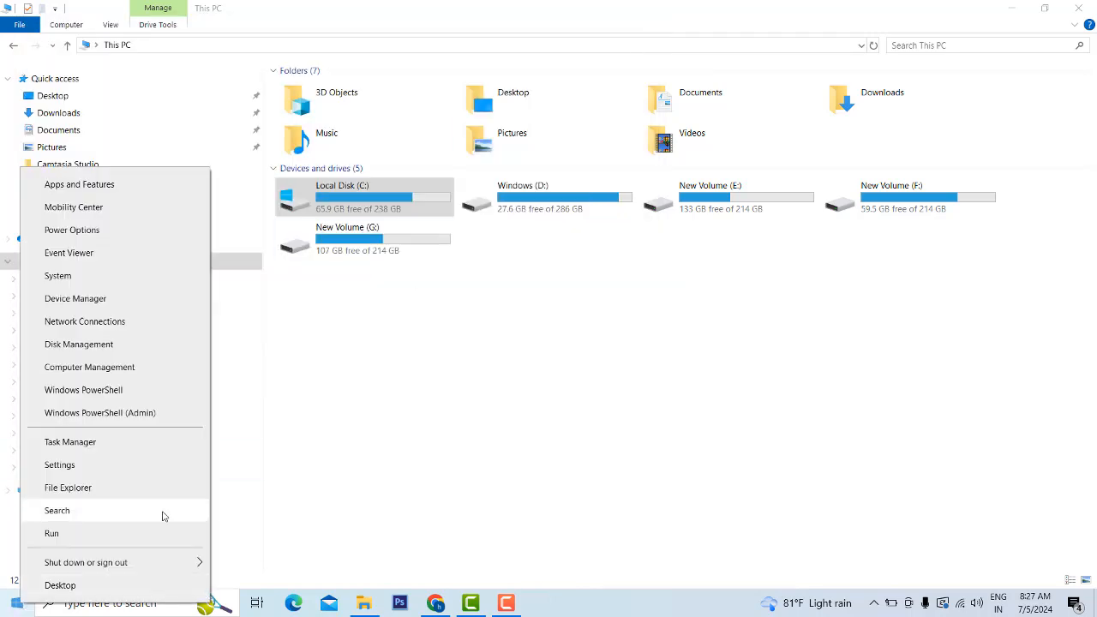
{"action": "left_click", "coordinate": [137, 532]}
{"action": "key", "text": "Return"}
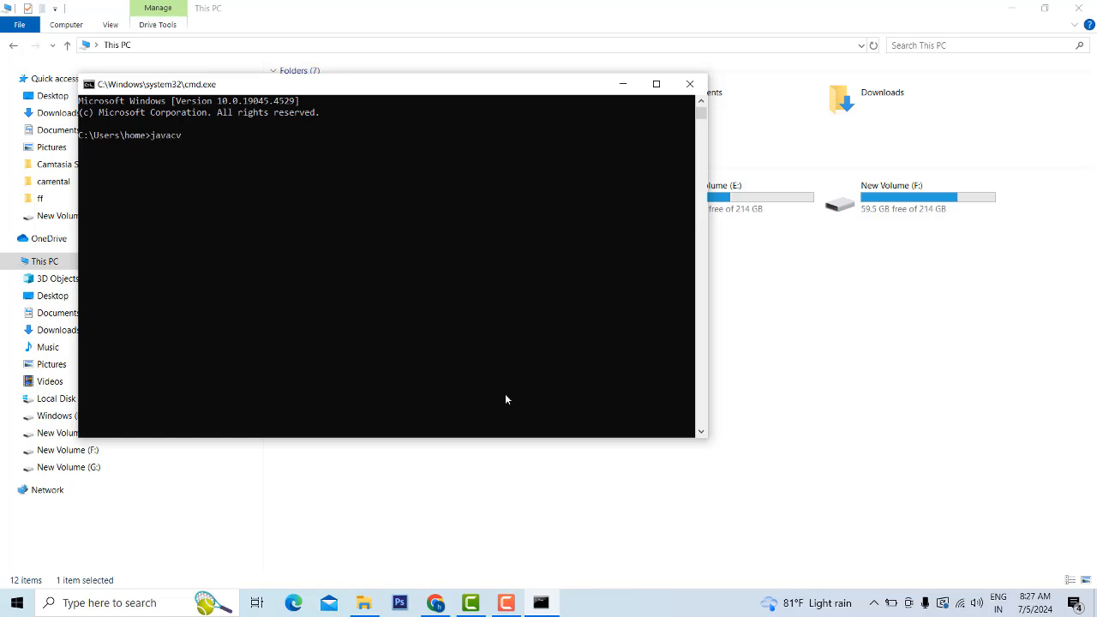
{"action": "type", "text": "javac"}
{"action": "key", "text": "Return"}
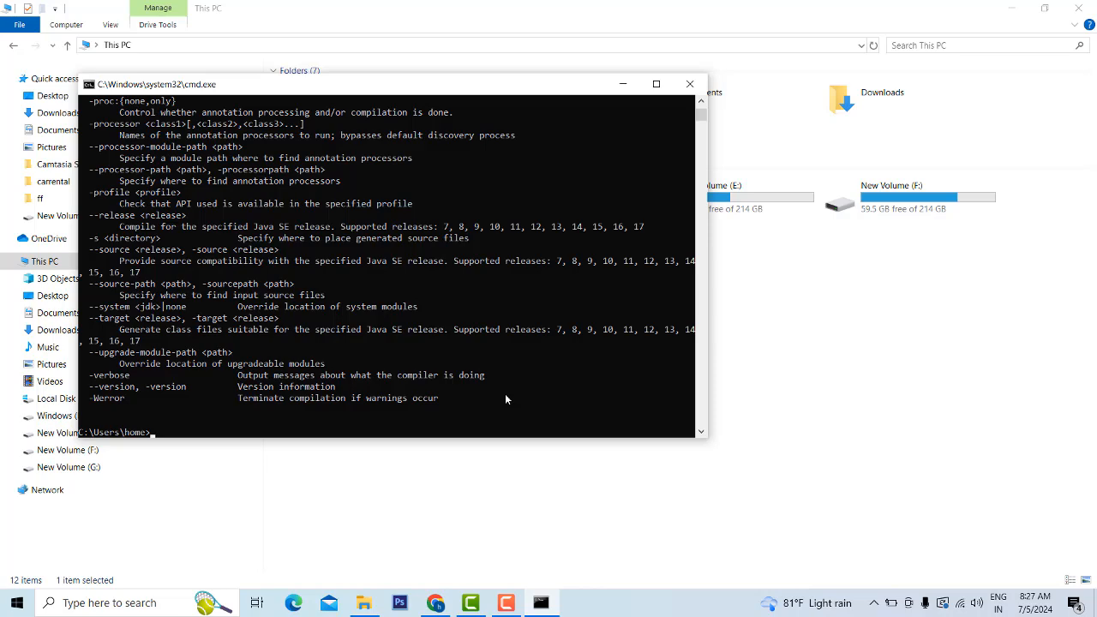
{"action": "scroll", "coordinate": [429, 150], "scroll_direction": "up", "scroll_amount": 20}
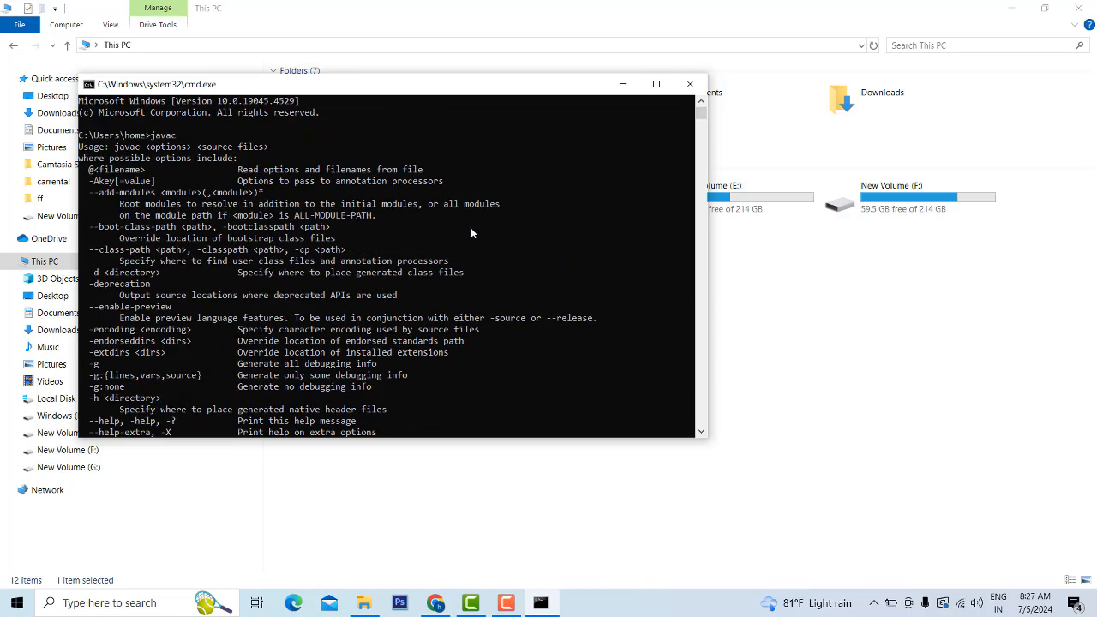
{"action": "left_click", "coordinate": [689, 84]}
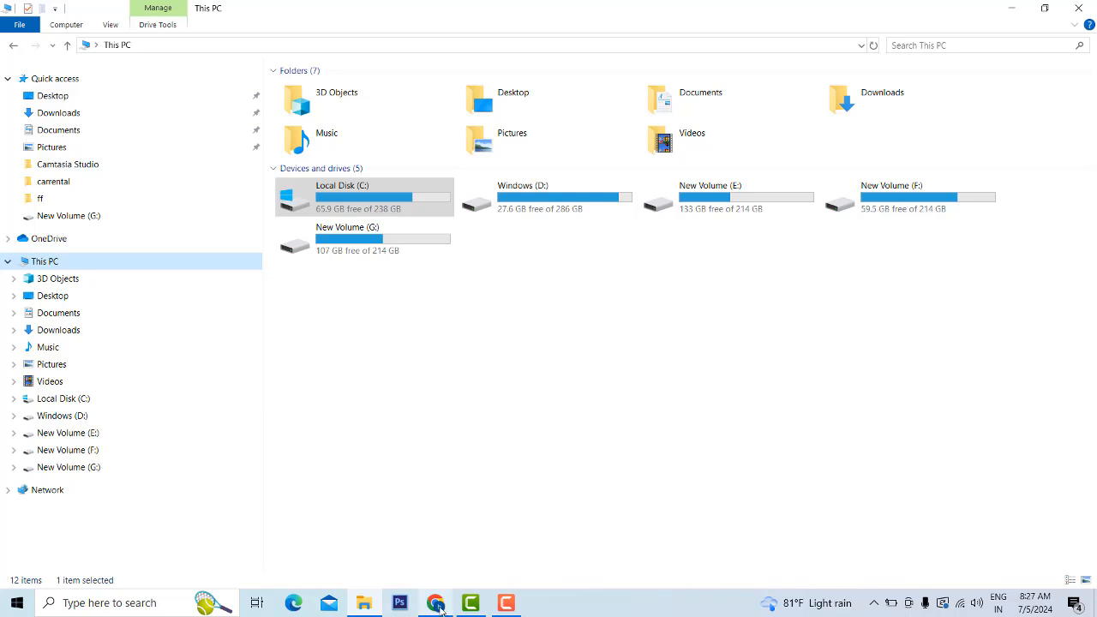
Switch to Chrome, search Google for eclipse download in a new tab, and open the Eclipse Downloads page
{"action": "left_click", "coordinate": [434, 524]}
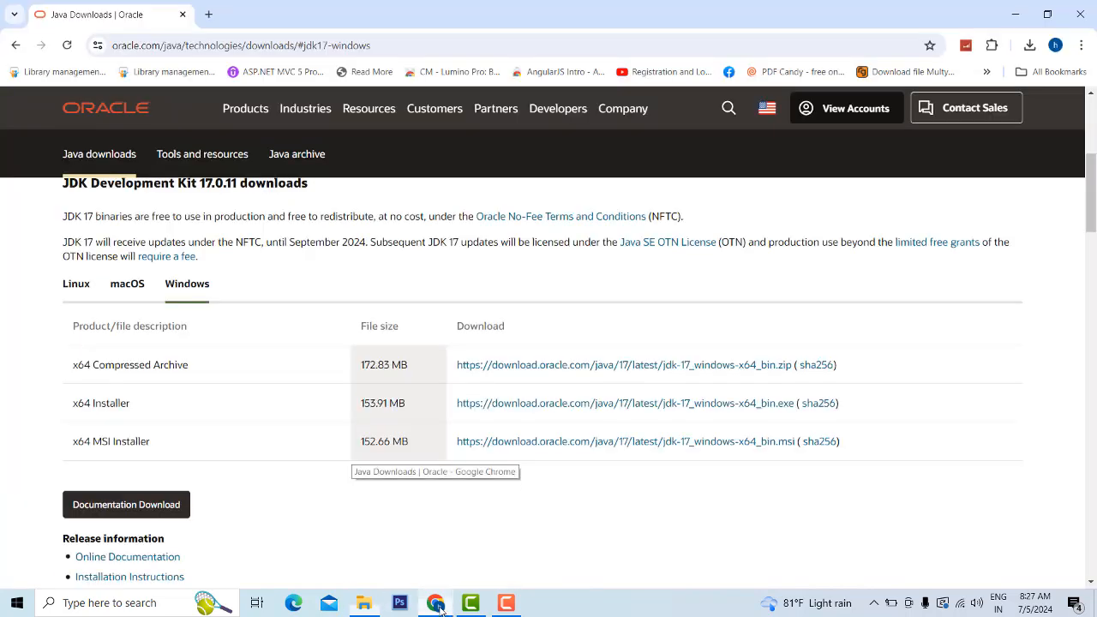
{"action": "left_click", "coordinate": [209, 15]}
{"action": "type", "text": "g"}
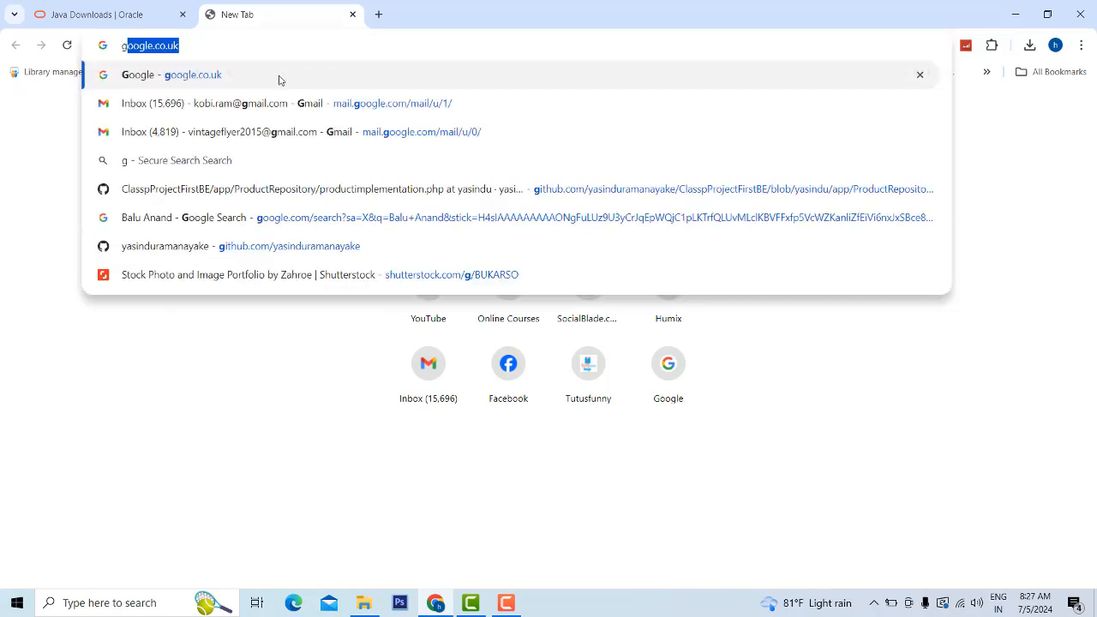
{"action": "key", "text": "Return"}
{"action": "type", "text": "ec"}
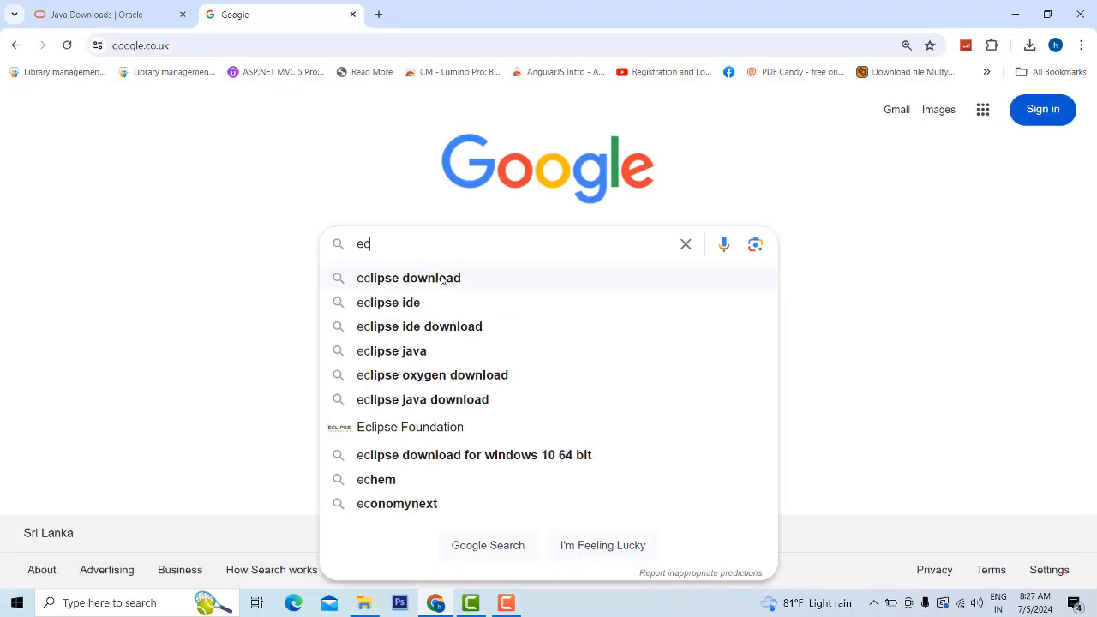
{"action": "left_click", "coordinate": [430, 283]}
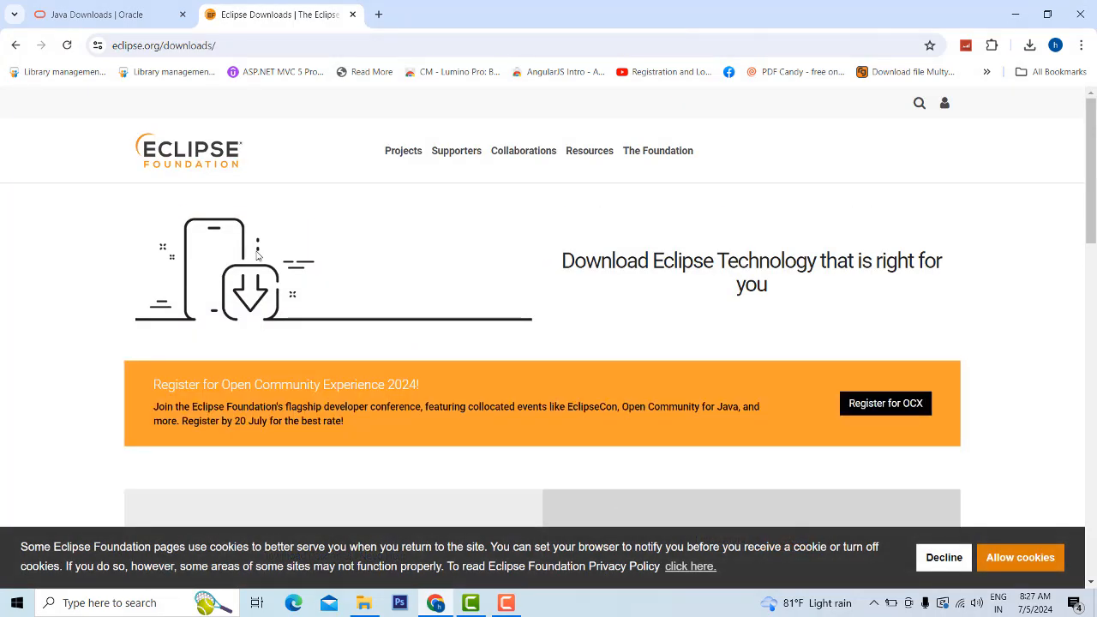
Look through the download options on the Eclipse Downloads page and return to the search results
{"action": "scroll", "coordinate": [951, 242], "scroll_direction": "down", "scroll_amount": 3}
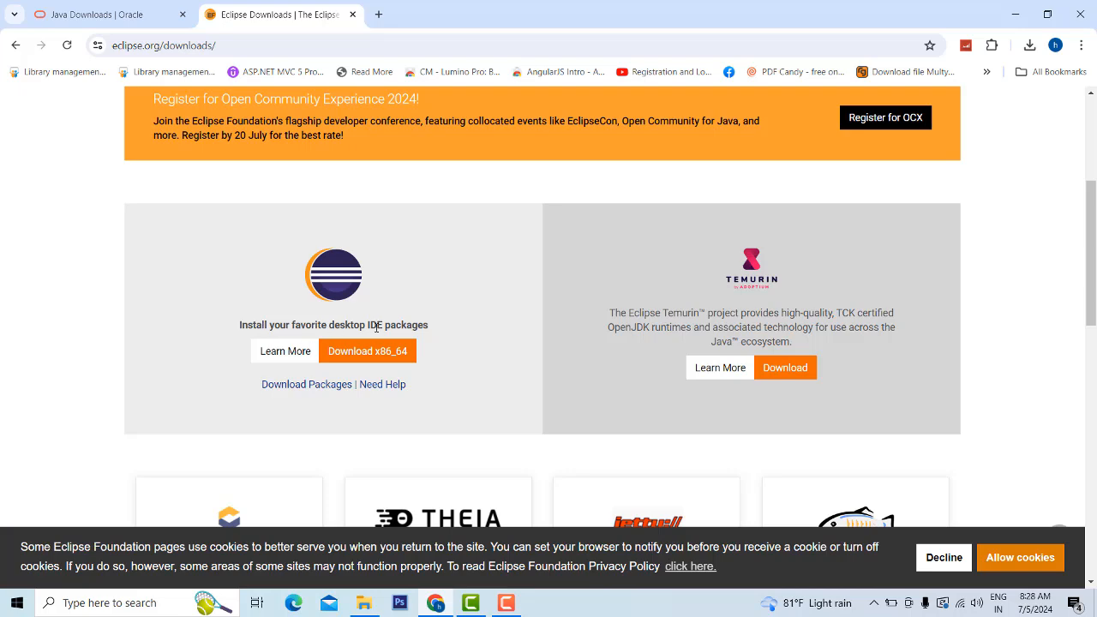
{"action": "scroll", "coordinate": [413, 326], "scroll_direction": "down", "scroll_amount": 2}
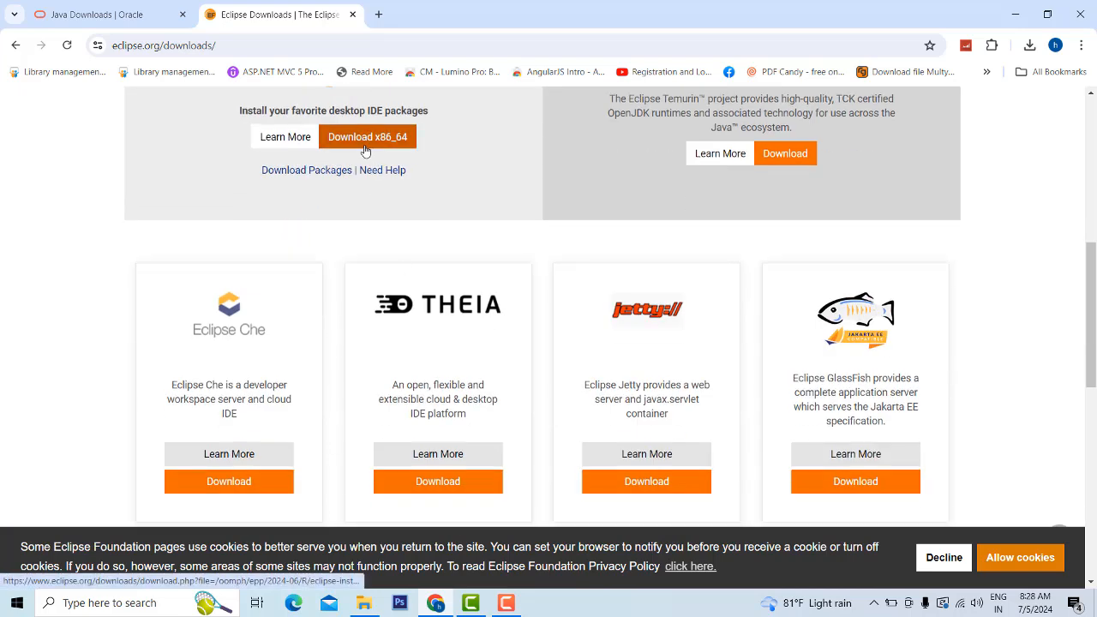
{"action": "left_click", "coordinate": [17, 48]}
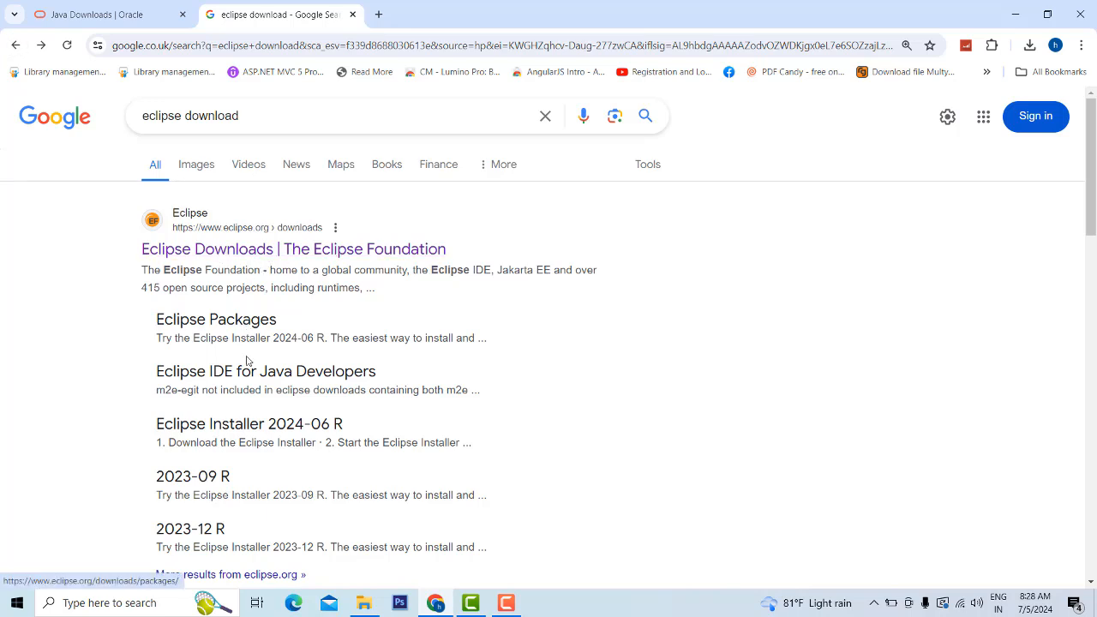
Look through the search results and open the Eclipse IDE for Java Developers page
{"action": "scroll", "coordinate": [196, 368], "scroll_direction": "down", "scroll_amount": 1}
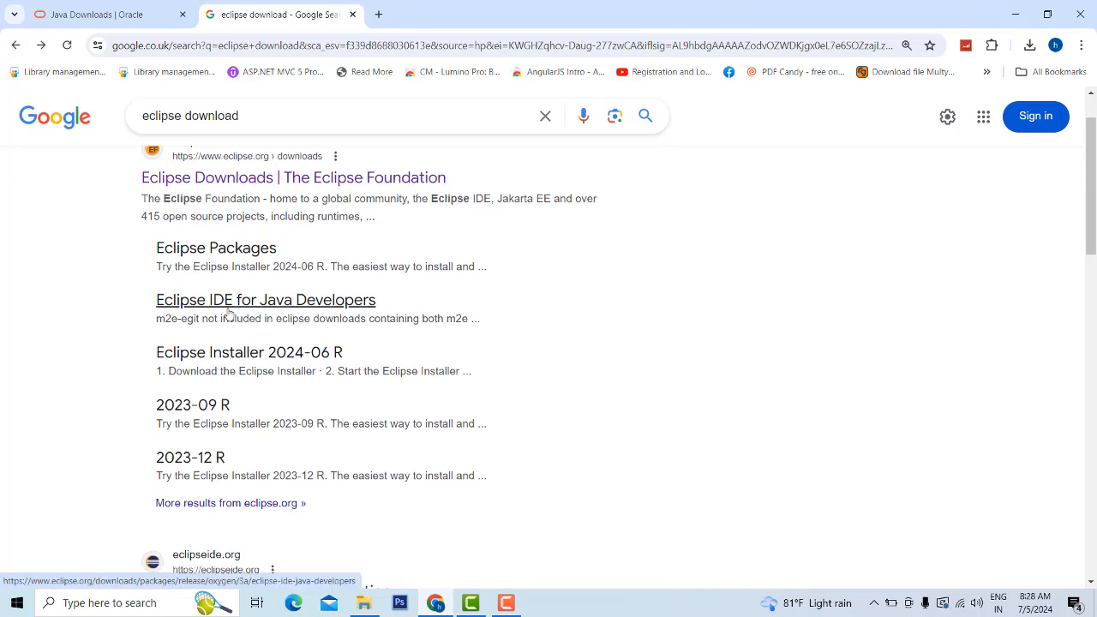
{"action": "scroll", "coordinate": [356, 313], "scroll_direction": "down", "scroll_amount": 3}
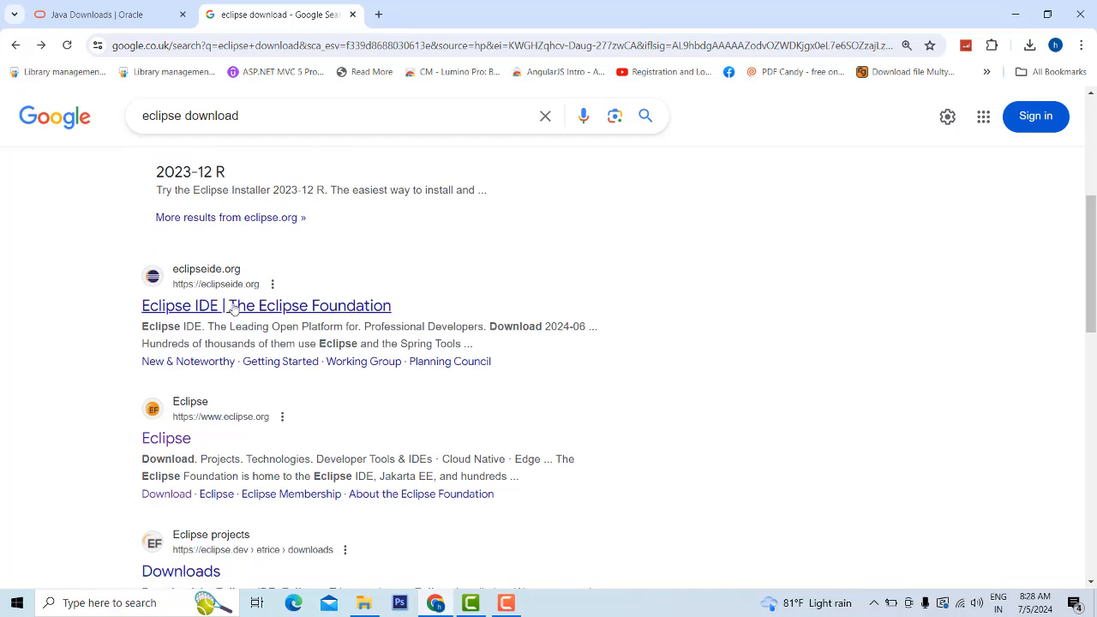
{"action": "right_click", "coordinate": [260, 315]}
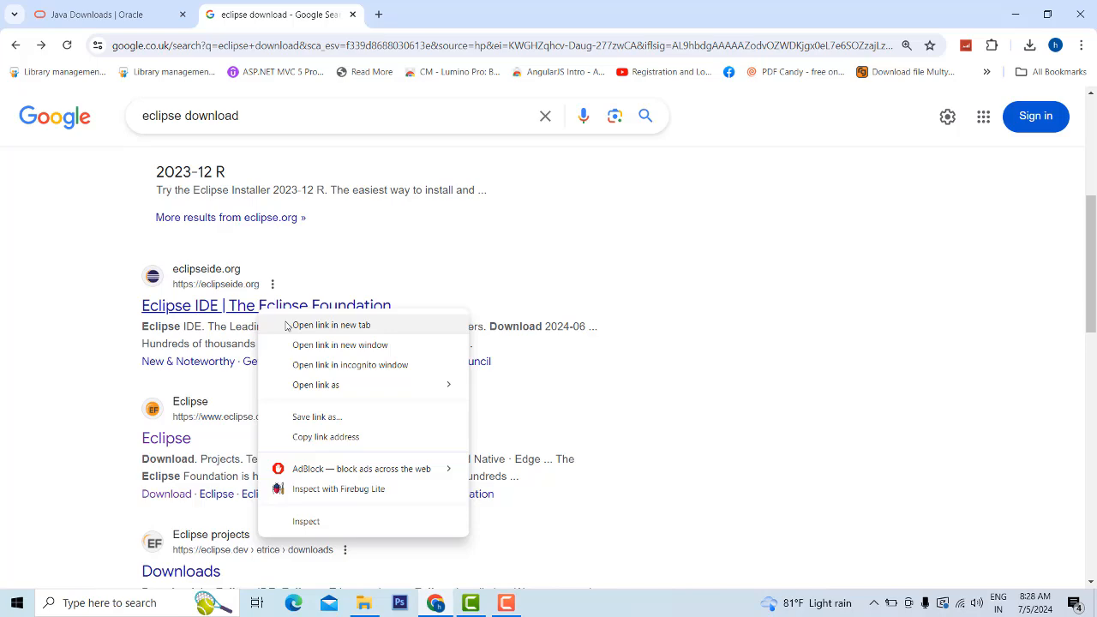
{"action": "scroll", "coordinate": [268, 295], "scroll_direction": "up", "scroll_amount": 4}
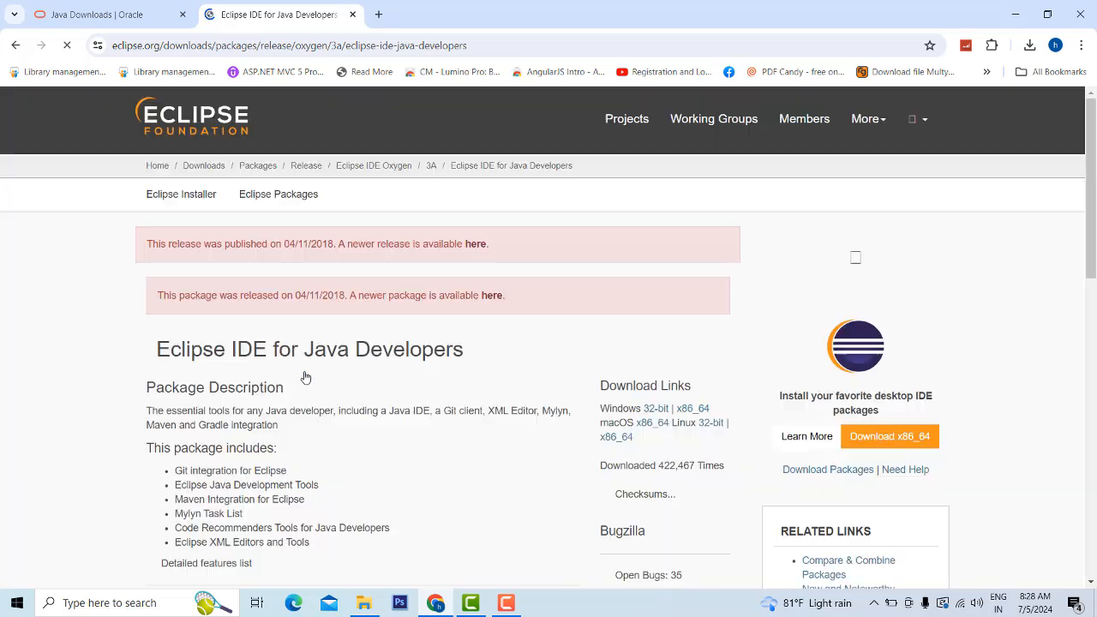
Download the x86_64 Eclipse installer, eclipse-inst-jre-win64.exe, from the Eclipse IDE for Java Developers page
{"action": "scroll", "coordinate": [514, 362], "scroll_direction": "down", "scroll_amount": 1}
{"action": "scroll", "coordinate": [513, 363], "scroll_direction": "down", "scroll_amount": 1}
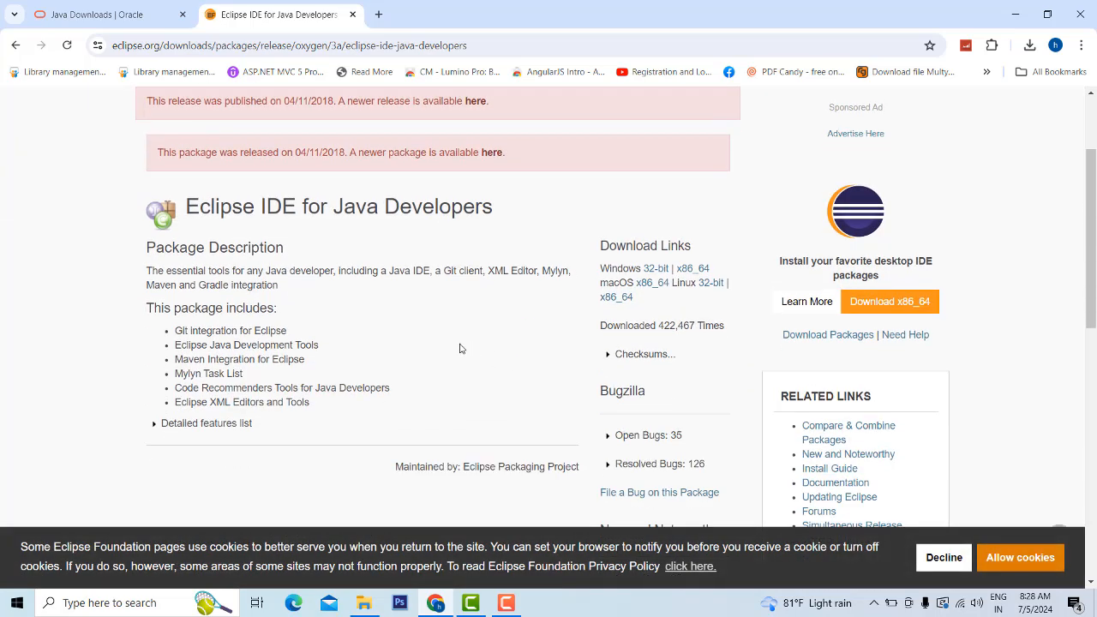
{"action": "scroll", "coordinate": [536, 243], "scroll_direction": "down", "scroll_amount": 4}
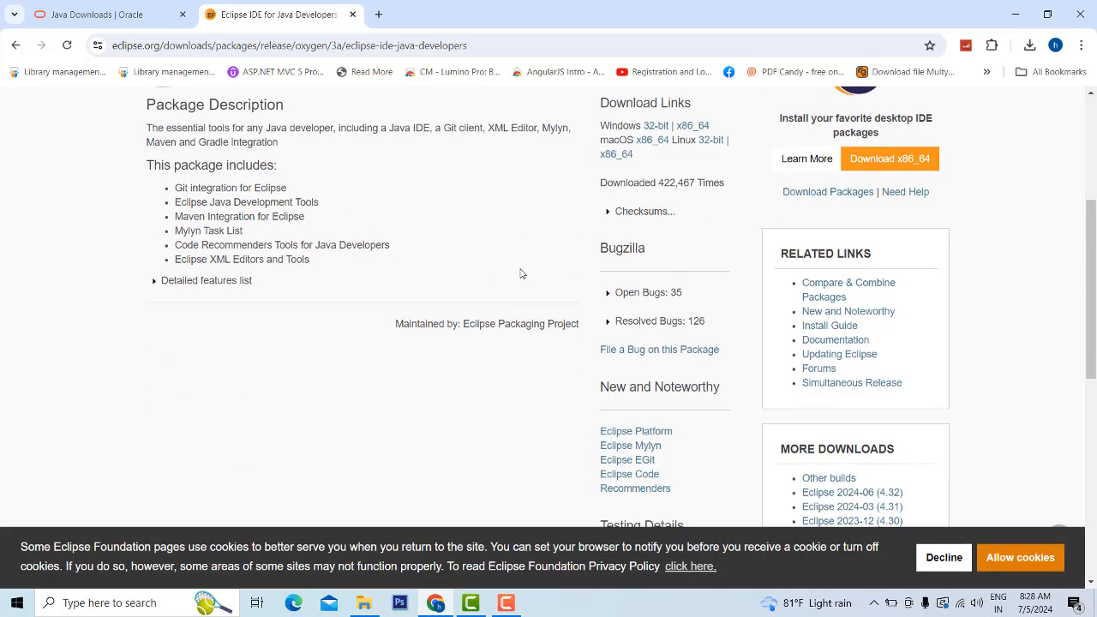
{"action": "scroll", "coordinate": [521, 272], "scroll_direction": "up", "scroll_amount": 4}
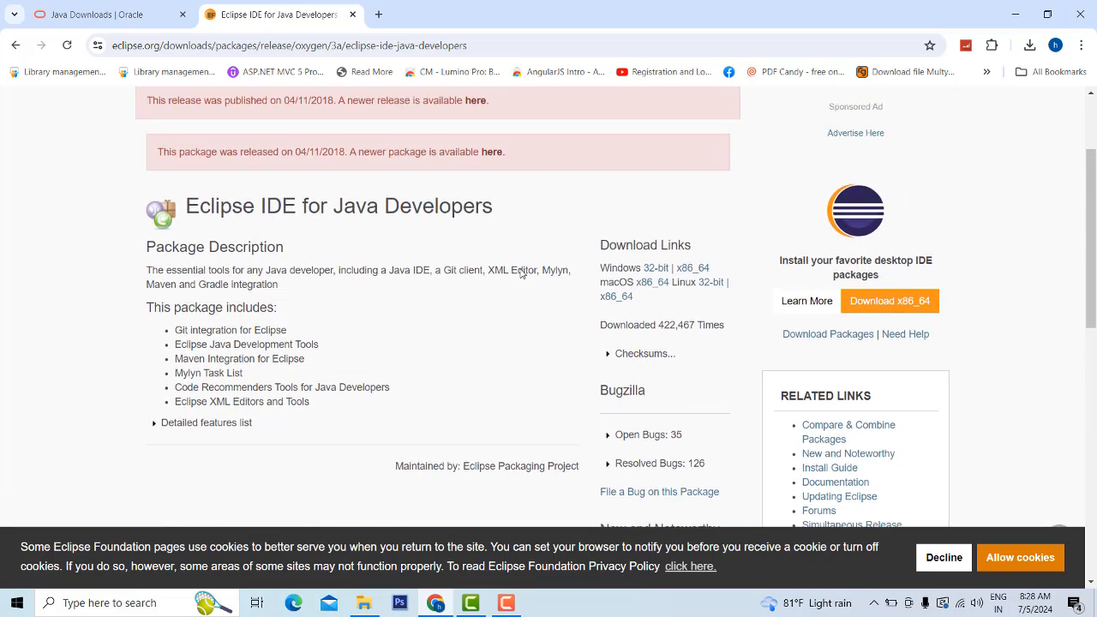
{"action": "left_click", "coordinate": [878, 310]}
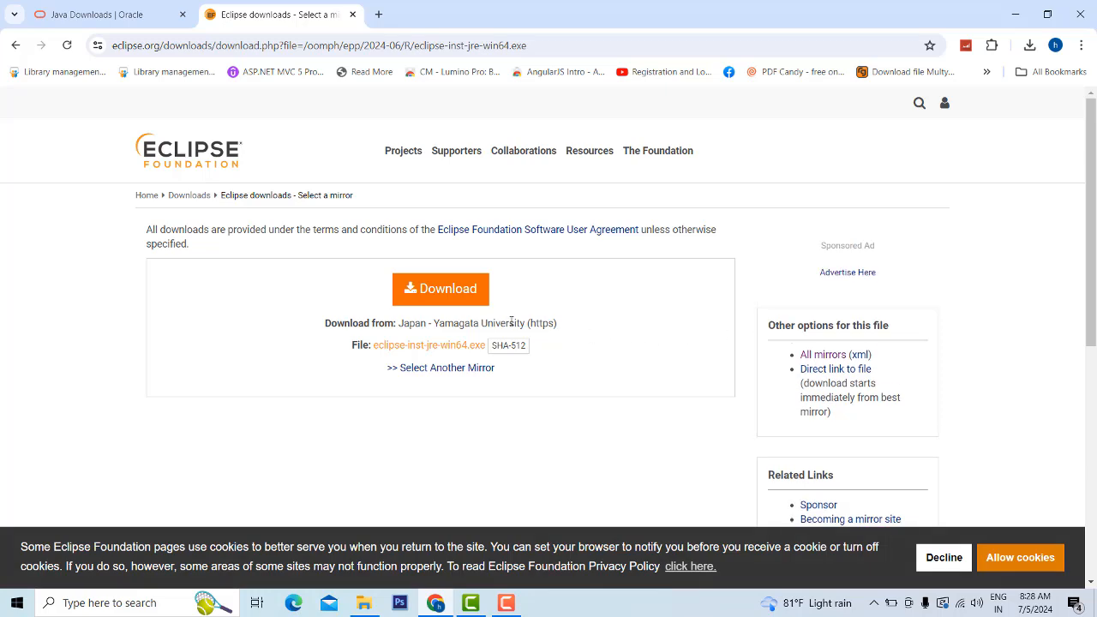
{"action": "left_click", "coordinate": [441, 291]}
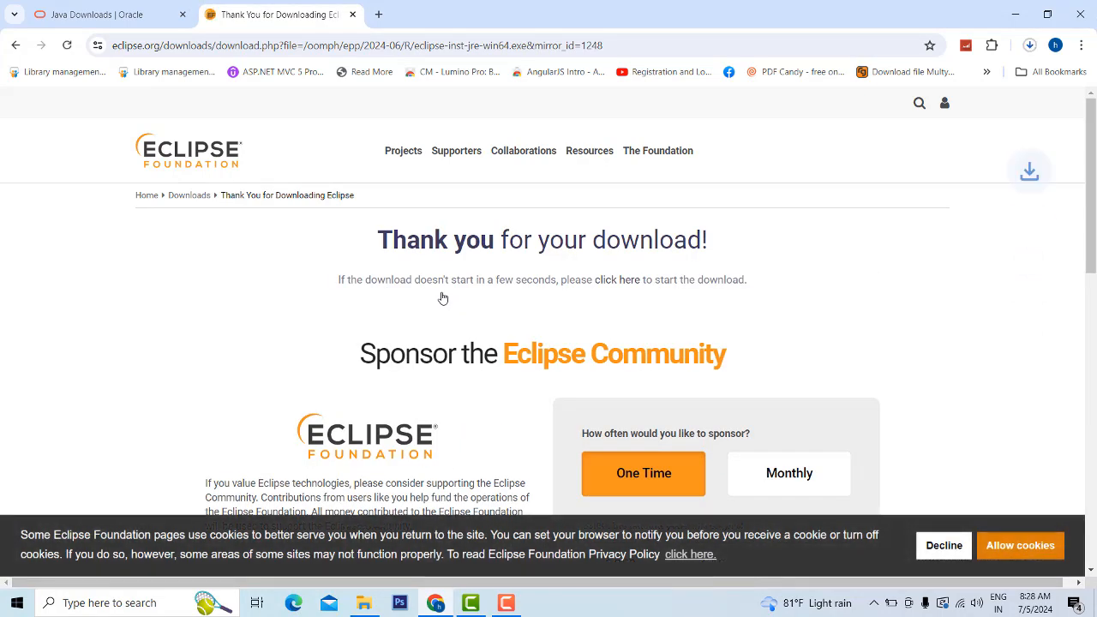
{"action": "scroll", "coordinate": [959, 263], "scroll_direction": "down", "scroll_amount": 3}
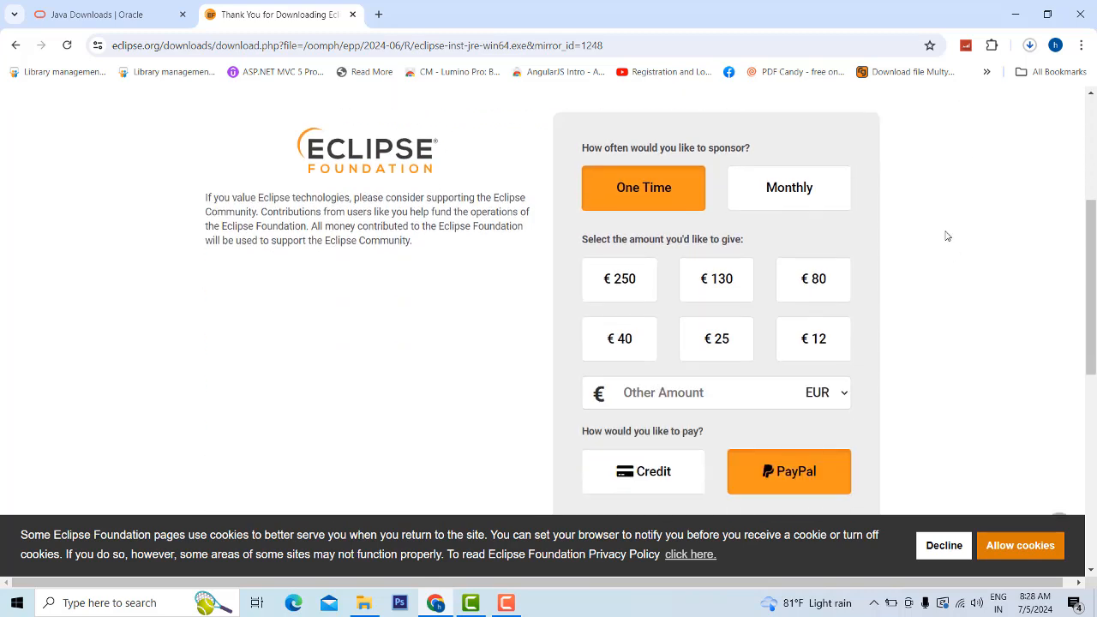
Check the progress of the eclipse-inst-jre-win64.exe download in the recent download history
{"action": "left_click", "coordinate": [1028, 44]}
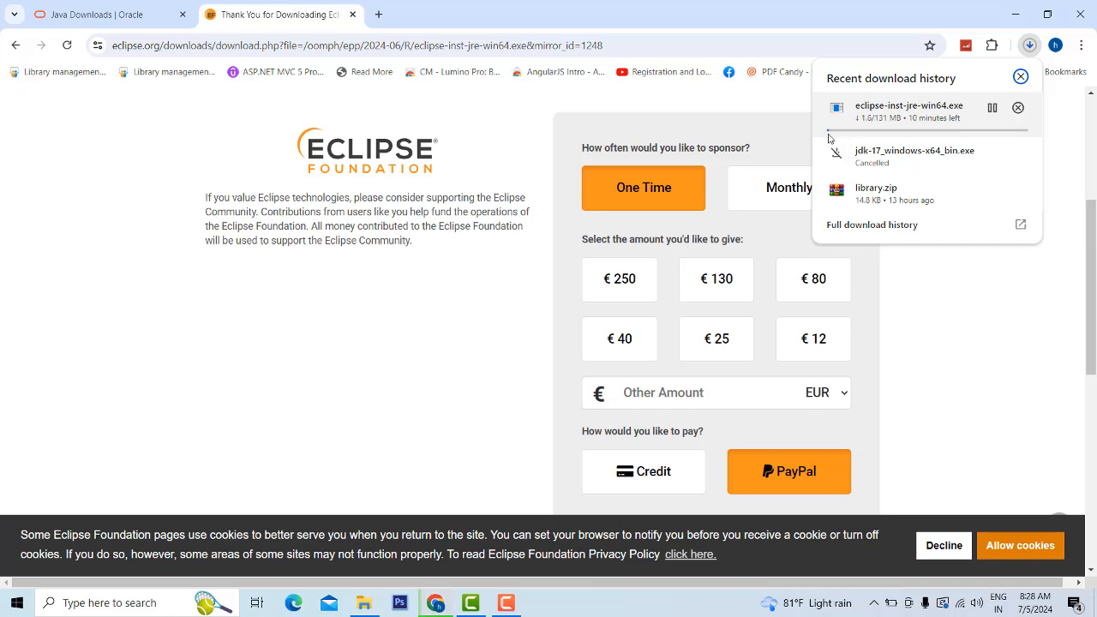
{"action": "left_click", "coordinate": [507, 603]}
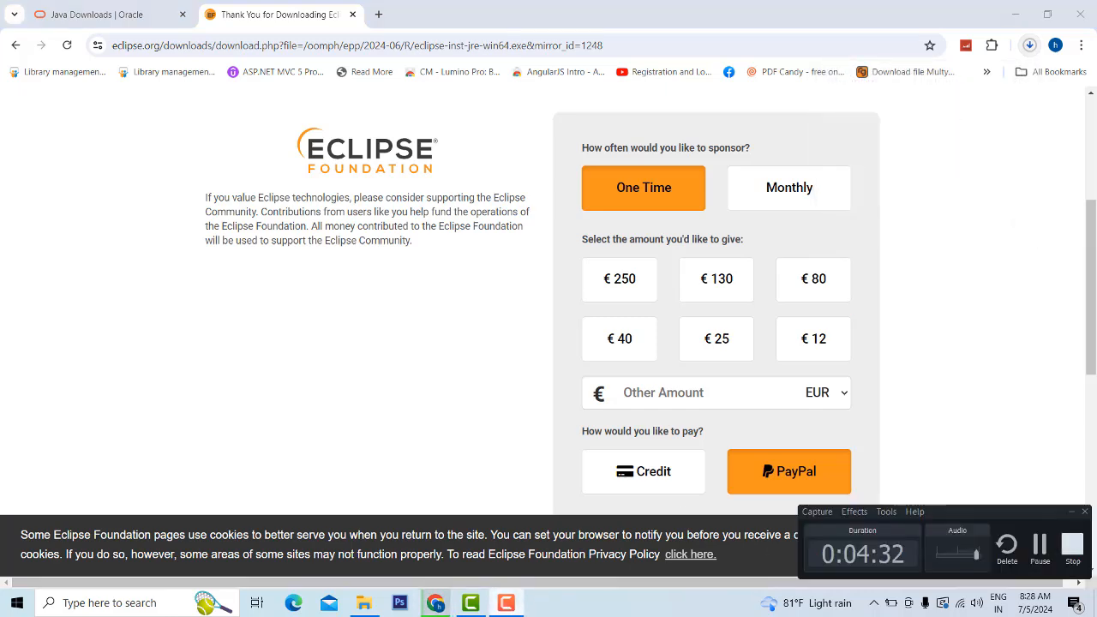
{"action": "left_click", "coordinate": [1040, 545]}
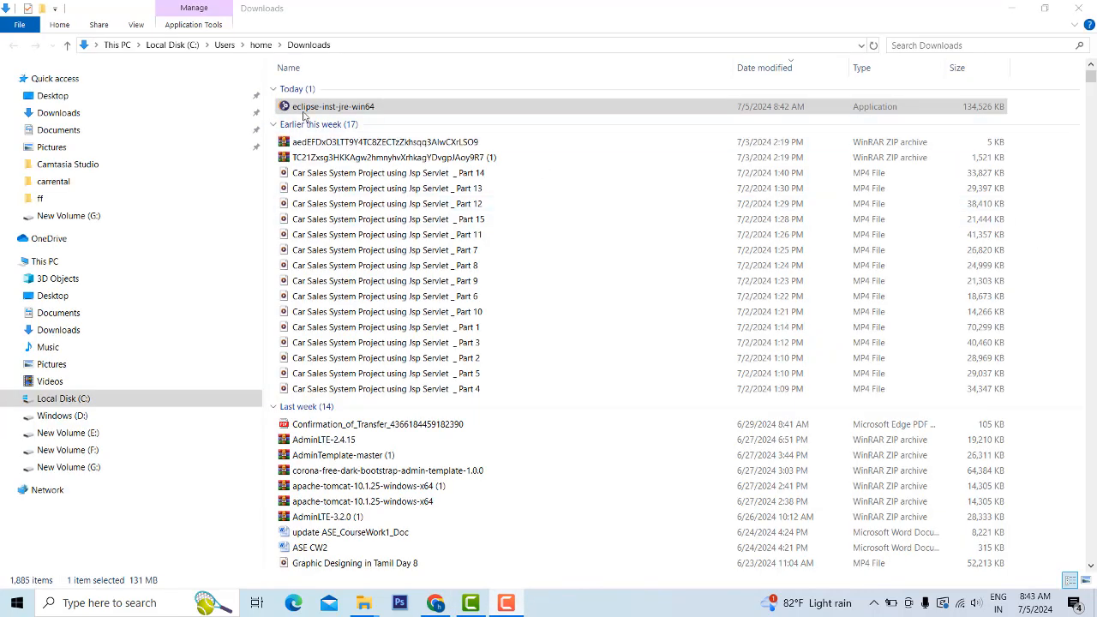
Run eclipse-inst-jre-win64 from the Downloads folder, review the offered packages and choose Eclipse IDE for Java Developers
{"action": "double_click", "coordinate": [412, 107]}
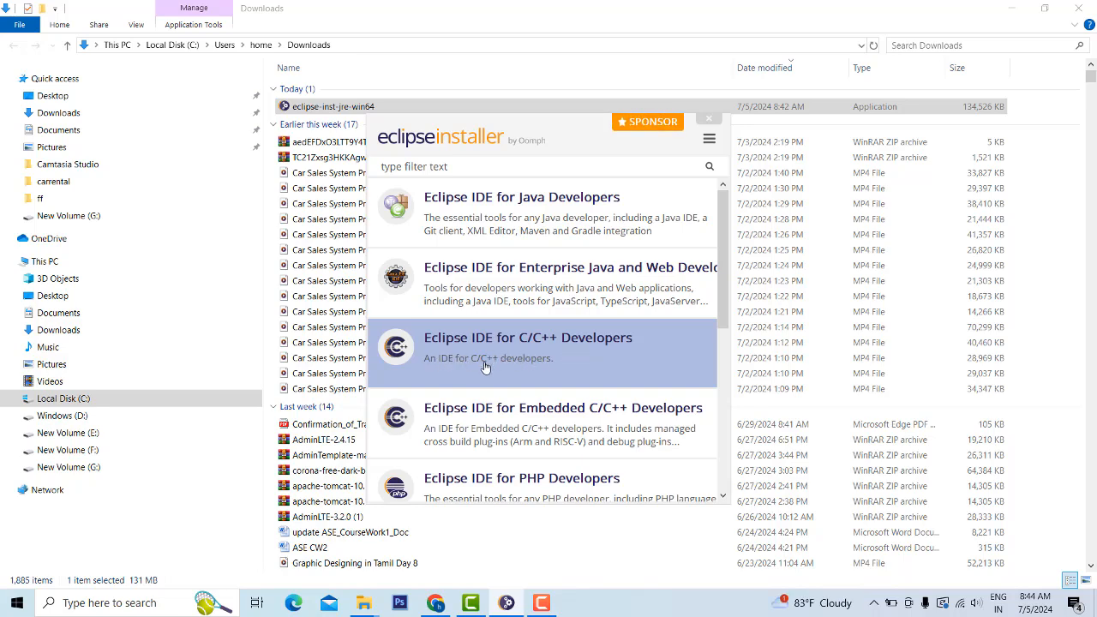
{"action": "scroll", "coordinate": [574, 355], "scroll_direction": "down", "scroll_amount": 2}
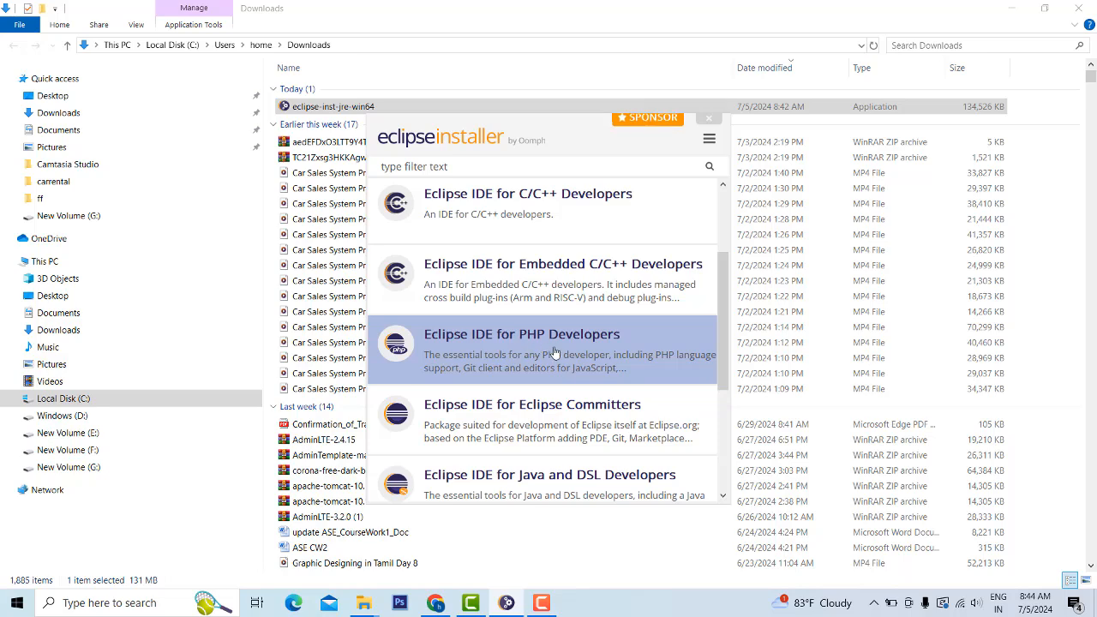
{"action": "scroll", "coordinate": [554, 351], "scroll_direction": "down", "scroll_amount": 2}
{"action": "scroll", "coordinate": [565, 321], "scroll_direction": "down", "scroll_amount": 2}
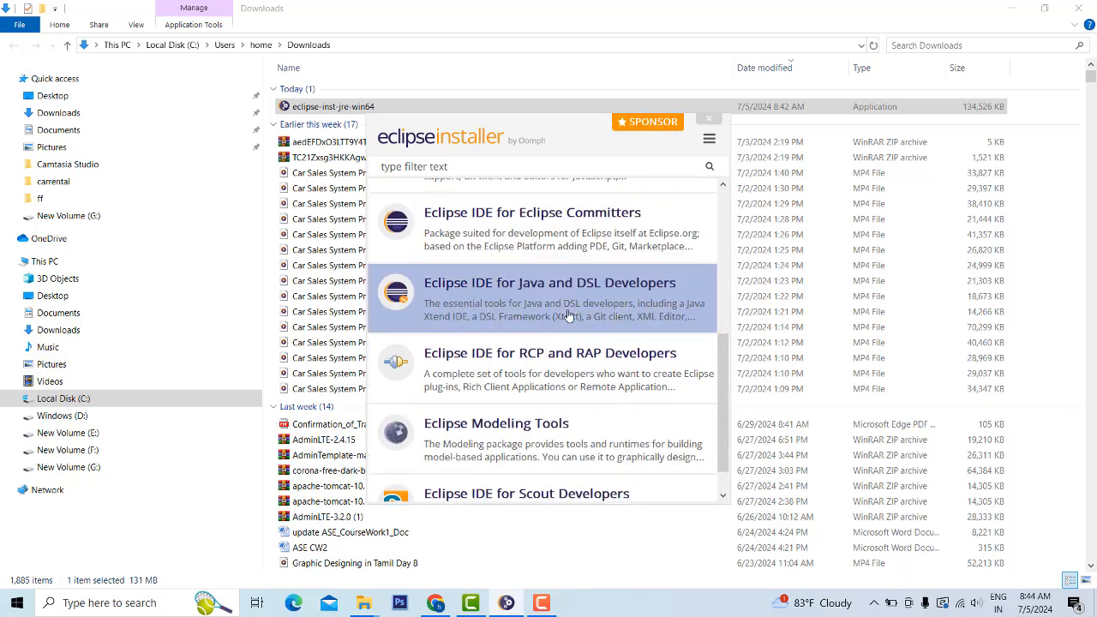
{"action": "scroll", "coordinate": [562, 437], "scroll_direction": "up", "scroll_amount": 5}
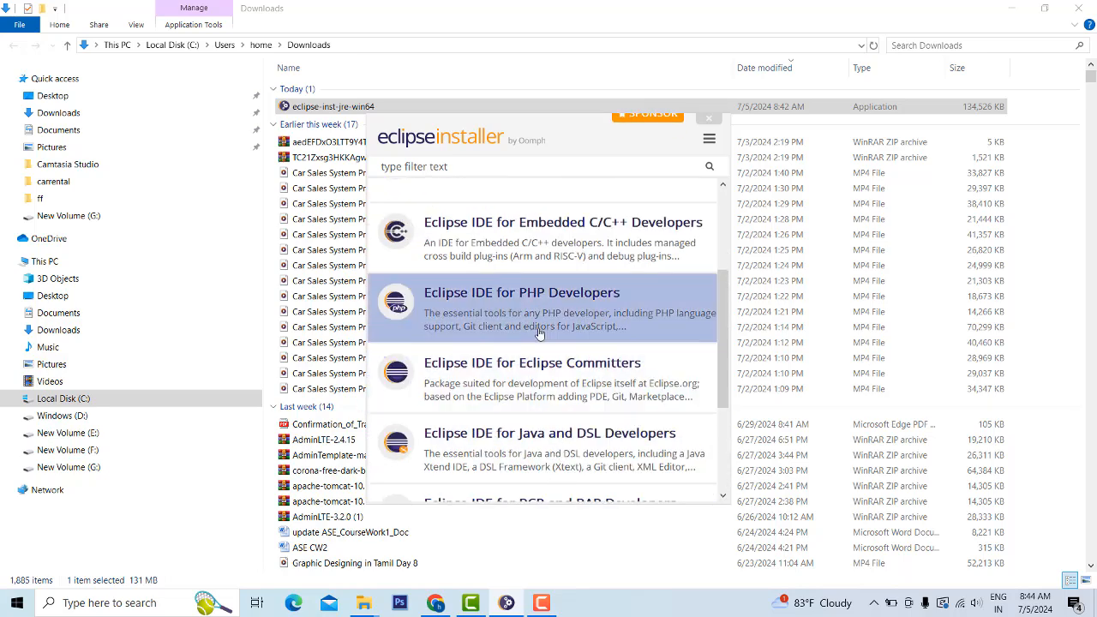
{"action": "scroll", "coordinate": [574, 357], "scroll_direction": "up", "scroll_amount": 1}
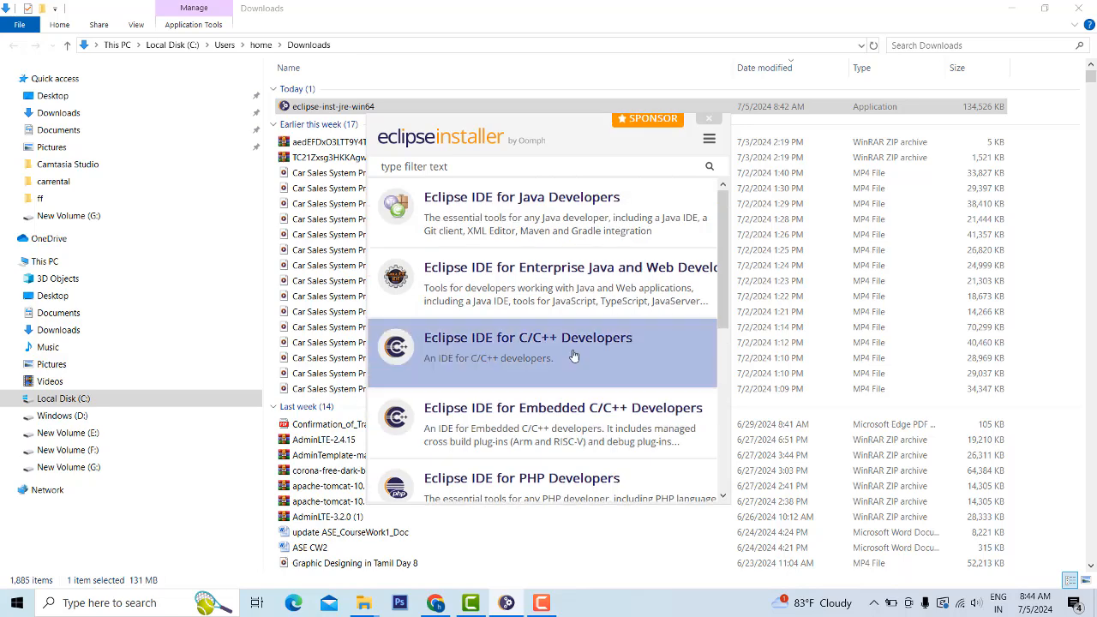
{"action": "left_click", "coordinate": [538, 217]}
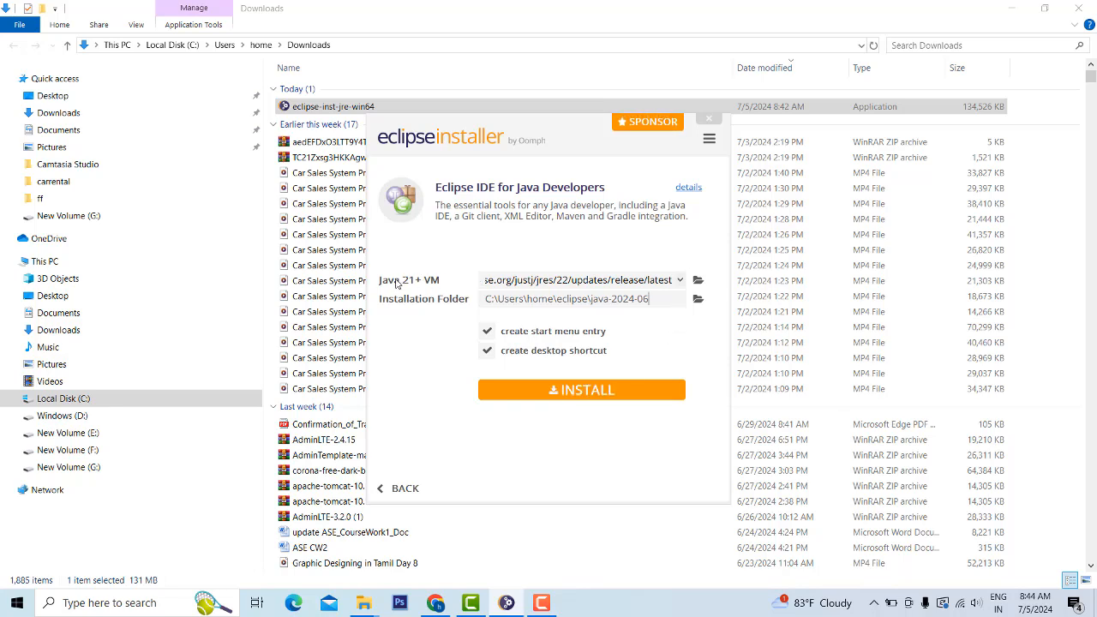
Install the package with the preselected Java 22 VM, default folder and both shortcuts, launch Eclipse and minimise the Downloads window
{"action": "left_click", "coordinate": [679, 280]}
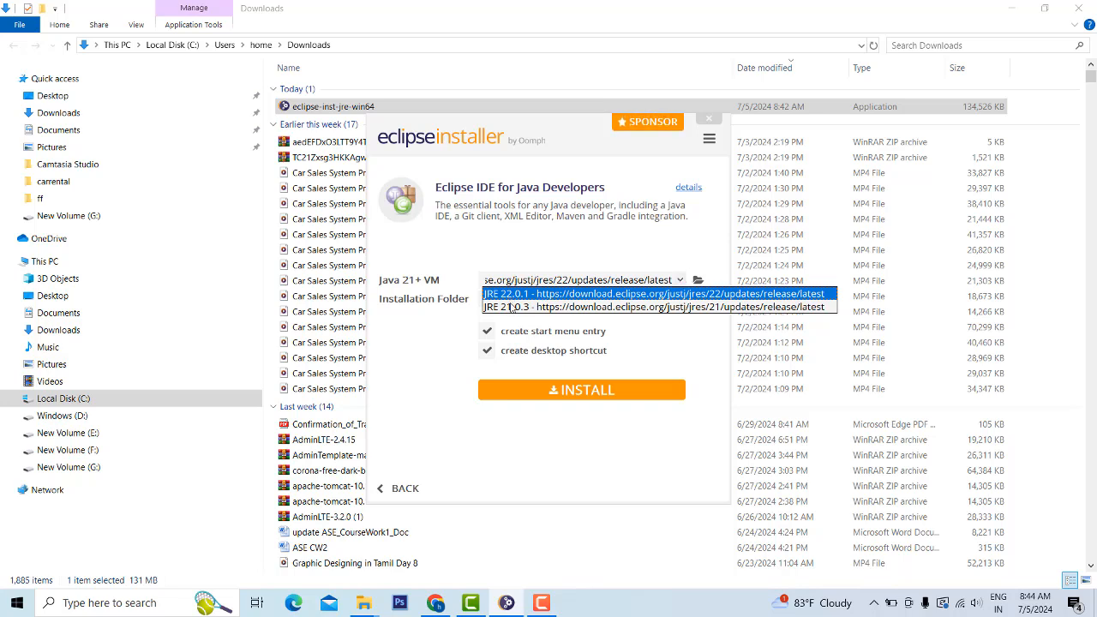
{"action": "left_click", "coordinate": [587, 246]}
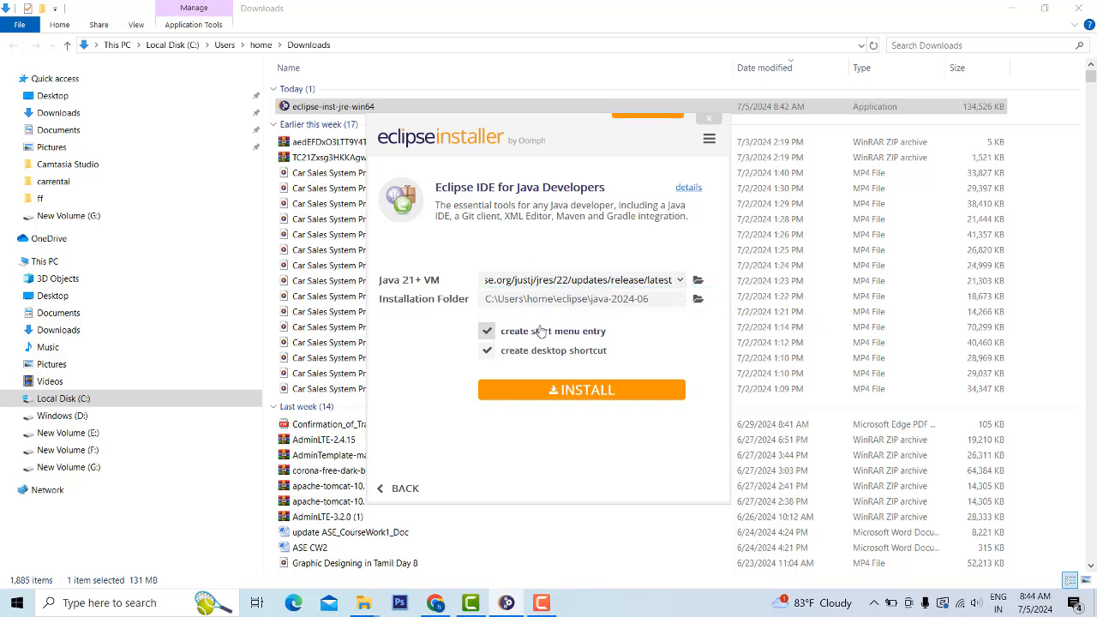
{"action": "left_click", "coordinate": [582, 393]}
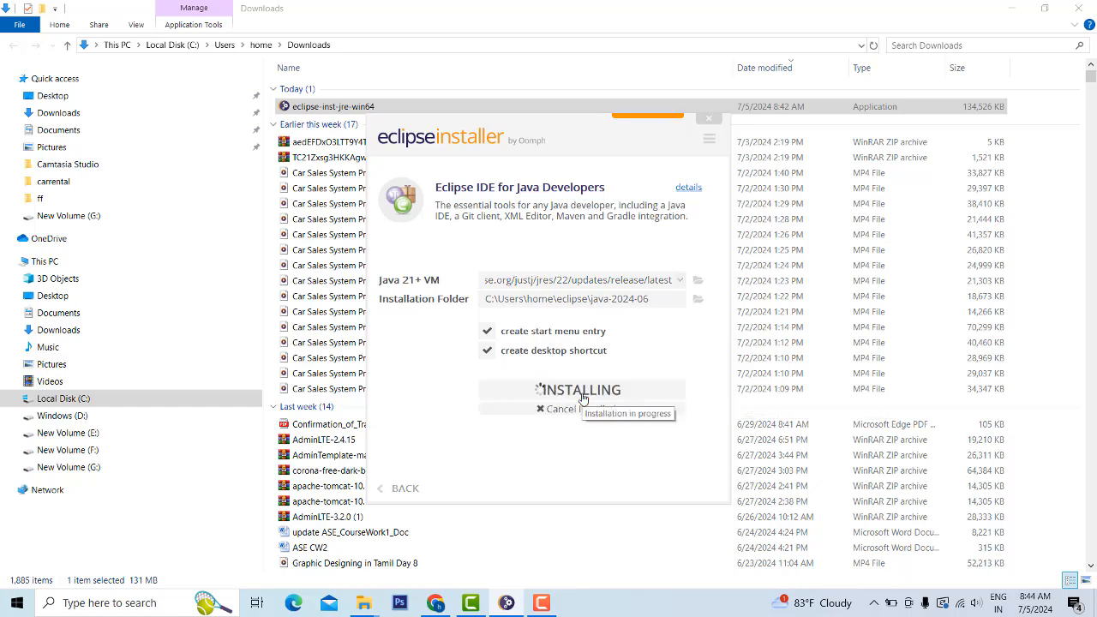
{"action": "left_click", "coordinate": [628, 423]}
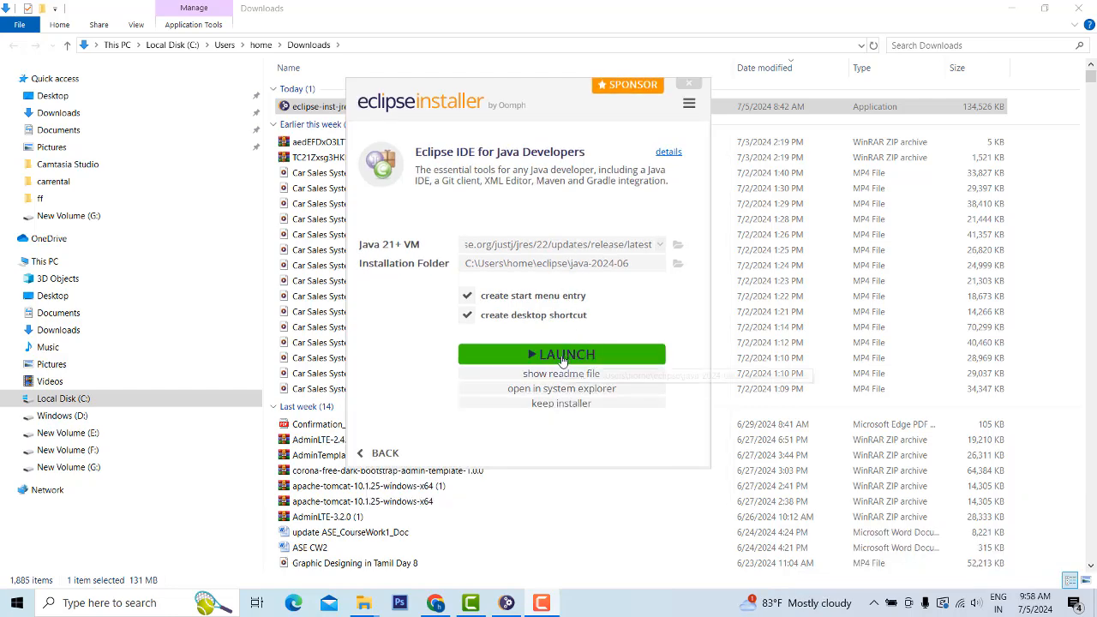
{"action": "left_click", "coordinate": [562, 357]}
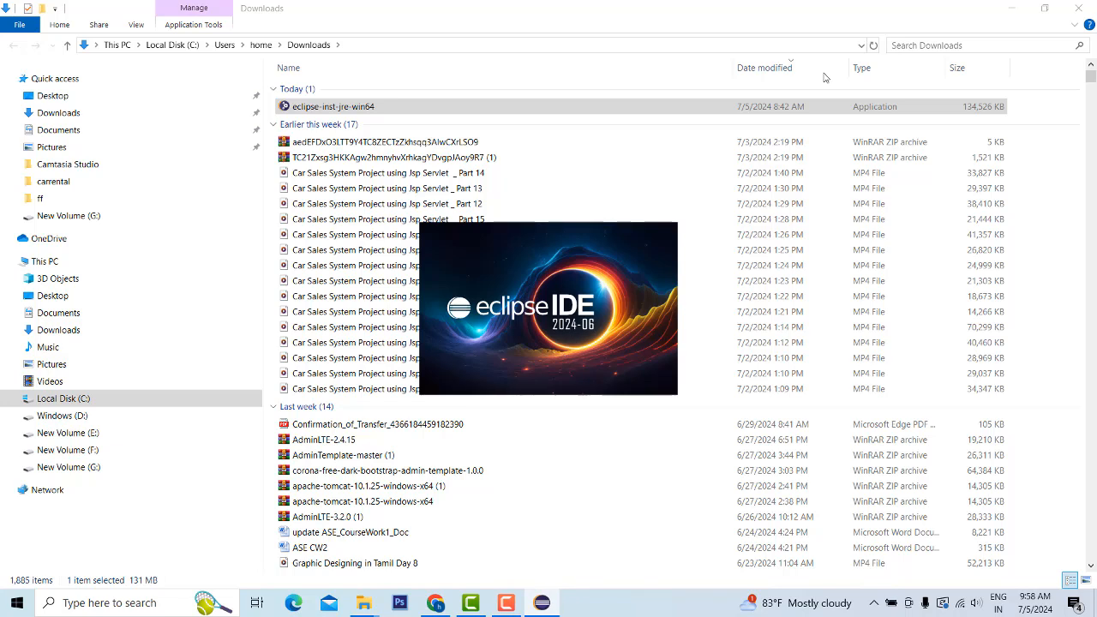
{"action": "left_click", "coordinate": [1016, 8]}
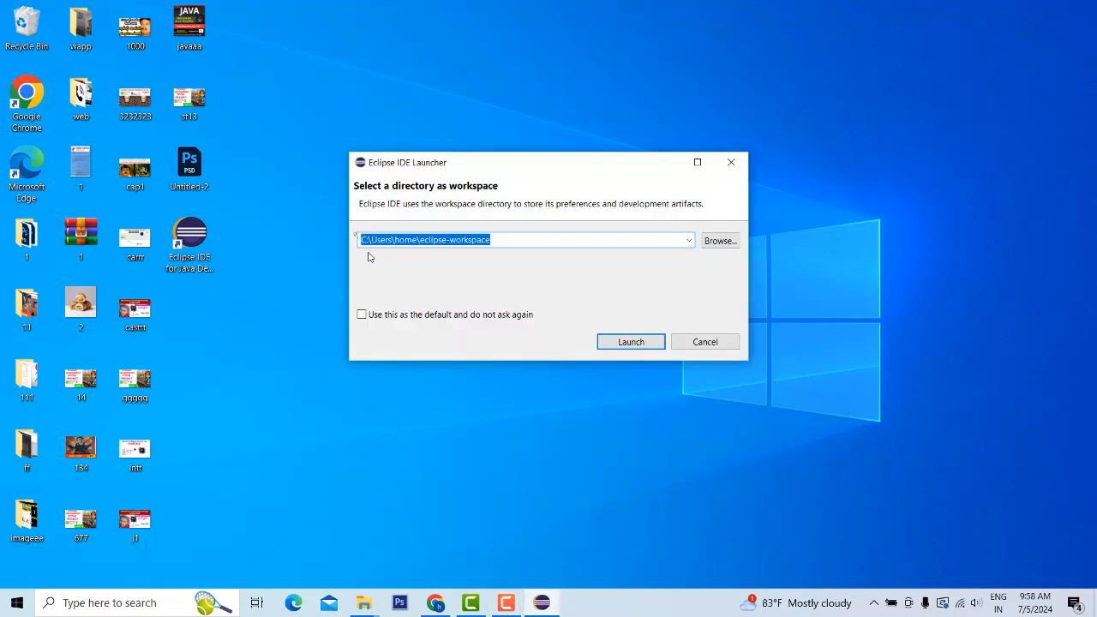
Review the default workspace path in the launcher and browse to New Volume (G:) for the workspace directory instead
{"action": "left_click_drag", "start_coordinate": [506, 240], "coordinate": [350, 228]}
{"action": "left_click", "coordinate": [363, 238]}
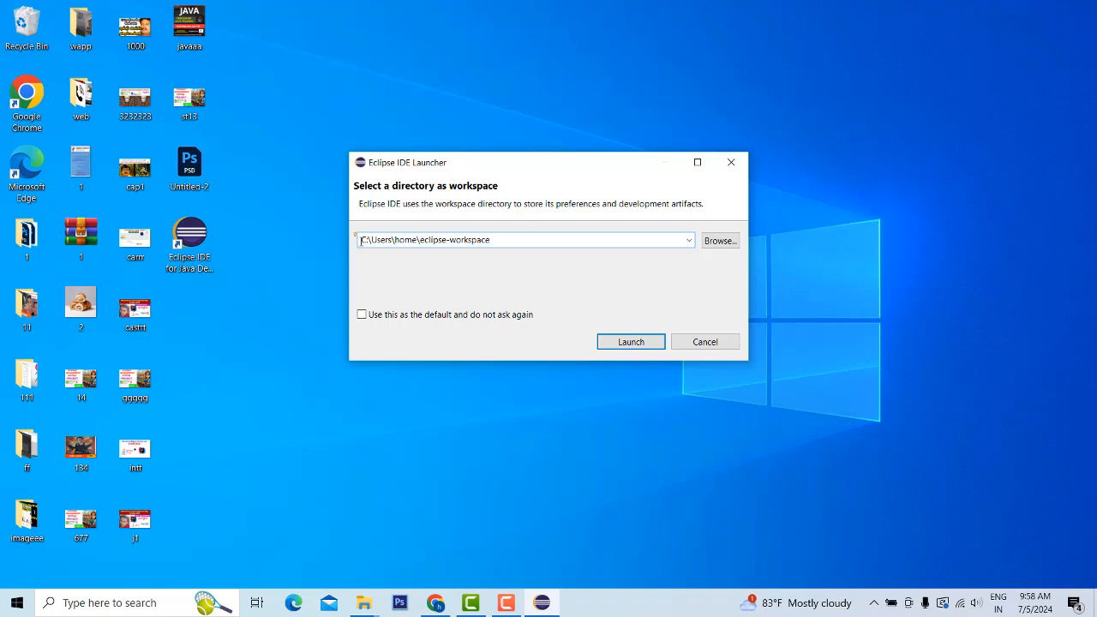
{"action": "left_click_drag", "start_coordinate": [361, 241], "coordinate": [506, 241]}
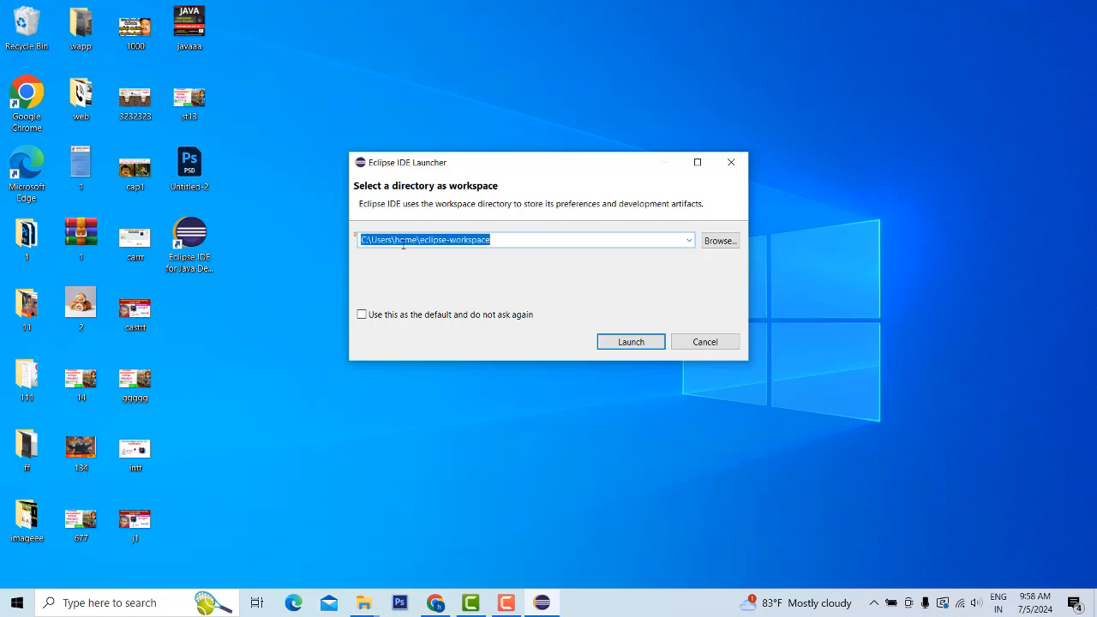
{"action": "left_click", "coordinate": [719, 244]}
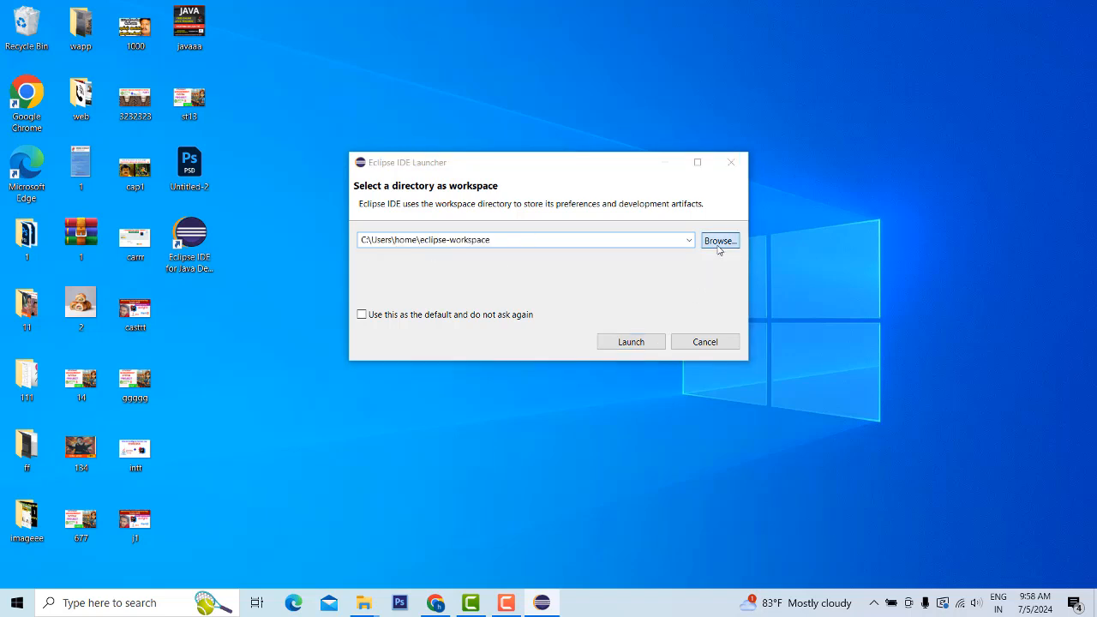
{"action": "scroll", "coordinate": [449, 368], "scroll_direction": "down", "scroll_amount": 5}
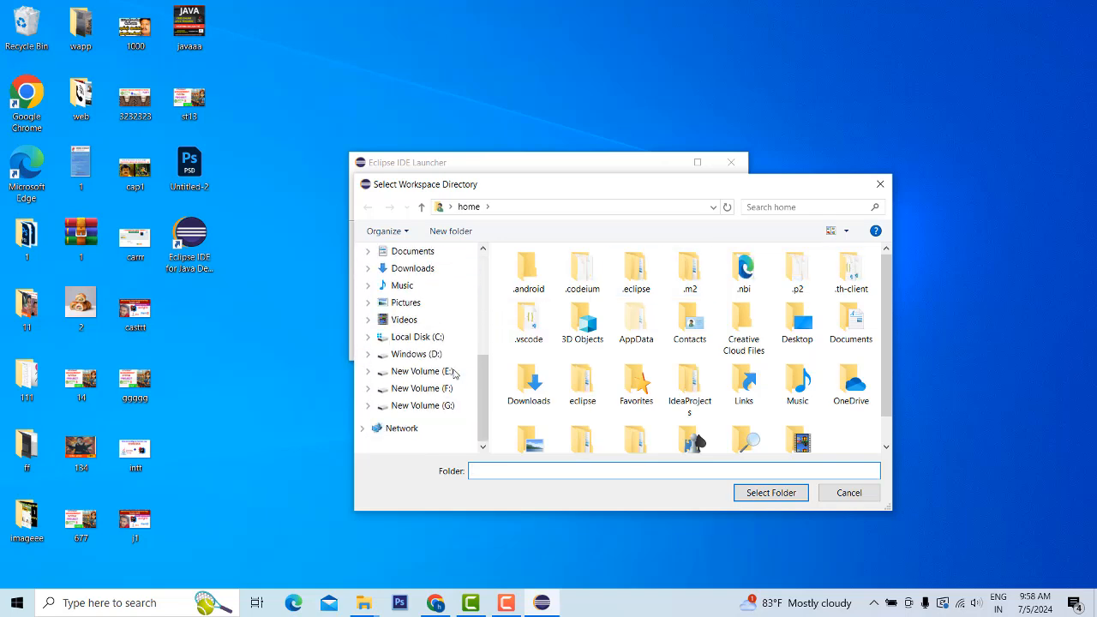
{"action": "left_click_drag", "start_coordinate": [479, 184], "coordinate": [733, 212]}
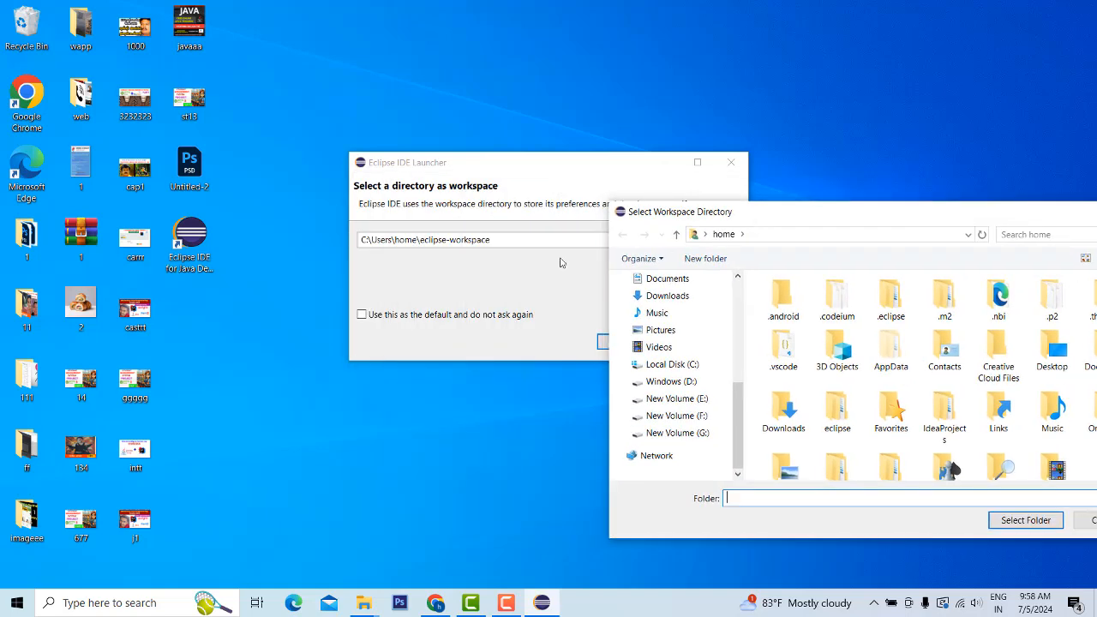
{"action": "left_click", "coordinate": [695, 437]}
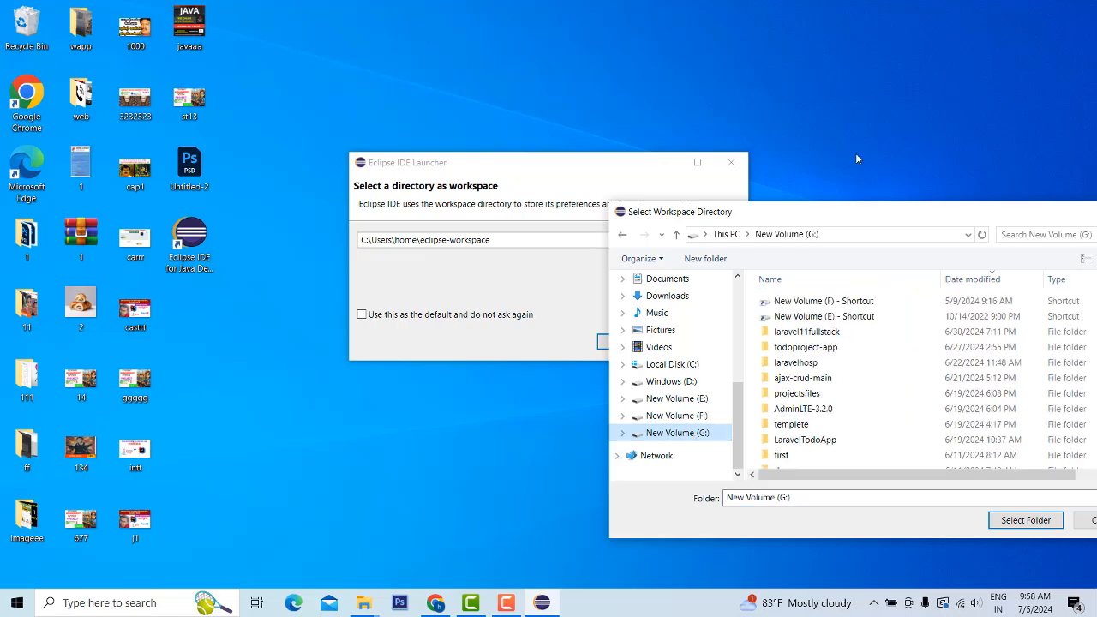
{"action": "left_click_drag", "start_coordinate": [835, 216], "coordinate": [334, 293]}
{"action": "left_click_drag", "start_coordinate": [457, 292], "coordinate": [370, 84]}
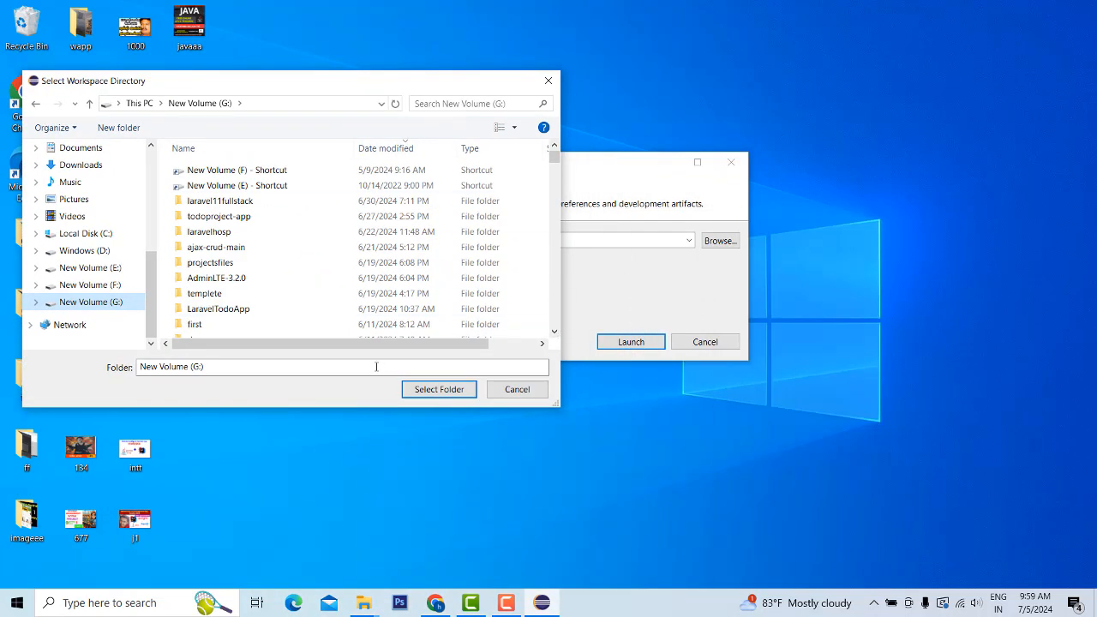
Create a folder named ecp on New Volume (G:), launch Eclipse with it as the workspace and maximise the IDE window
{"action": "scroll", "coordinate": [291, 338], "scroll_direction": "down", "scroll_amount": 1}
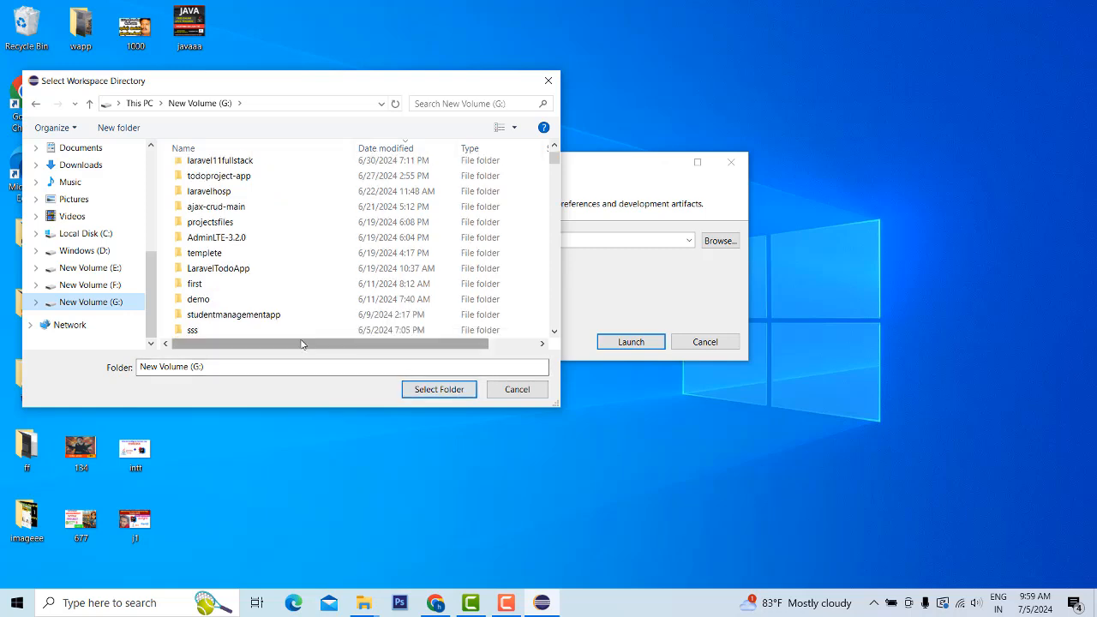
{"action": "right_click", "coordinate": [317, 291]}
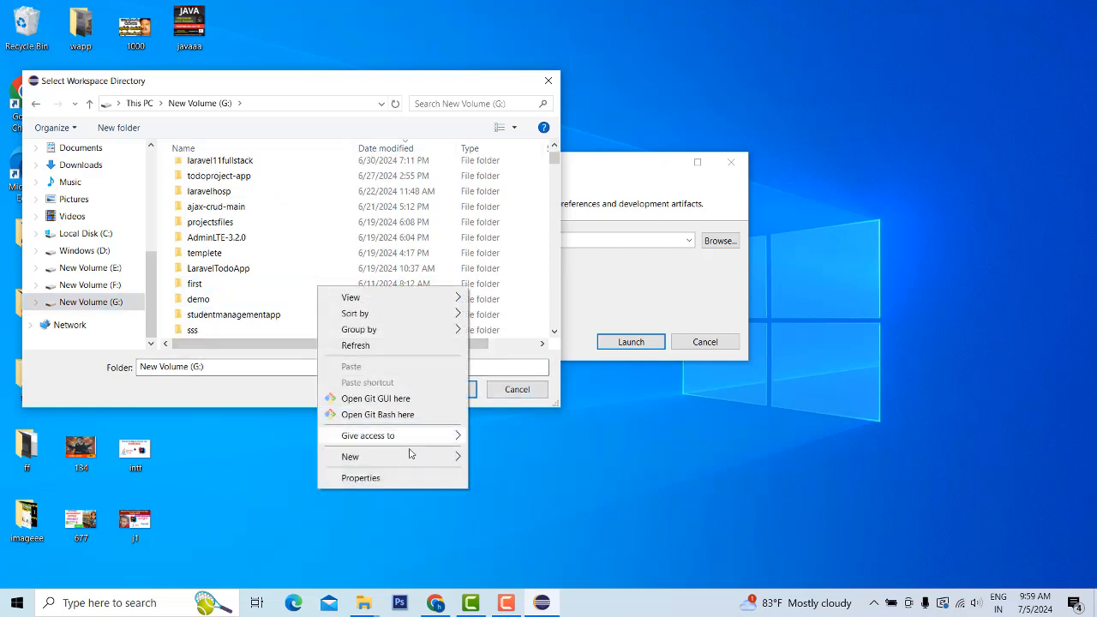
{"action": "mouse_move", "coordinate": [409, 456]}
{"action": "left_click", "coordinate": [555, 307]}
{"action": "type", "text": "ecp"}
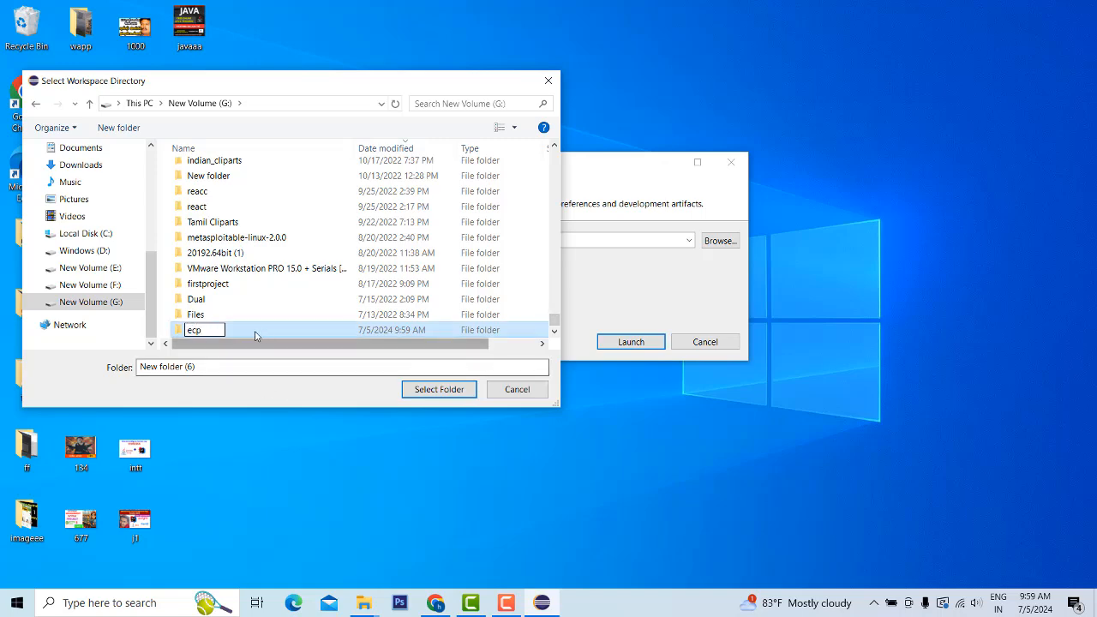
{"action": "key", "text": "Return"}
{"action": "left_click", "coordinate": [438, 390]}
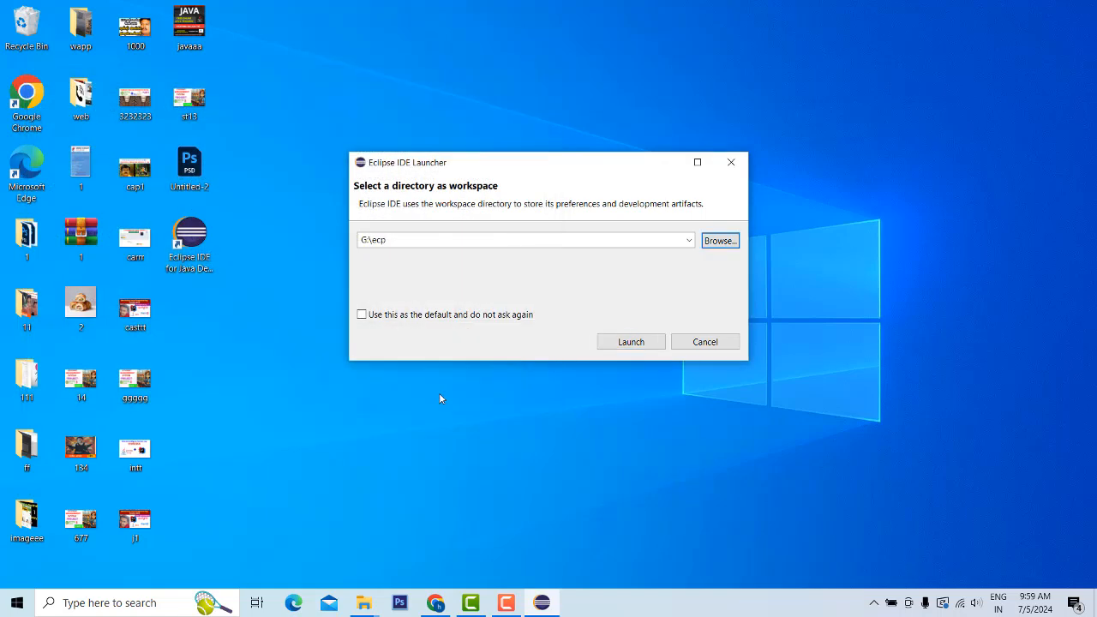
{"action": "left_click", "coordinate": [641, 342]}
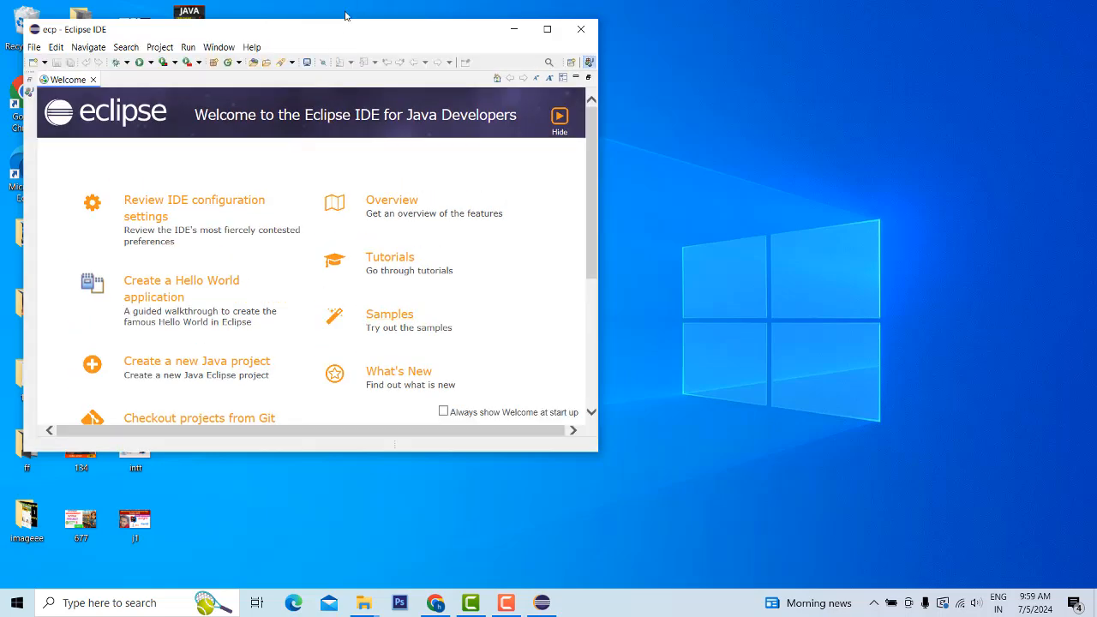
{"action": "double_click", "coordinate": [329, 34]}
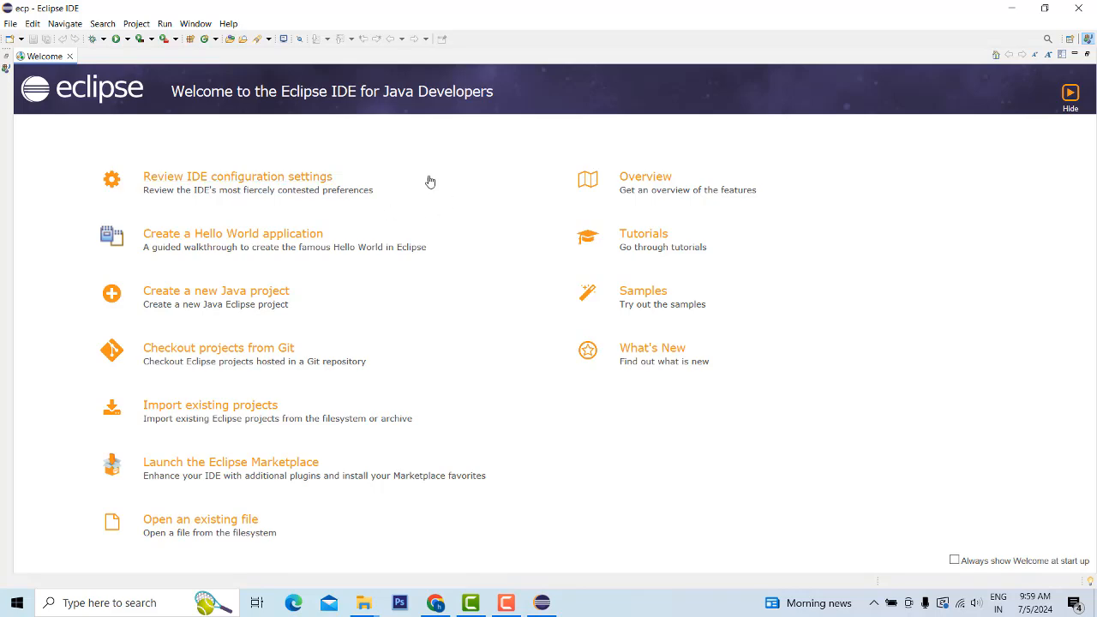
Choose to keep Eclipse IDE scanned by Microsoft Defender, close the Eclipse sponsor page's browser window and dismiss the Defender exclusion check
{"action": "left_click", "coordinate": [10, 23]}
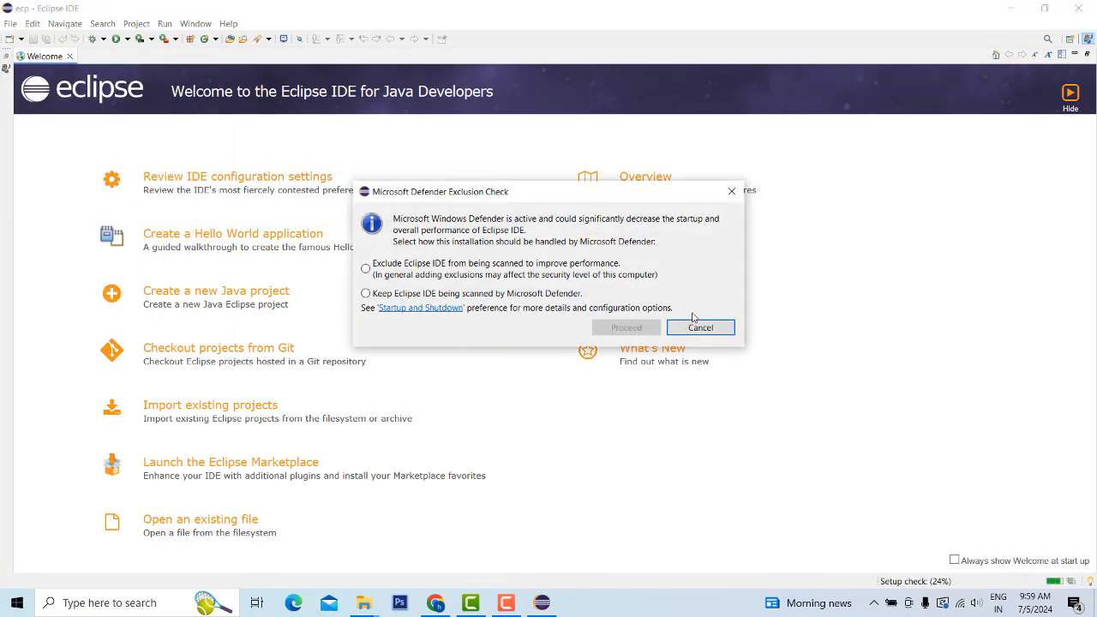
{"action": "left_click", "coordinate": [366, 294]}
{"action": "left_click", "coordinate": [642, 329]}
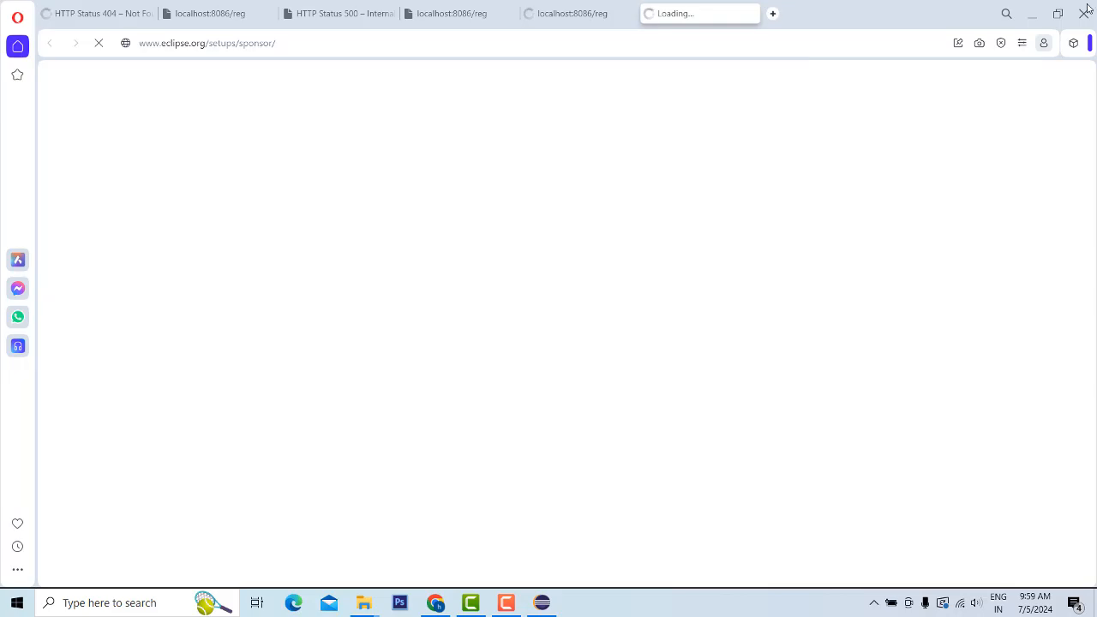
{"action": "left_click", "coordinate": [1084, 13]}
{"action": "left_click", "coordinate": [627, 345]}
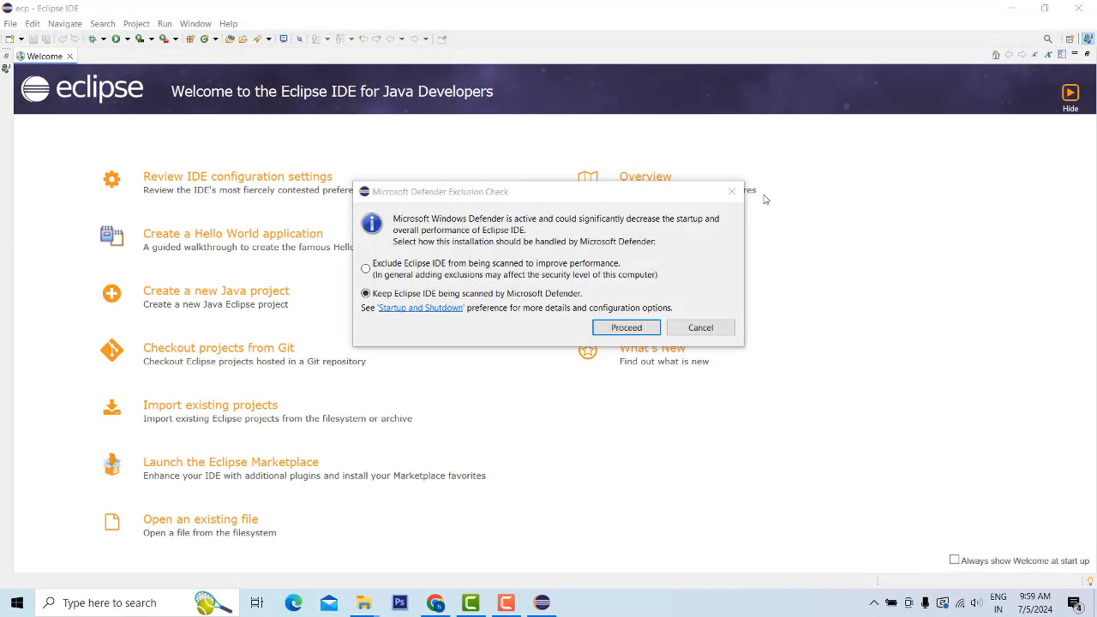
{"action": "left_click", "coordinate": [699, 328]}
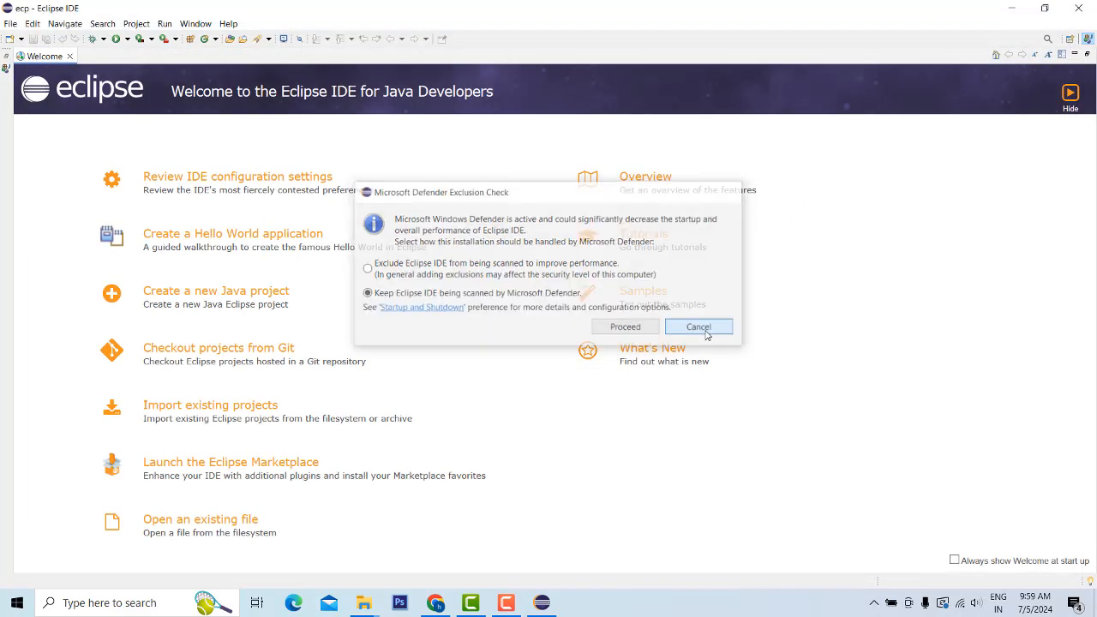
Start a new Java project named FirstApp in the default location and set its execution environment JRE to JavaSE-17
{"action": "left_click", "coordinate": [11, 24]}
{"action": "mouse_move", "coordinate": [20, 41]}
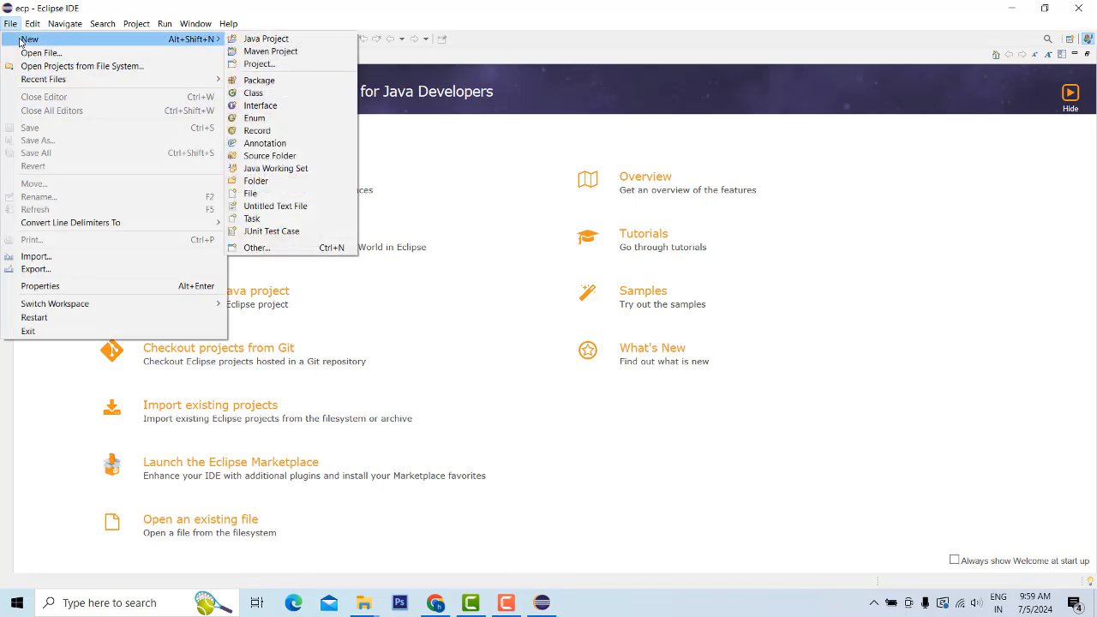
{"action": "left_click", "coordinate": [260, 40]}
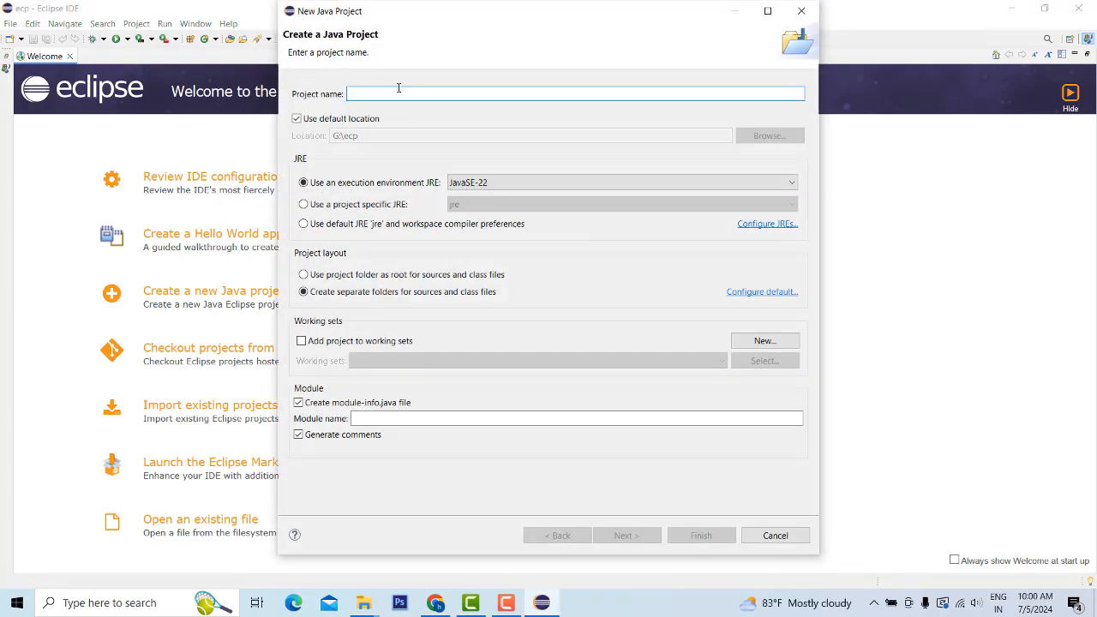
{"action": "left_click", "coordinate": [666, 186]}
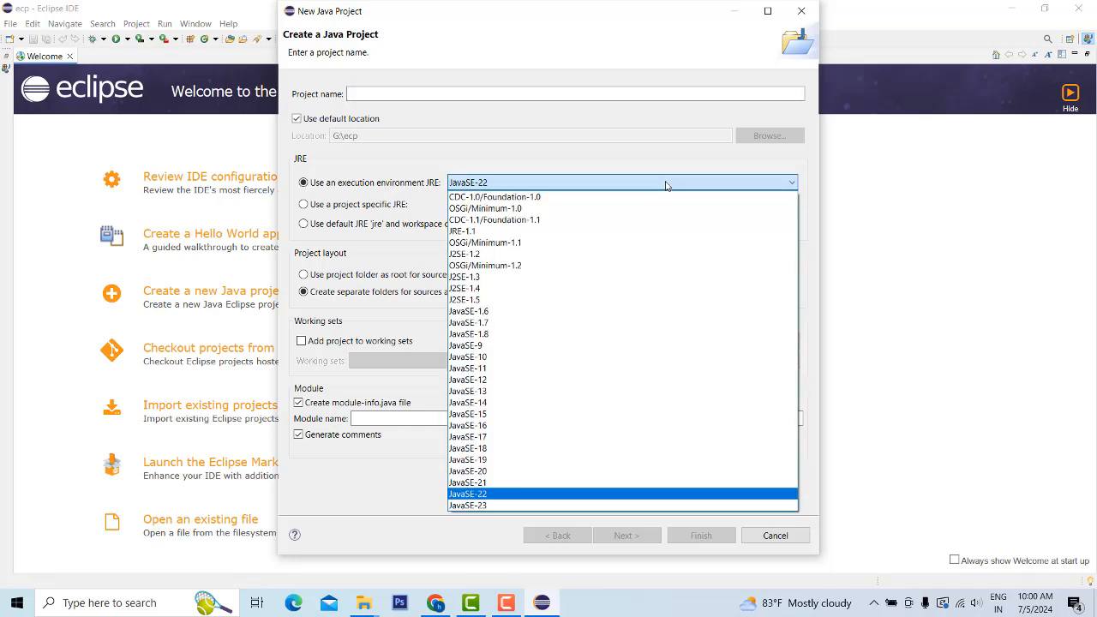
{"action": "left_click", "coordinate": [666, 186]}
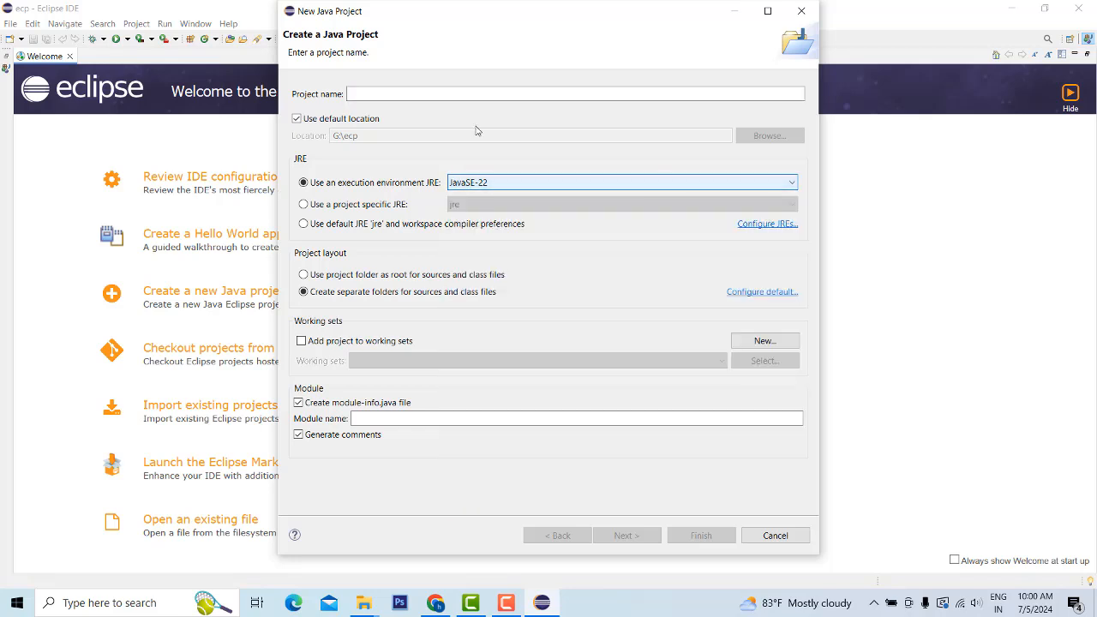
{"action": "left_click", "coordinate": [447, 95]}
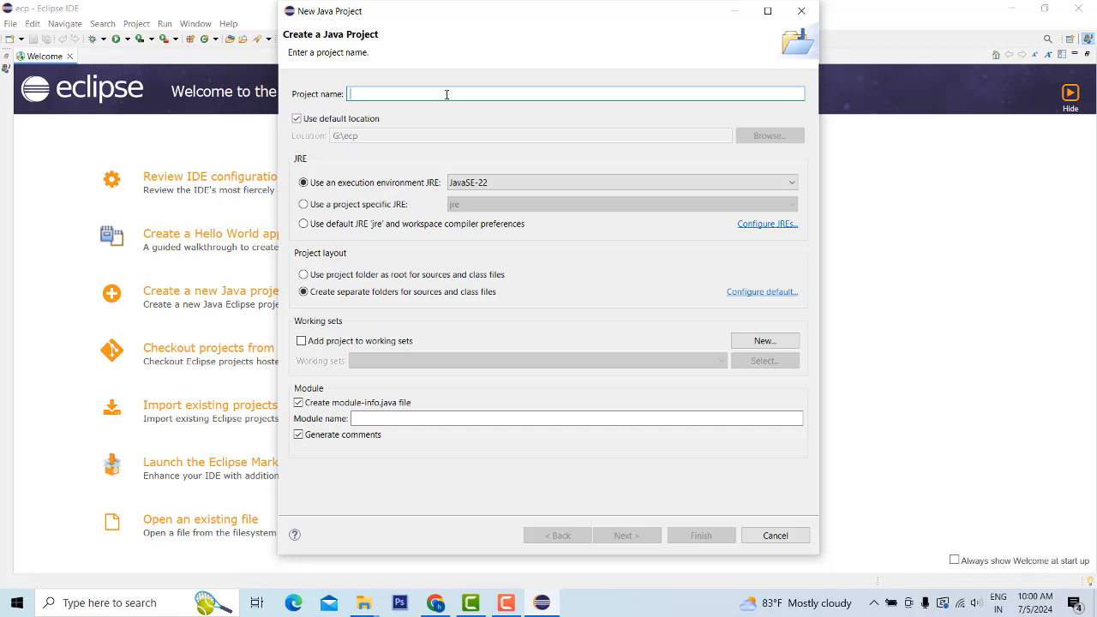
{"action": "type", "text": "F"}
{"action": "key", "text": "BackSpace"}
{"action": "type", "text": "FirstApp"}
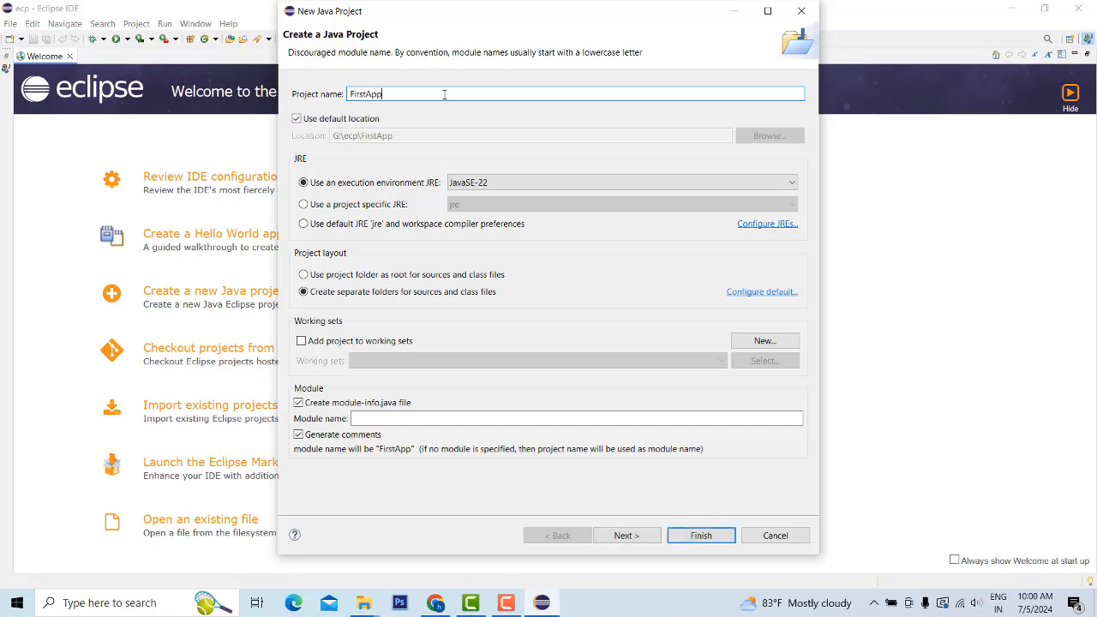
{"action": "left_click", "coordinate": [609, 183]}
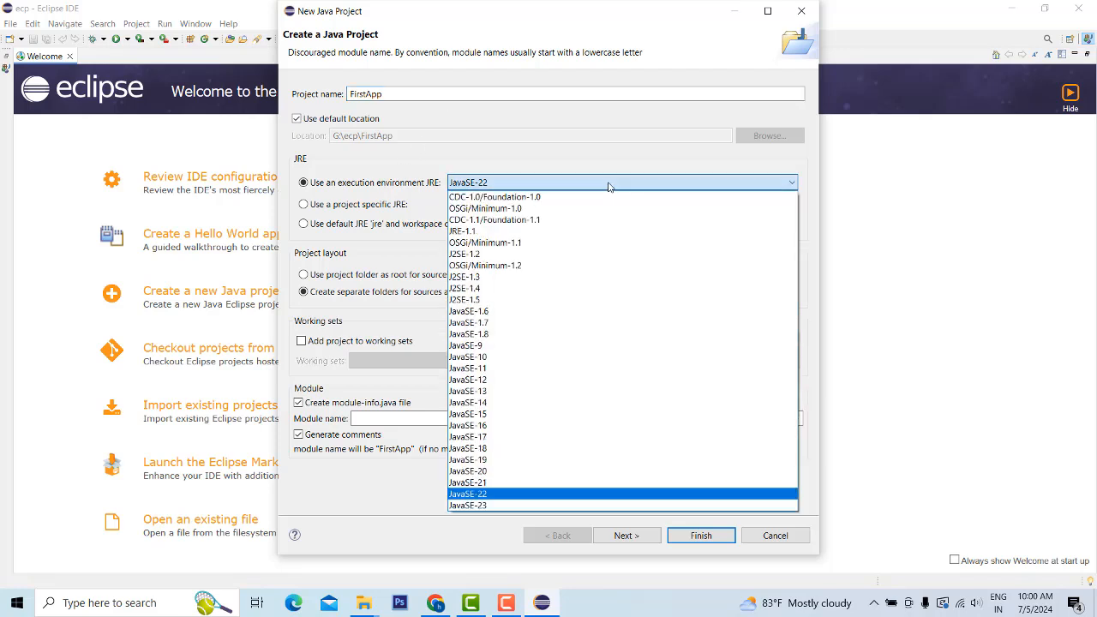
{"action": "left_click", "coordinate": [477, 438]}
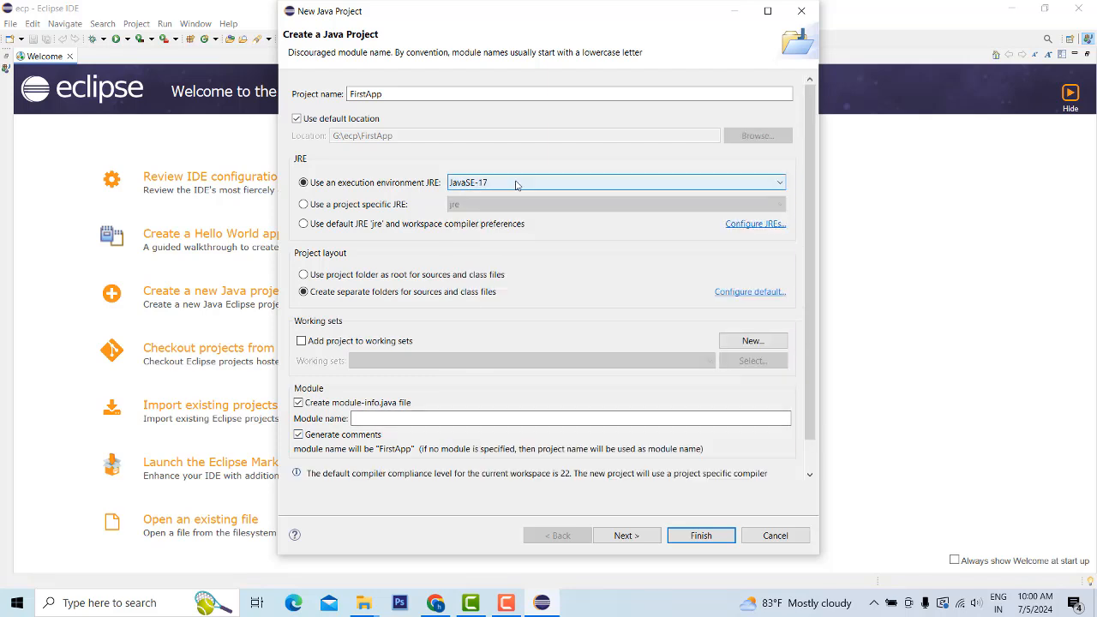
Check the installed Java version in a Command Prompt window and return to the new project dialog
{"action": "right_click", "coordinate": [17, 602]}
{"action": "left_click", "coordinate": [45, 530]}
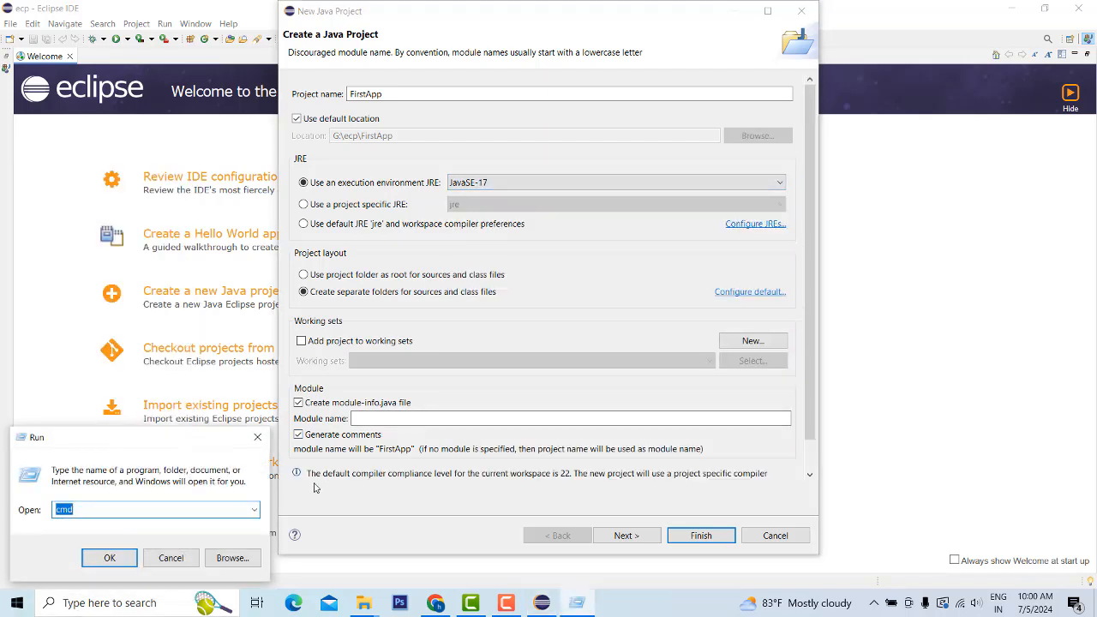
{"action": "key", "text": "Return"}
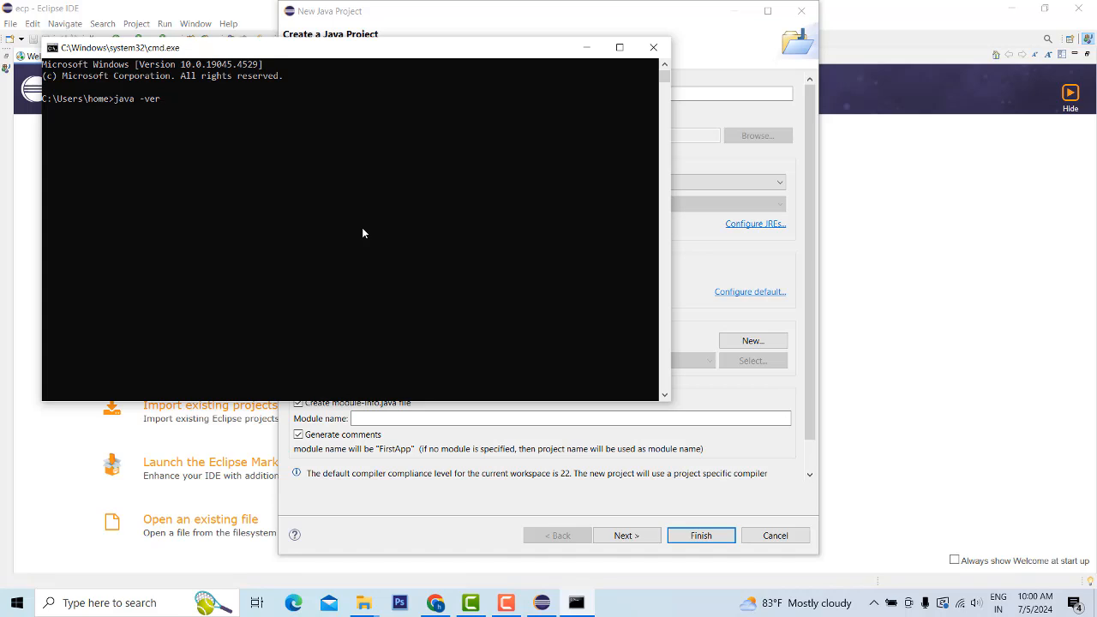
{"action": "key", "text": "Return"}
{"action": "left_click", "coordinate": [818, 145]}
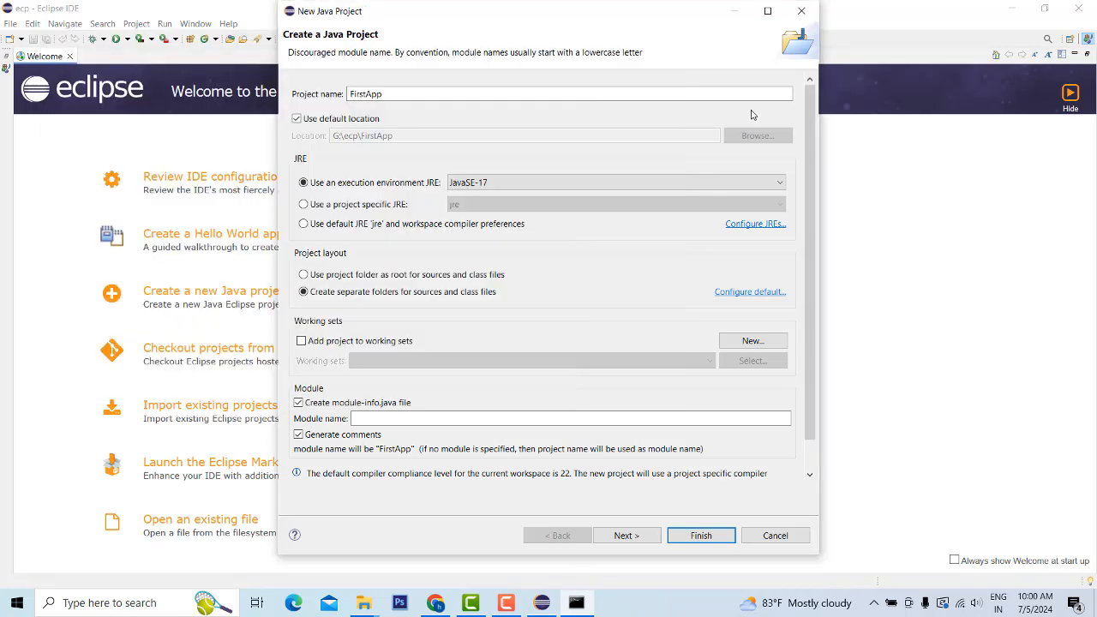
Finish creating the FirstApp project with the default Java build settings and close the Welcome page
{"action": "left_click", "coordinate": [651, 537]}
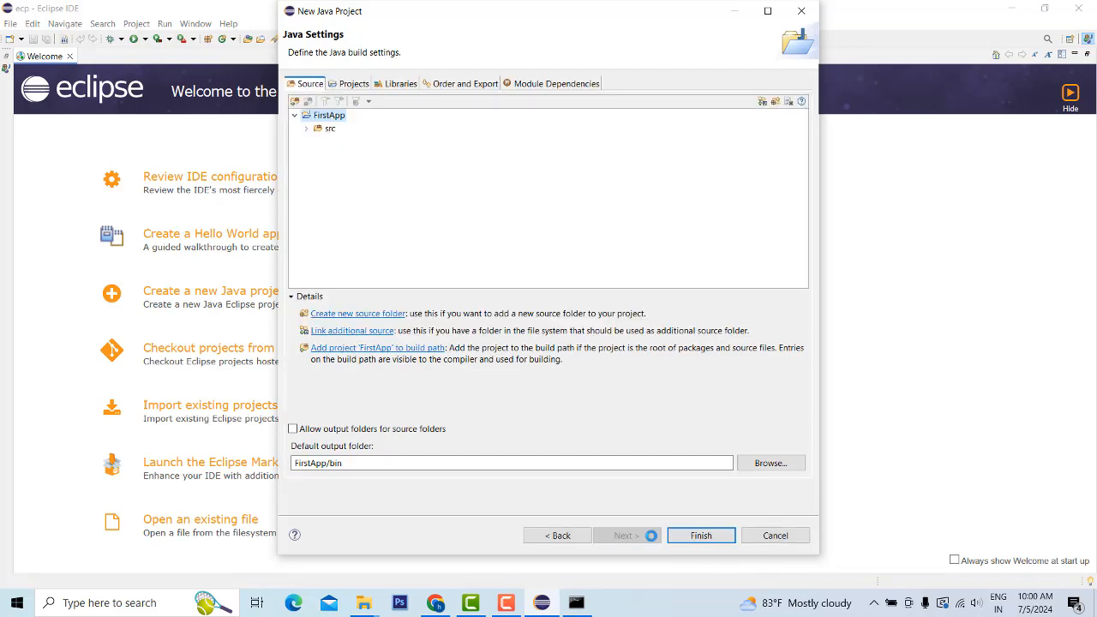
{"action": "left_click", "coordinate": [696, 537]}
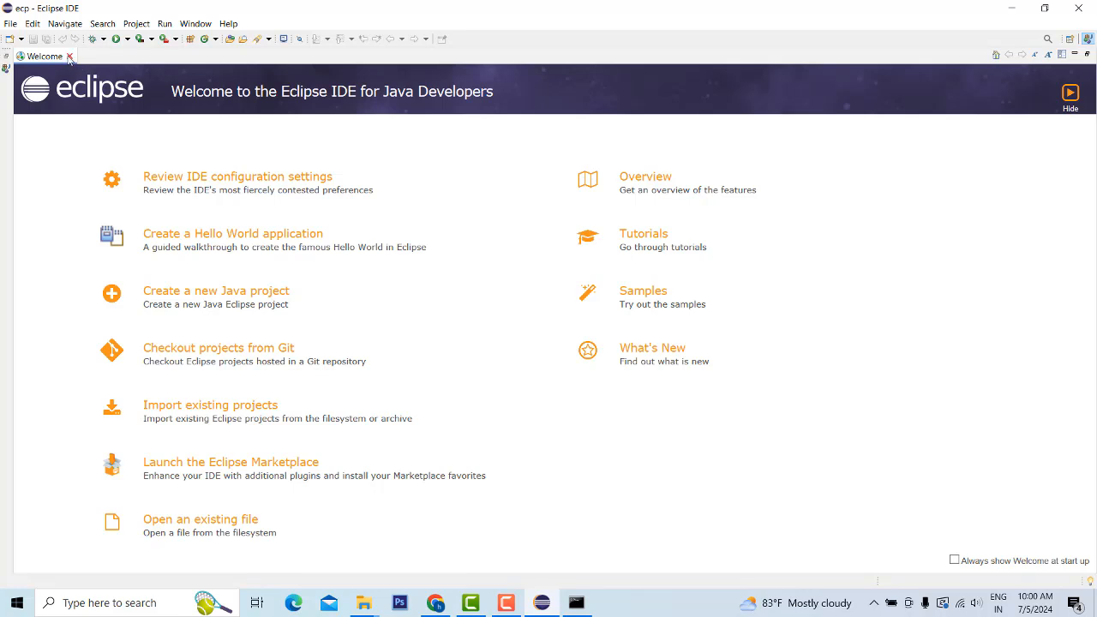
{"action": "left_click", "coordinate": [69, 57]}
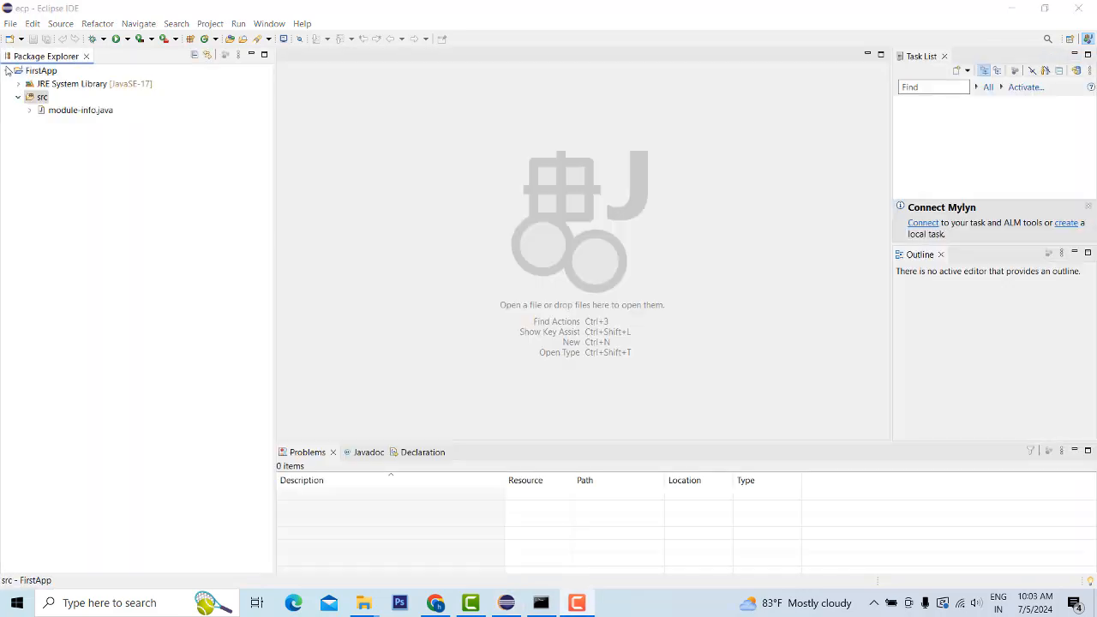
Inspect the FirstApp project's src folder and the contents of module-info.java, and close that file
{"action": "double_click", "coordinate": [41, 71]}
{"action": "double_click", "coordinate": [41, 71]}
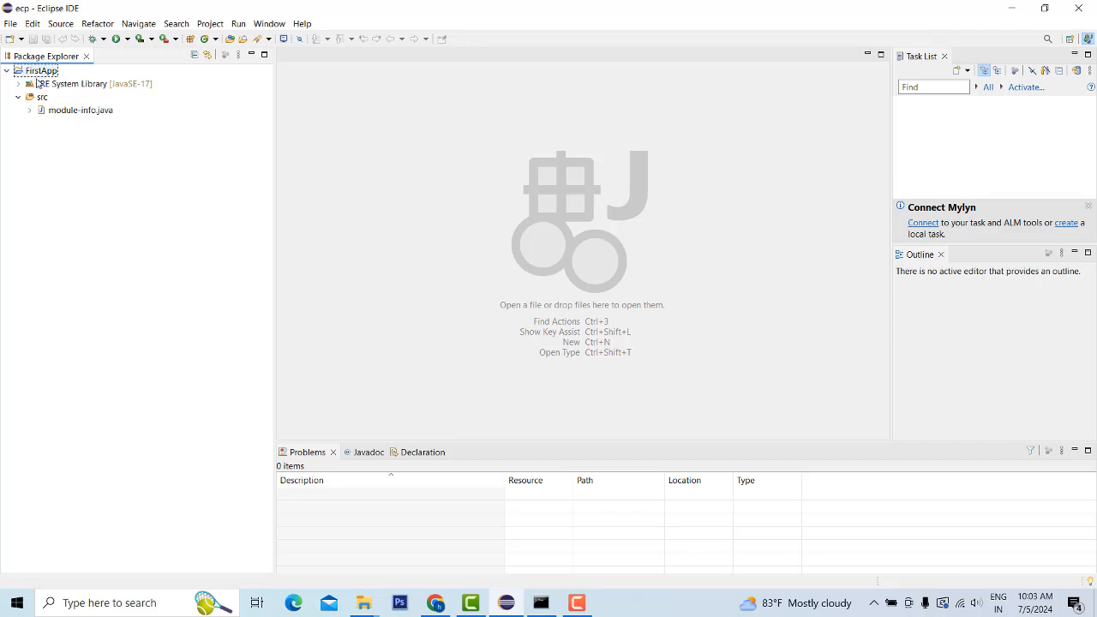
{"action": "left_click", "coordinate": [20, 98]}
{"action": "left_click", "coordinate": [20, 97]}
{"action": "left_click", "coordinate": [72, 110]}
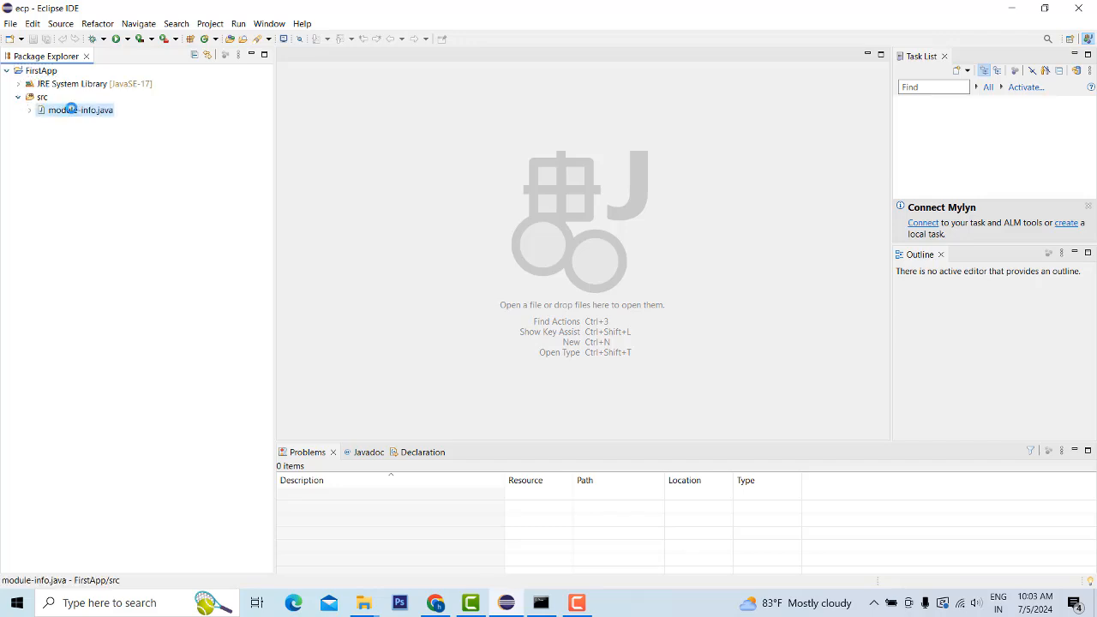
{"action": "double_click", "coordinate": [72, 110]}
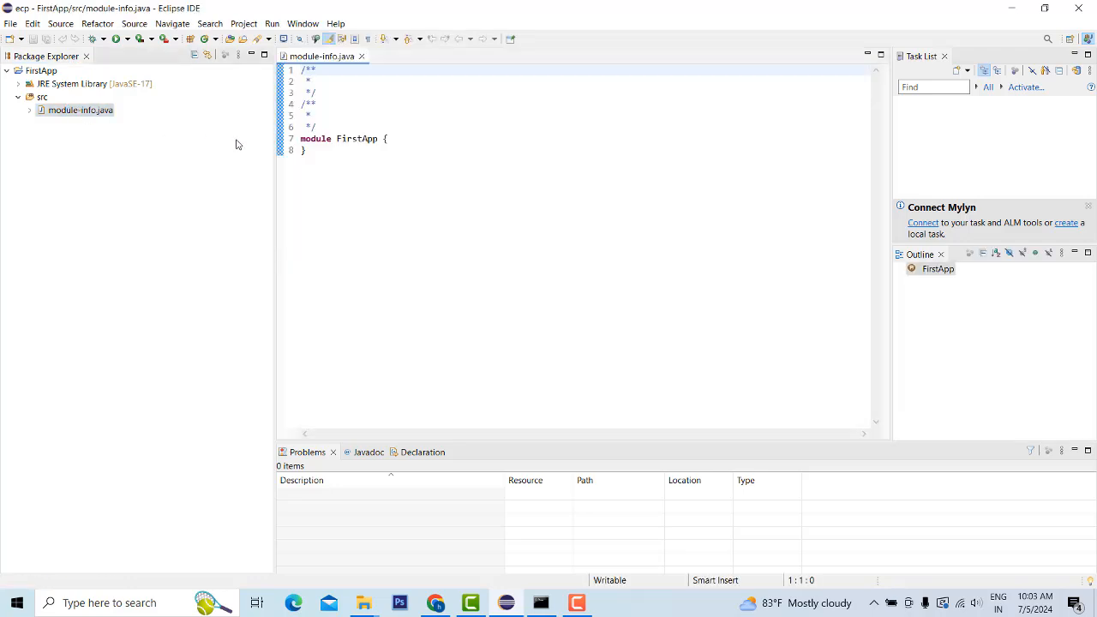
{"action": "left_click", "coordinate": [360, 56]}
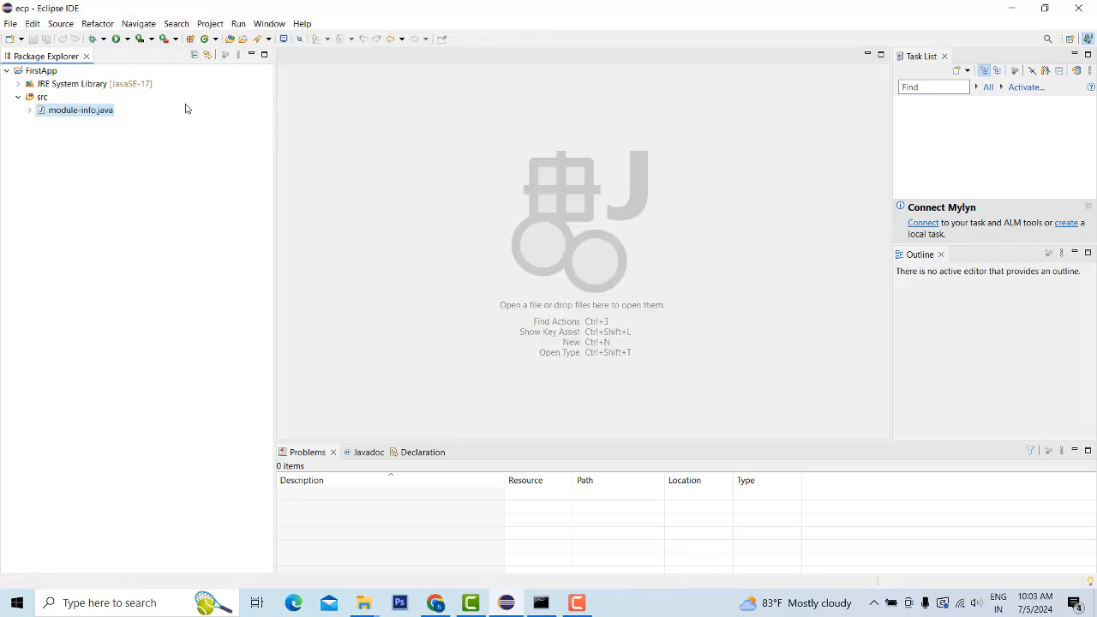
Delete module-info.java from the project's src folder and confirm the deletion
{"action": "right_click", "coordinate": [69, 116]}
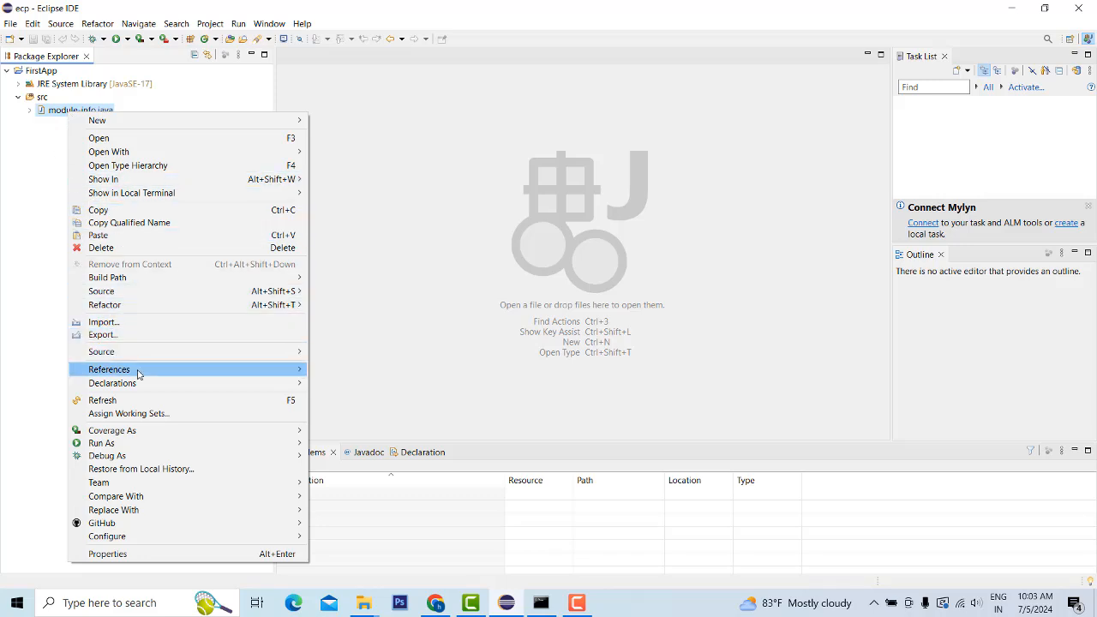
{"action": "mouse_move", "coordinate": [142, 370]}
{"action": "left_click", "coordinate": [231, 248]}
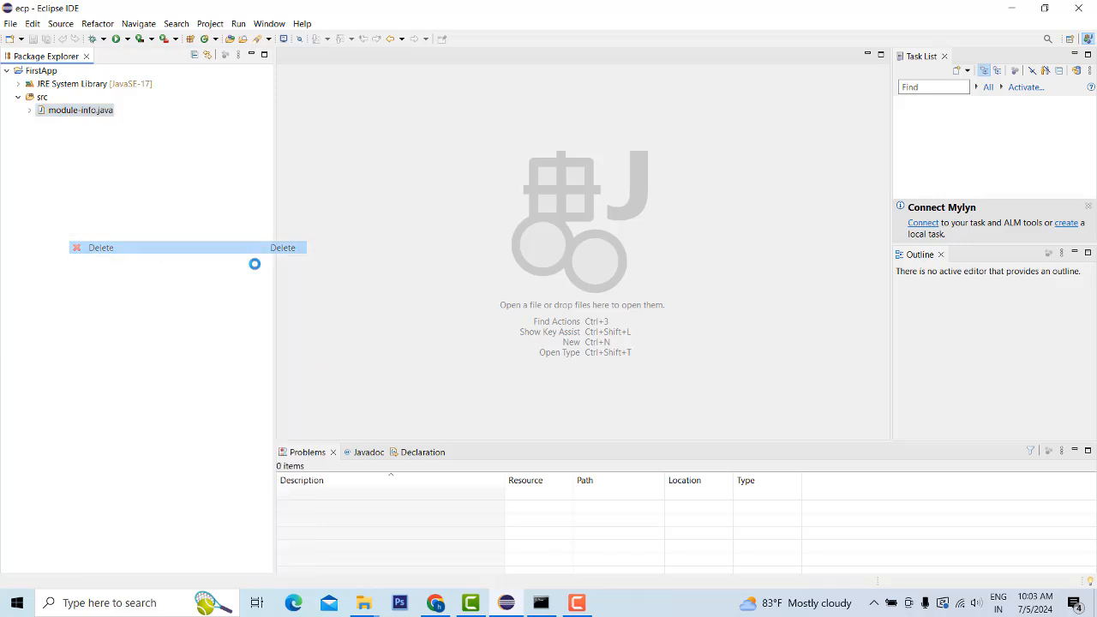
{"action": "left_click", "coordinate": [600, 325]}
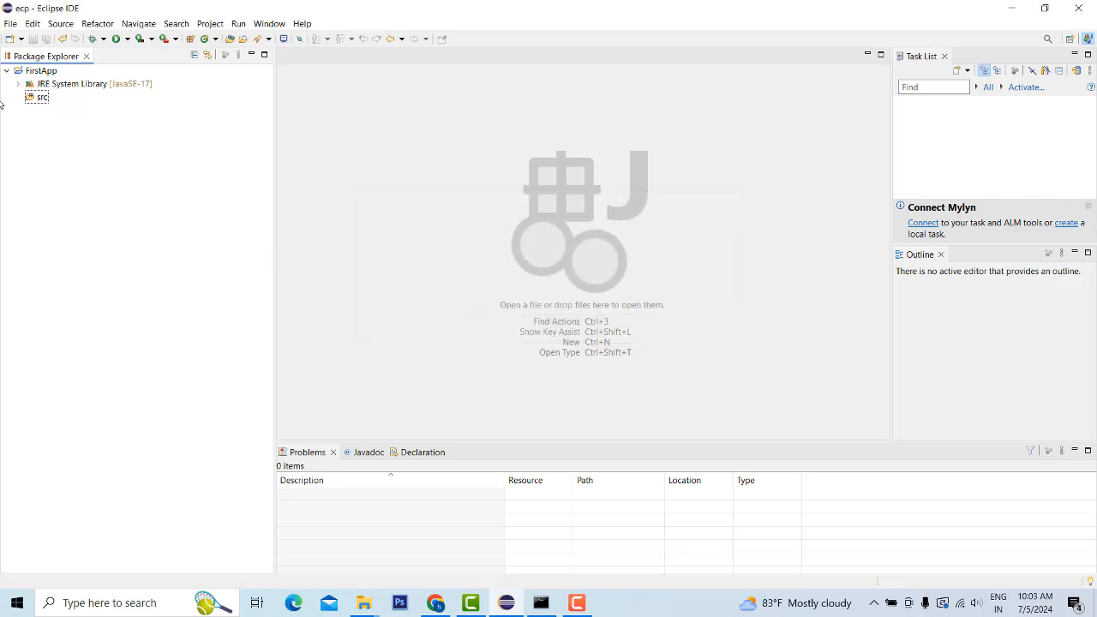
Create a public class named FirstApp in the src folder's default package, with a public static void main(String[] args) stub
{"action": "left_click", "coordinate": [38, 100]}
{"action": "right_click", "coordinate": [38, 100]}
{"action": "mouse_move", "coordinate": [51, 106]}
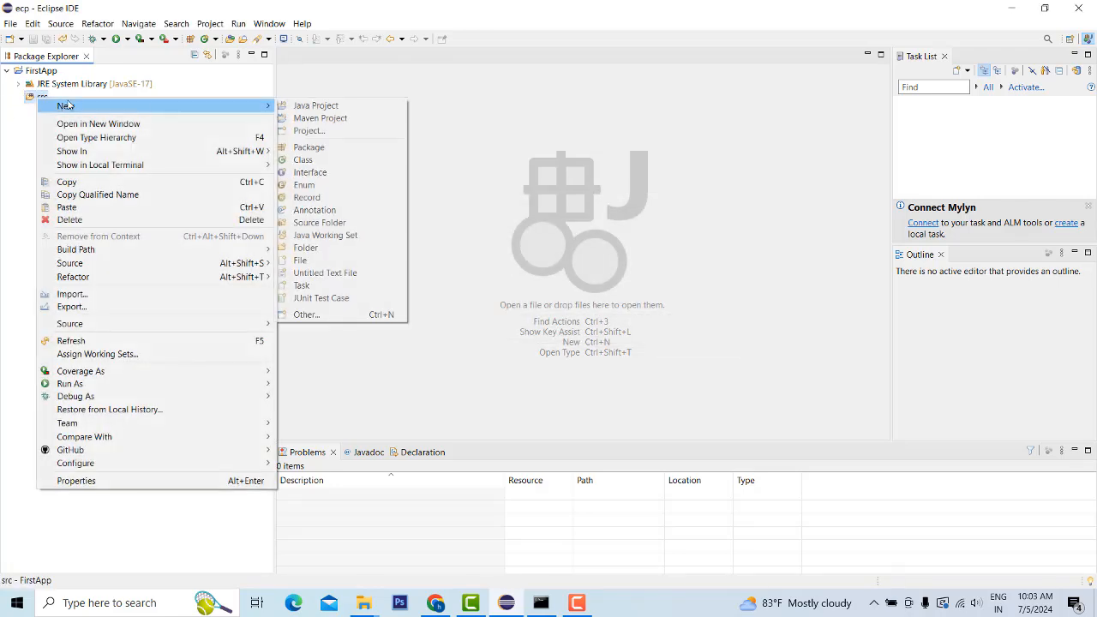
{"action": "left_click", "coordinate": [323, 160]}
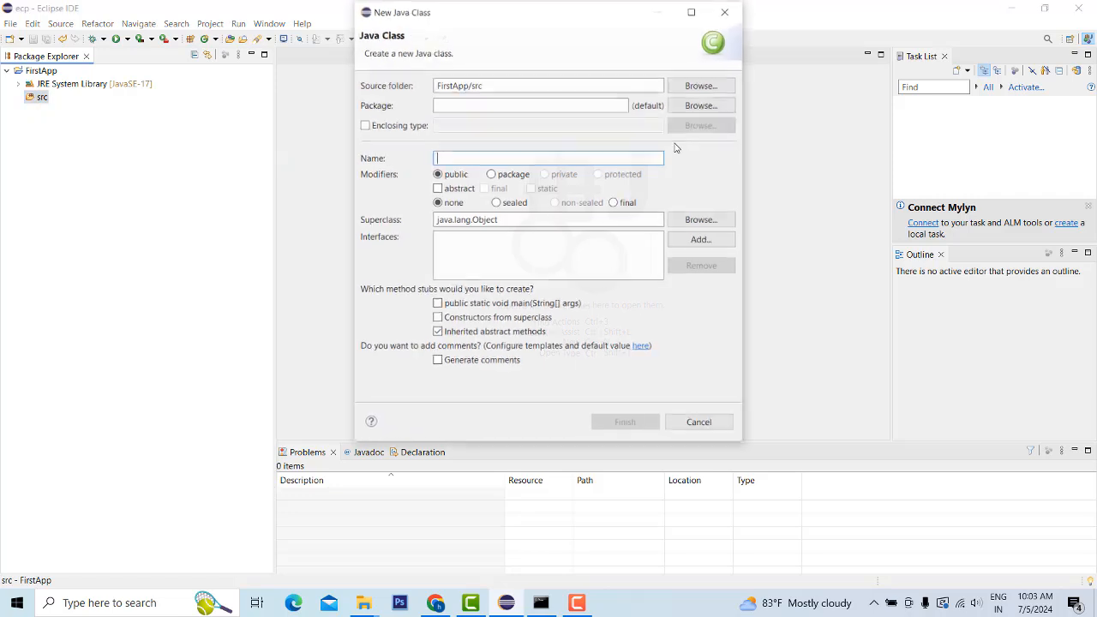
{"action": "type", "text": "Fis"}
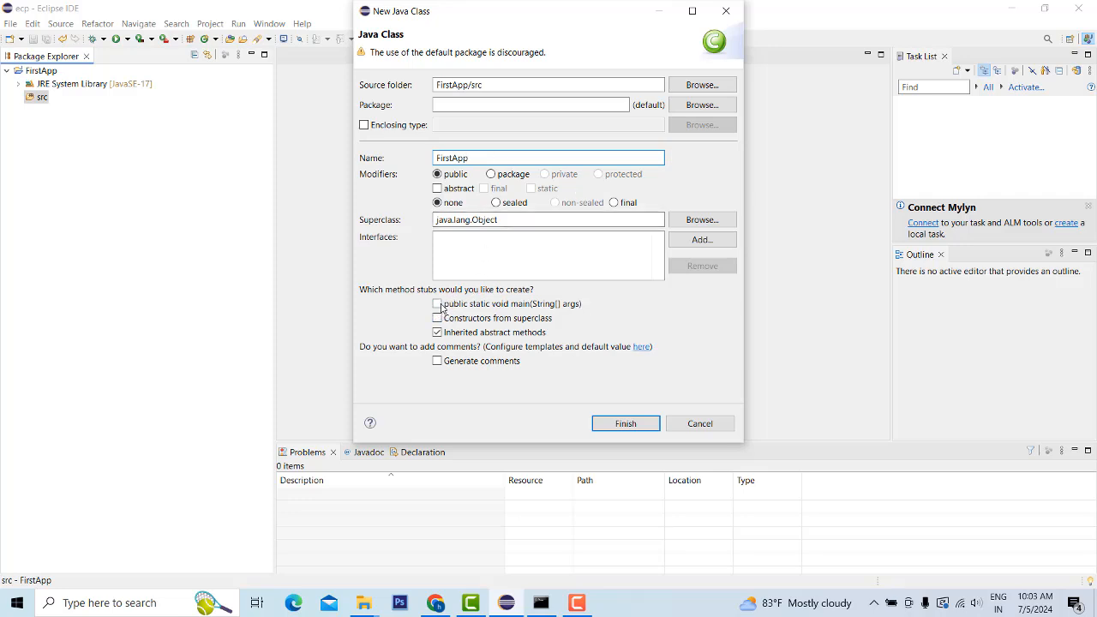
{"action": "left_click", "coordinate": [439, 304]}
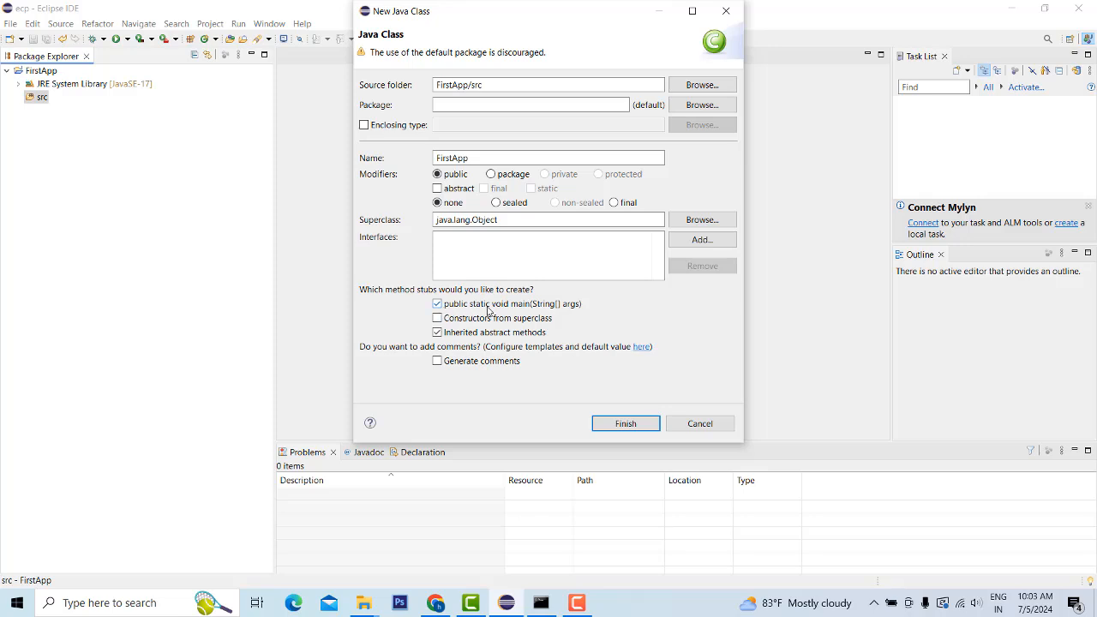
{"action": "left_click", "coordinate": [617, 426]}
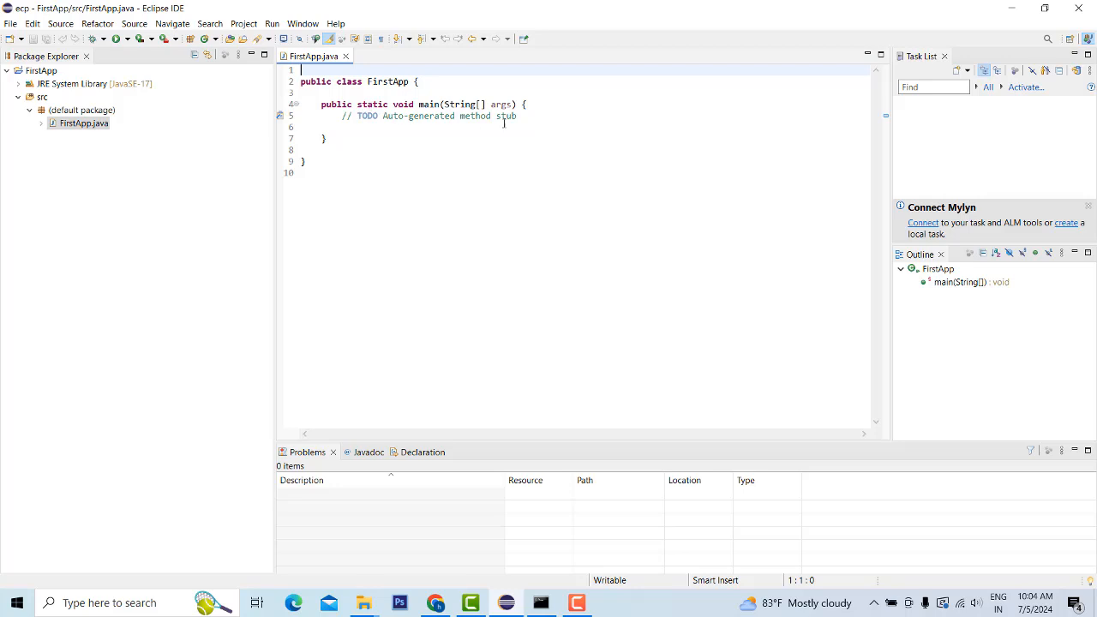
Remove the auto-generated TODO comment from the main method and insert two new lines below the method header
{"action": "left_click_drag", "start_coordinate": [541, 119], "coordinate": [322, 116]}
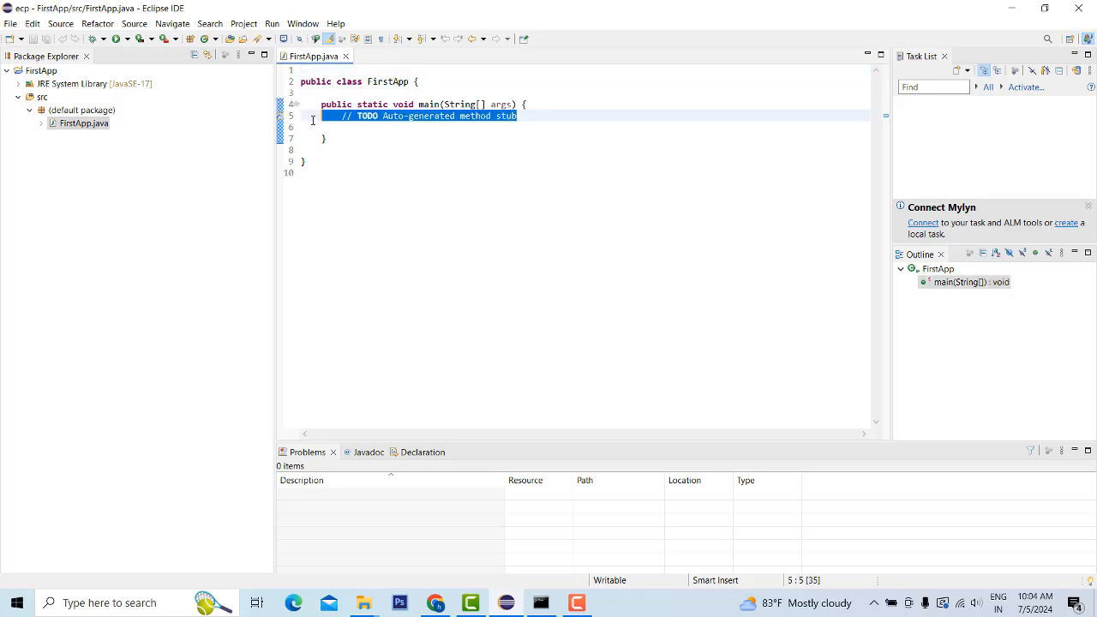
{"action": "key", "text": "Delete"}
{"action": "left_click", "coordinate": [547, 101]}
{"action": "key", "text": "Return"}
{"action": "key", "text": "Return"}
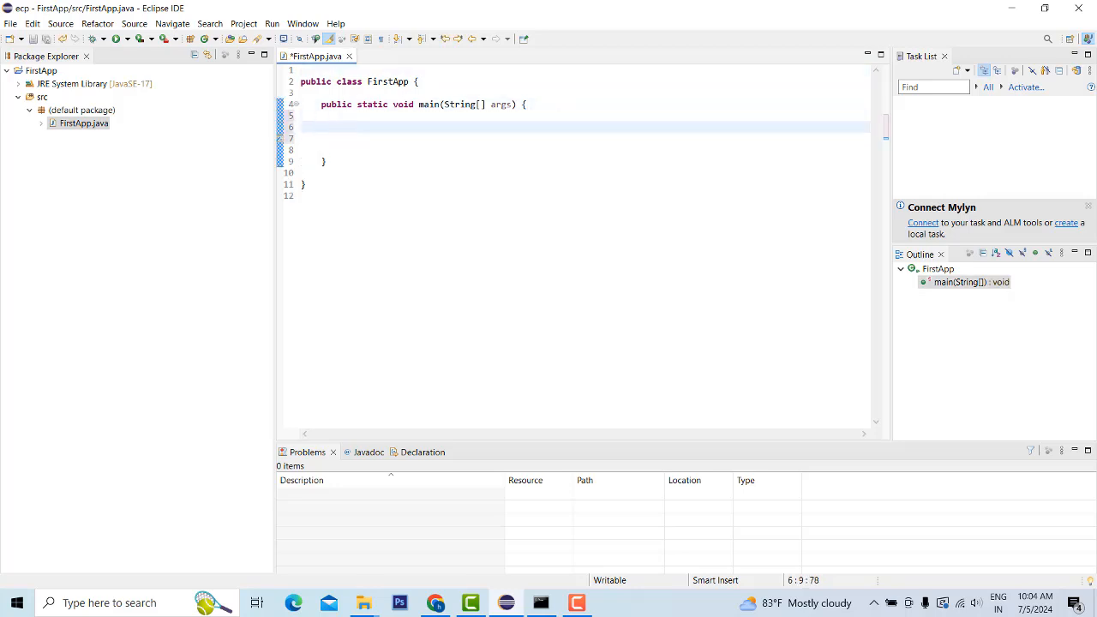
Write the statement System.out.println("Hello"); inside the main method
{"action": "type", "text": "System.o"}
{"action": "key", "text": "Return"}
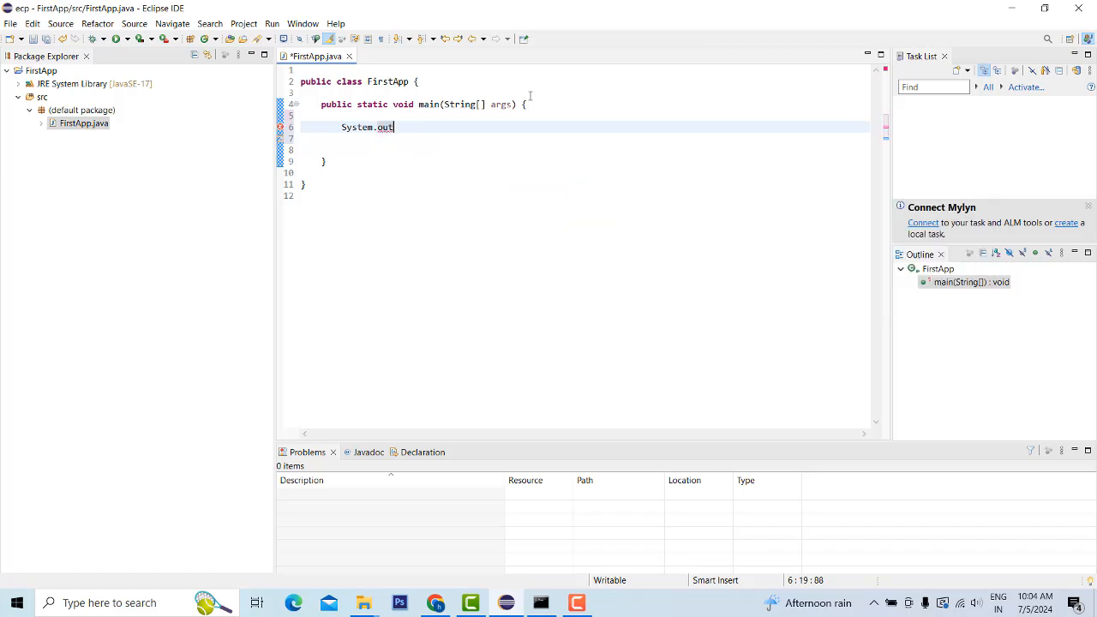
{"action": "type", "text": ".p"}
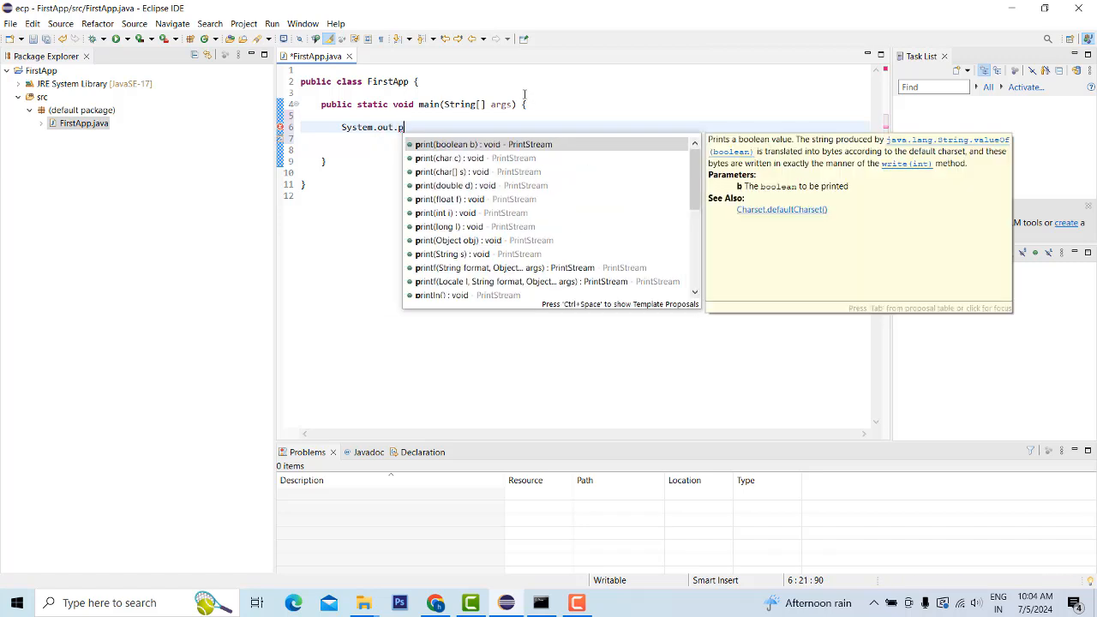
{"action": "type", "text": "rint"}
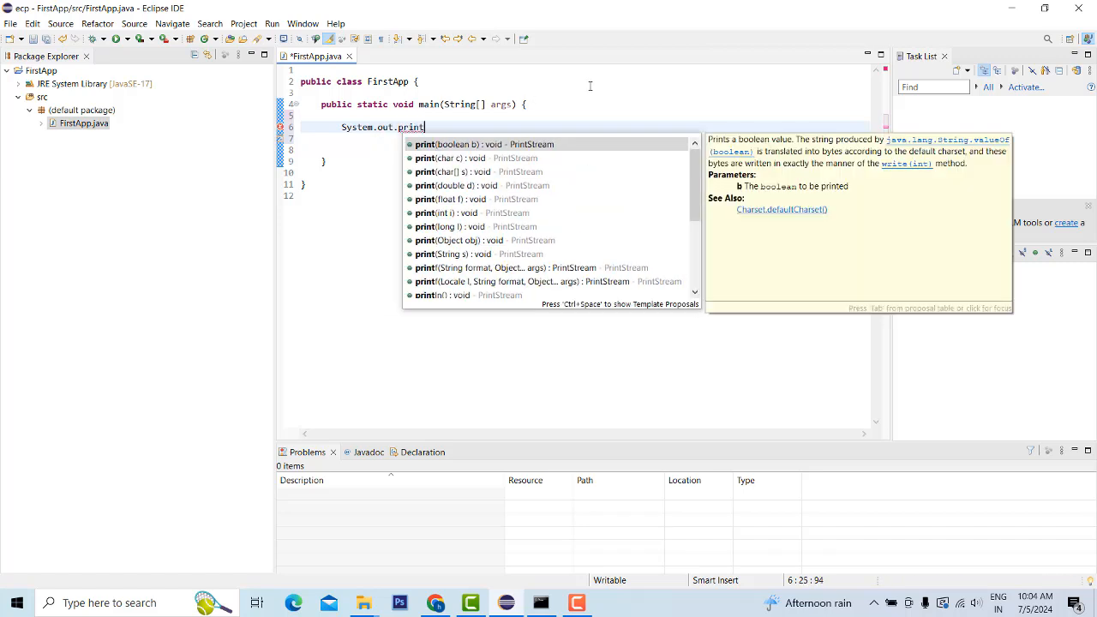
{"action": "type", "text": "ln("}
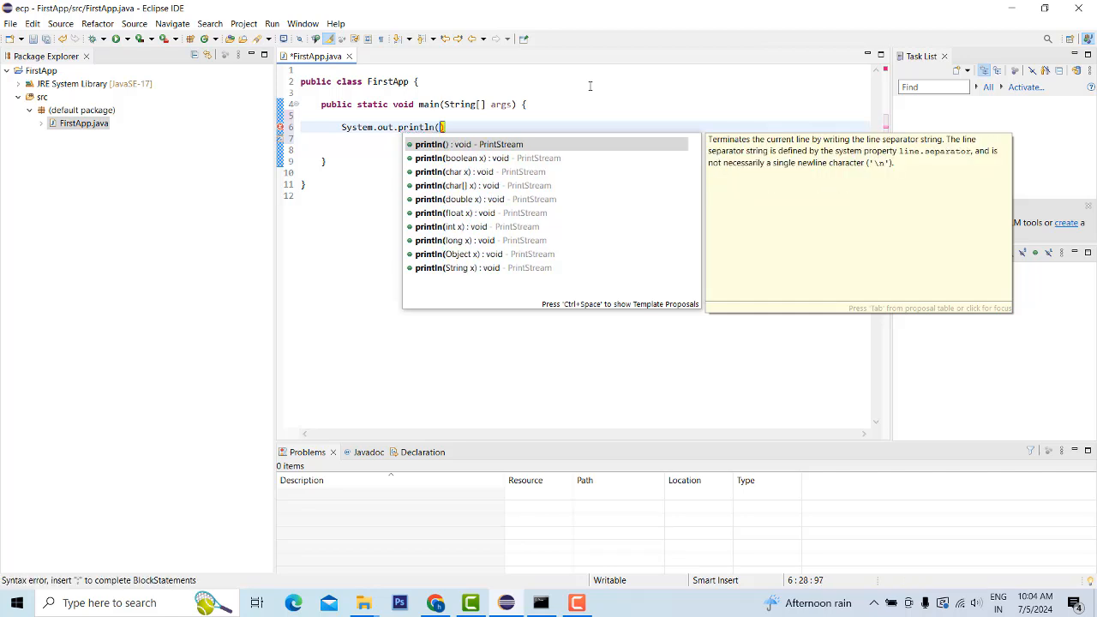
{"action": "type", "text": ");"}
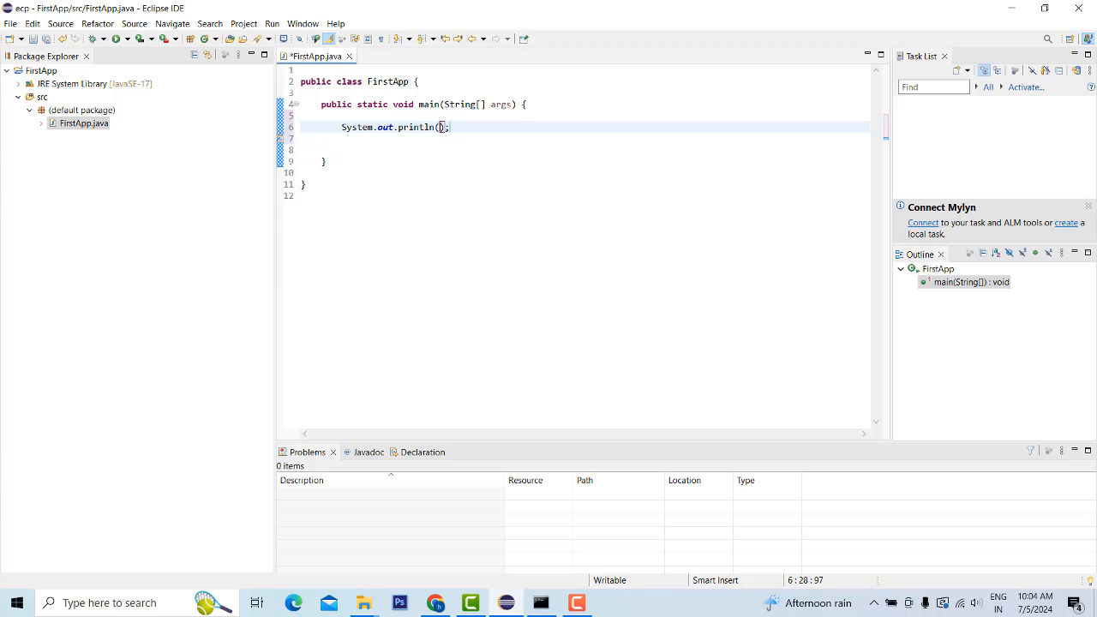
{"action": "type", "text": "\"Hello"}
{"action": "left_click", "coordinate": [470, 196]}
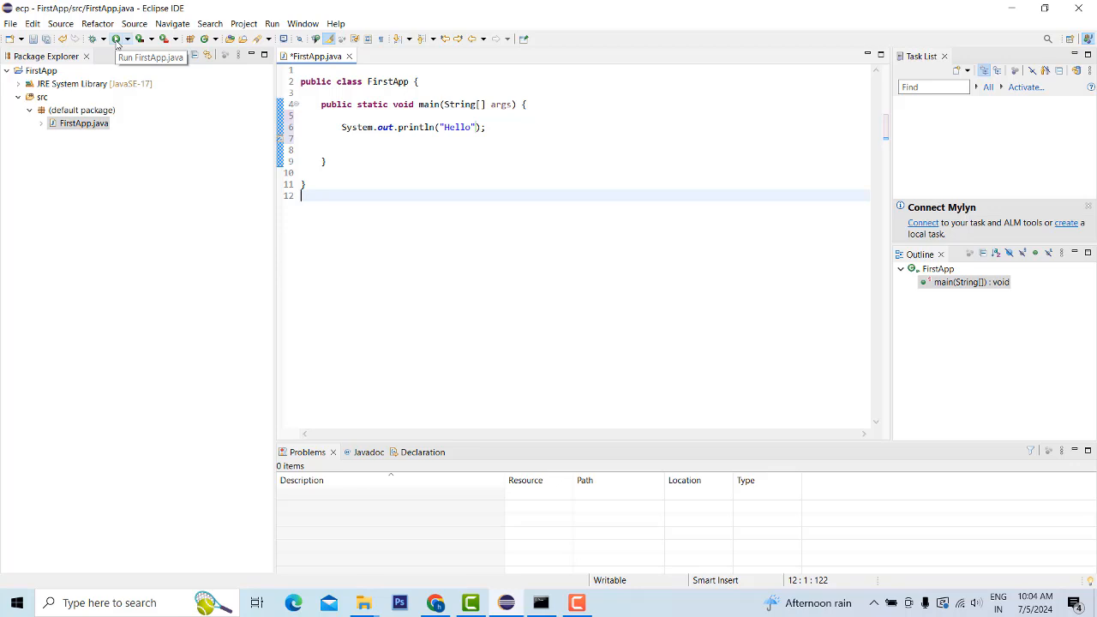
Run FirstApp.java, saving it before launch, and highlight the program's output in the console
{"action": "left_click", "coordinate": [116, 39]}
{"action": "left_click", "coordinate": [525, 356]}
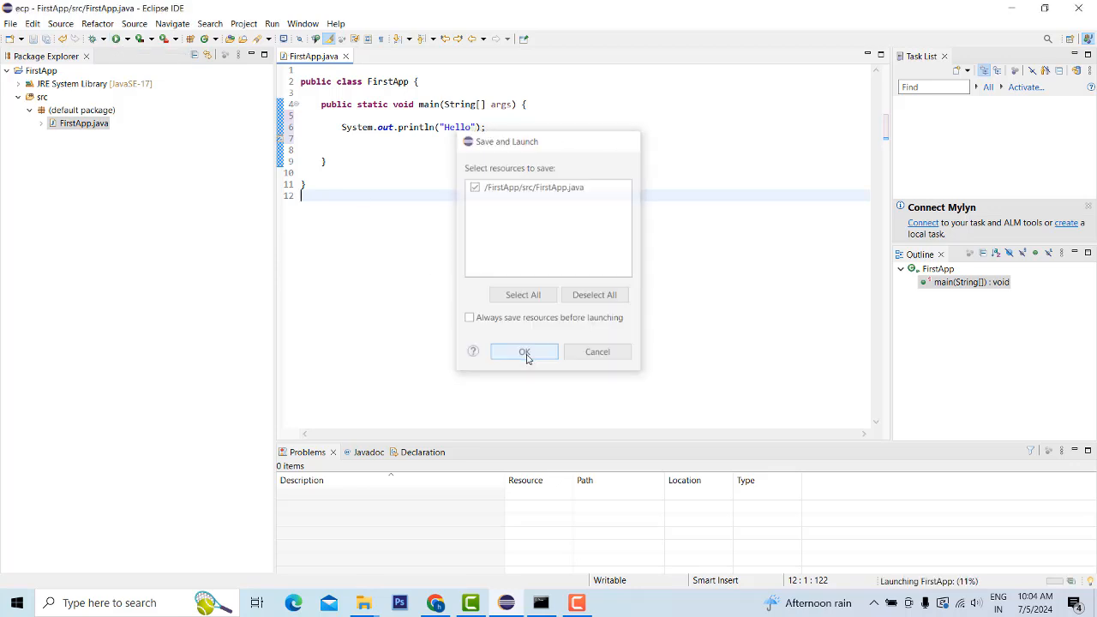
{"action": "left_click_drag", "start_coordinate": [345, 491], "coordinate": [196, 464]}
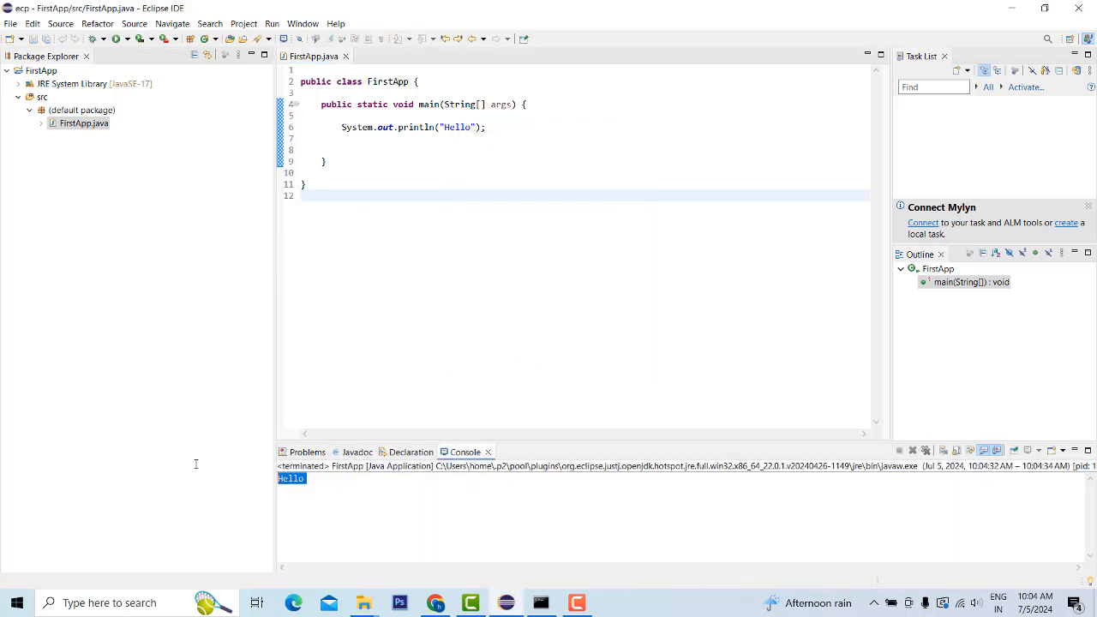
{"action": "left_click", "coordinate": [486, 226]}
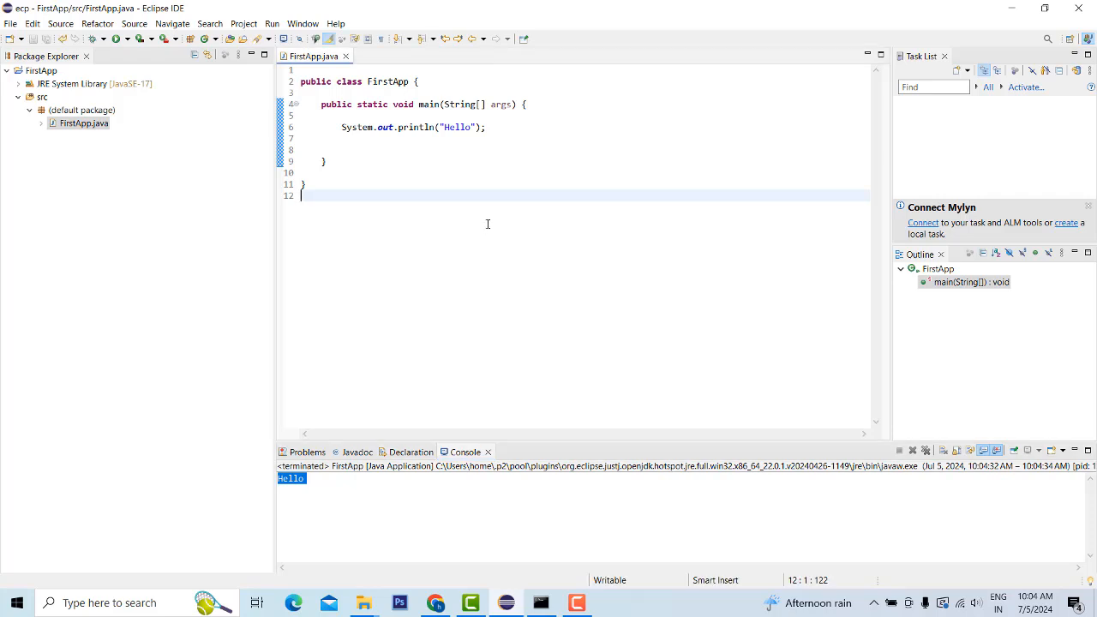
{"action": "left_click", "coordinate": [618, 174]}
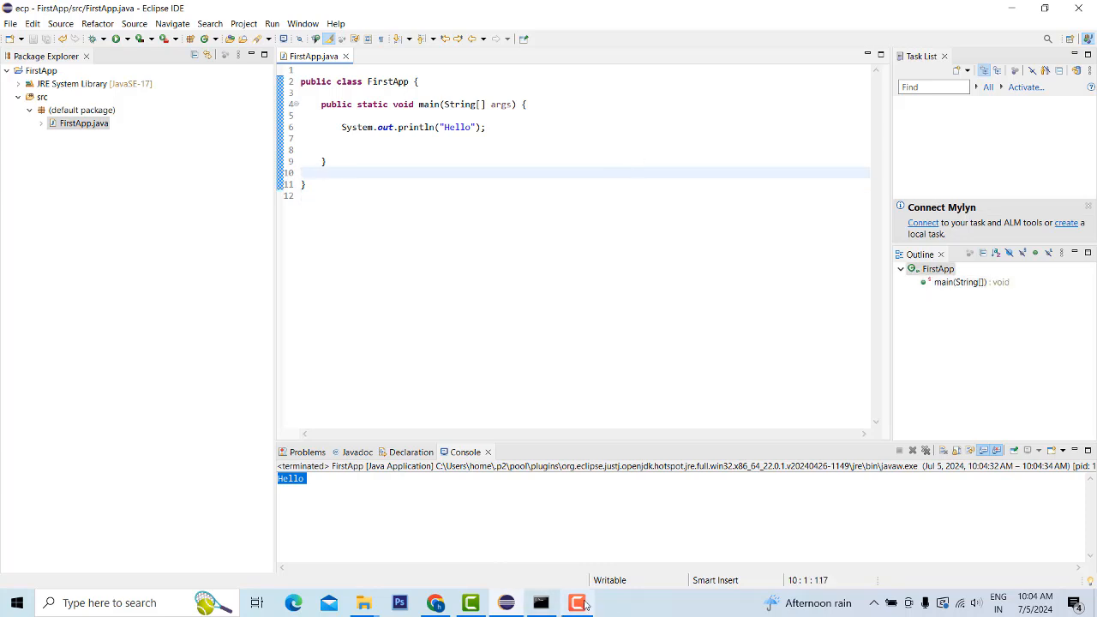